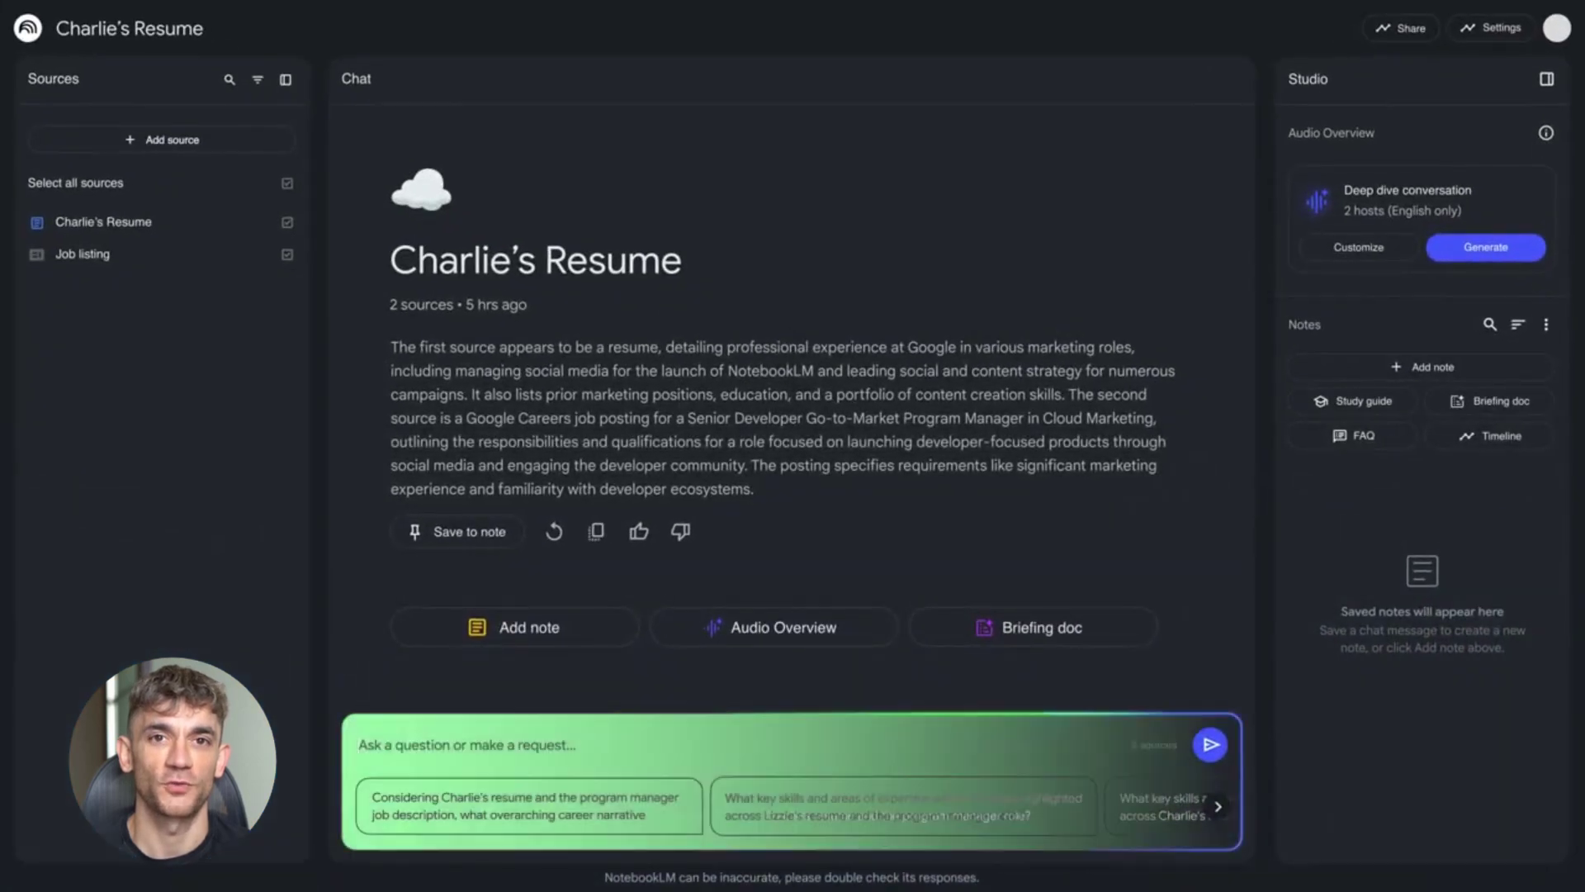
Ask the Charlie's Resume notebook which parts of the resume best fit this job description.
type("what parts of my ")
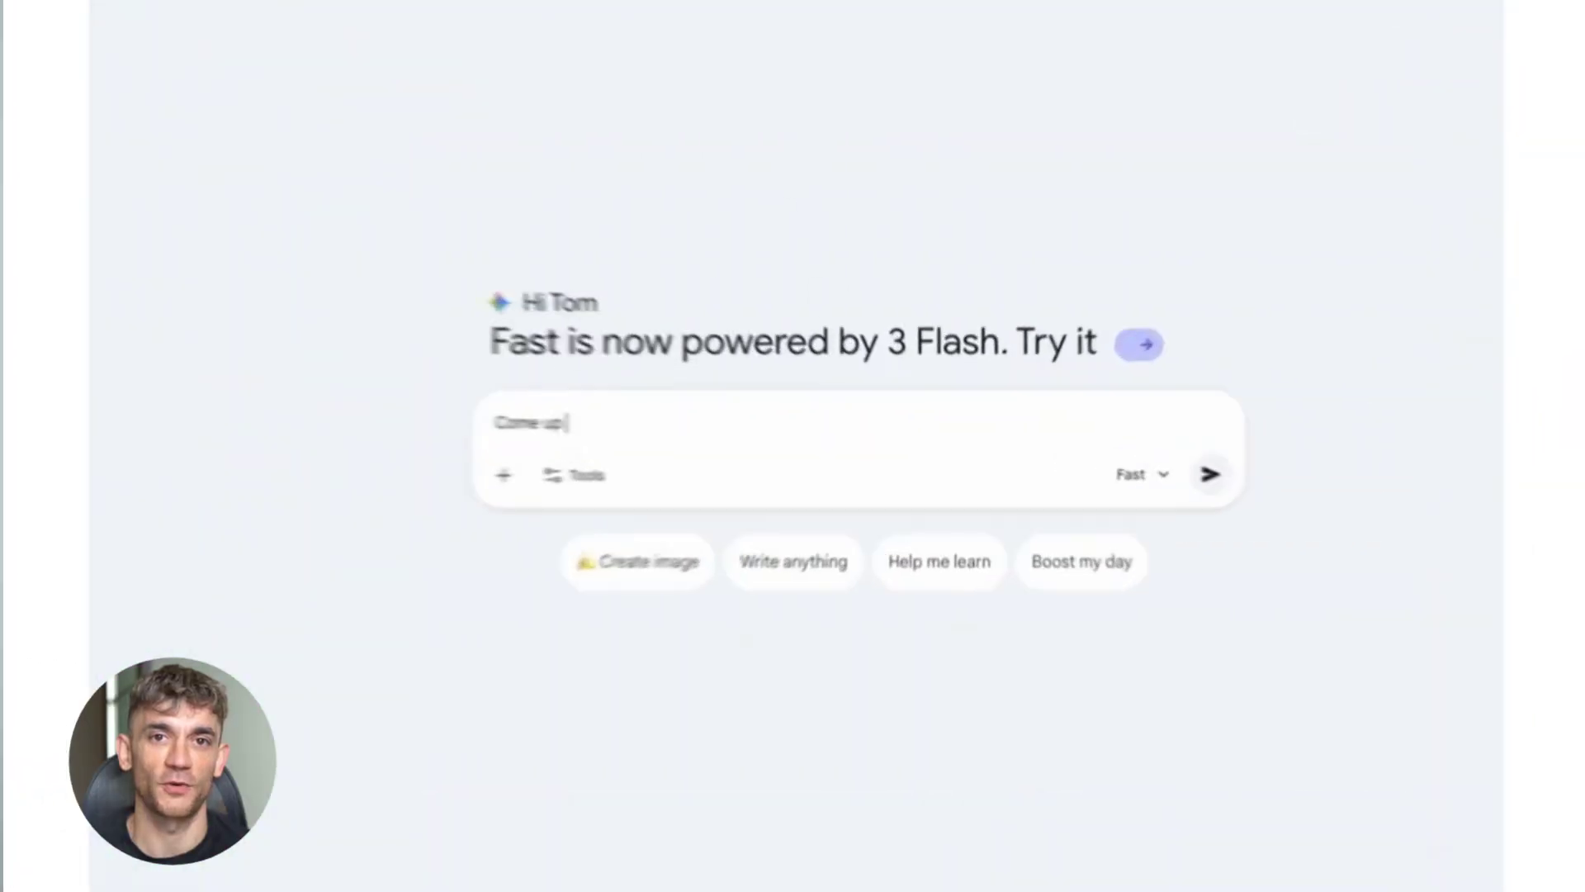
Attach the Peter school notes notebook and send the educational game request to Gemini.
left_click(374, 482)
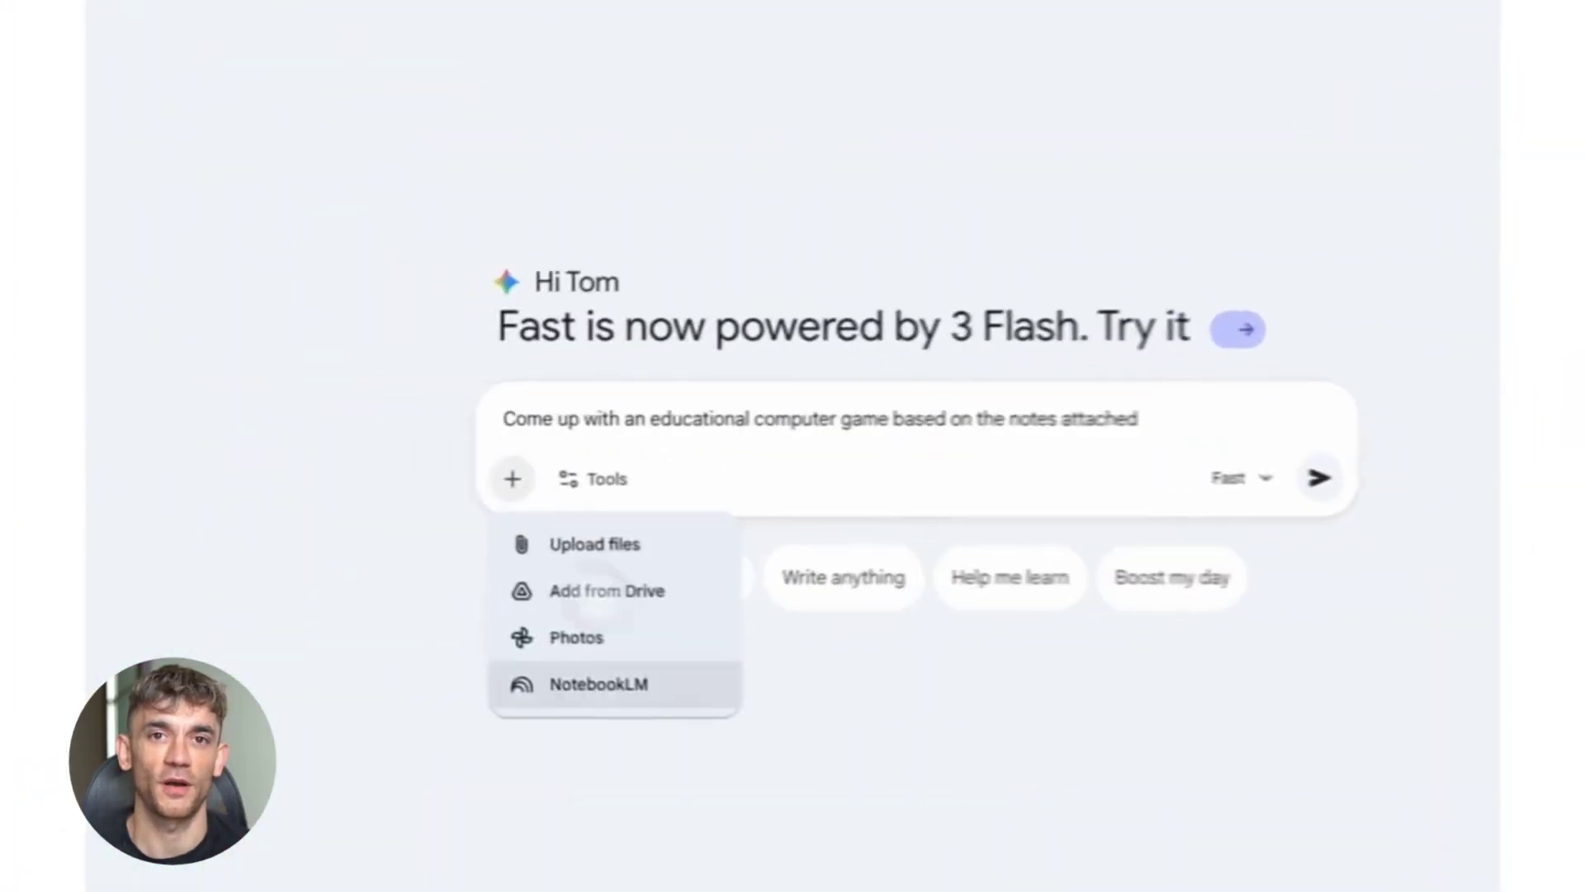
left_click(490, 725)
left_click(727, 272)
left_click(924, 774)
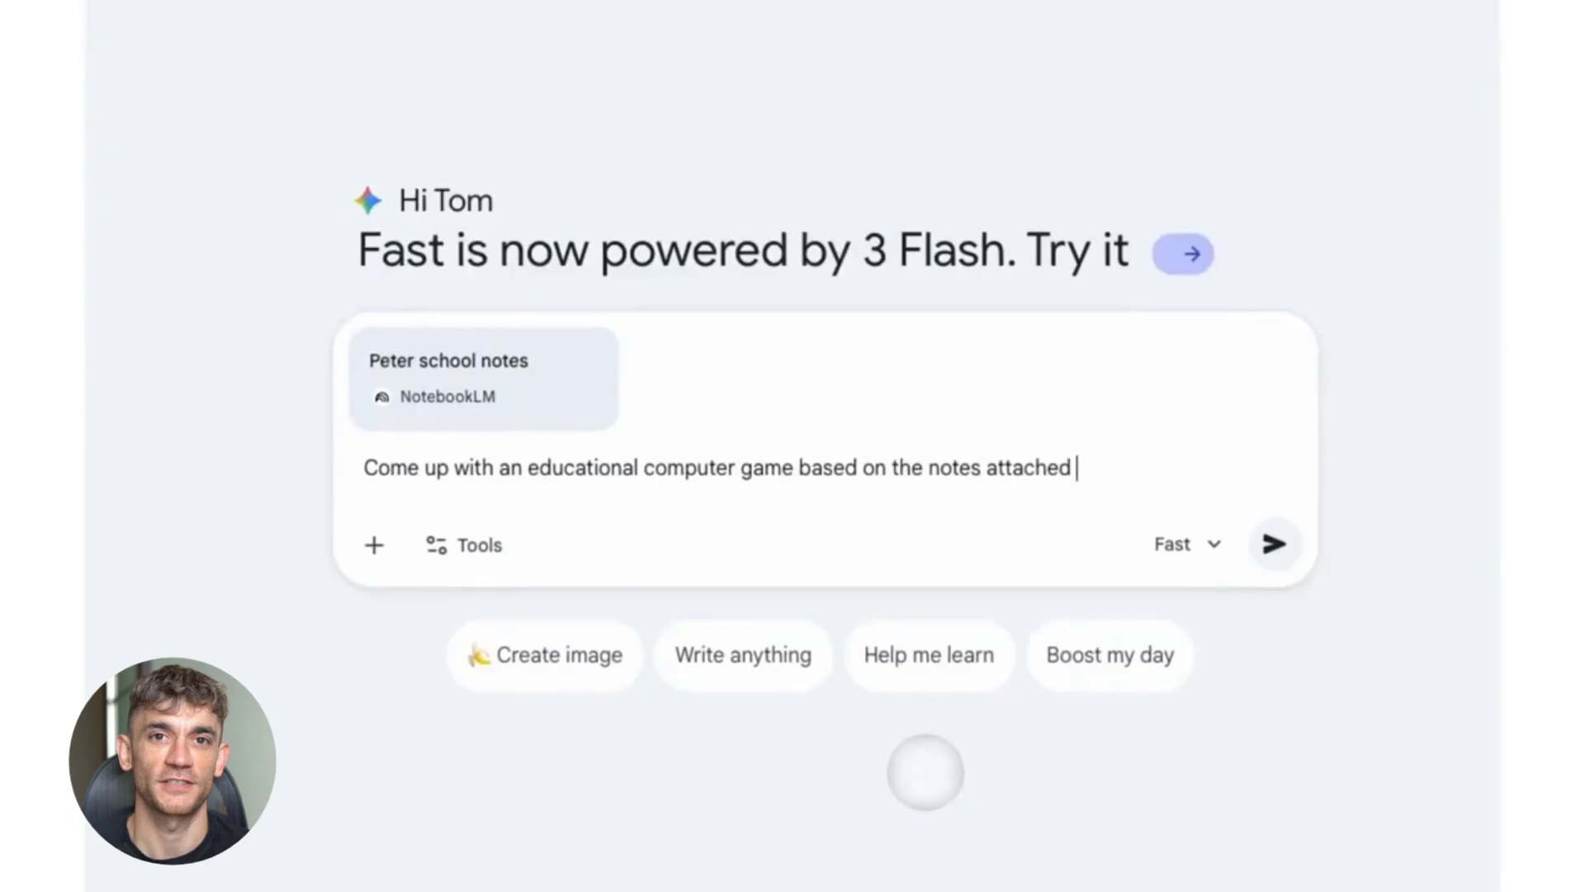
left_click(1274, 544)
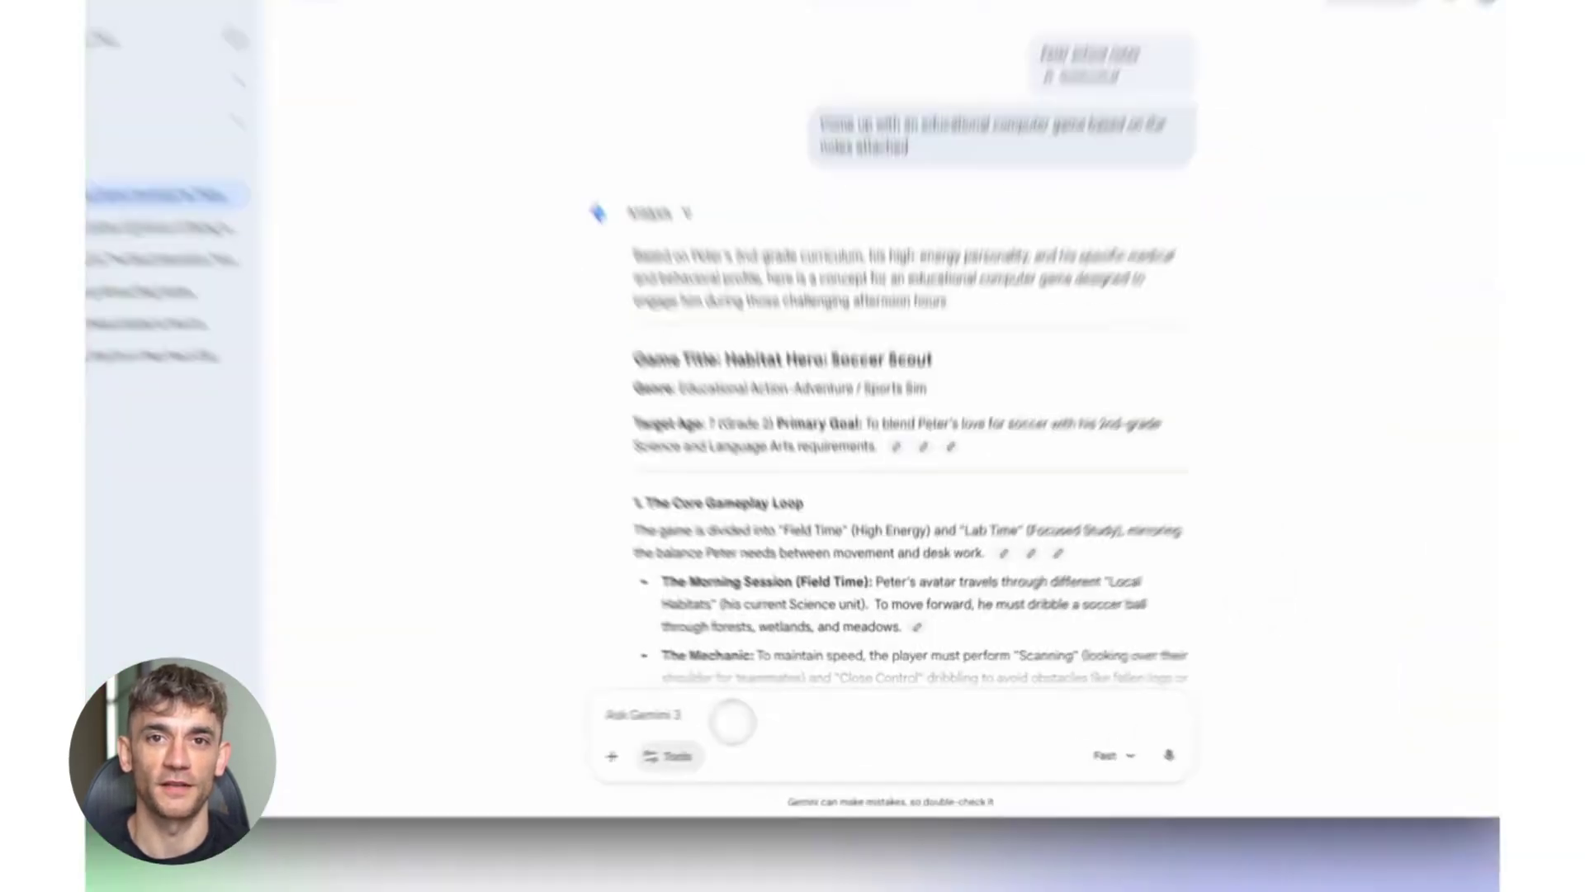
Turn on Canvas and send 'Lets build this' to start building the game.
left_click(712, 746)
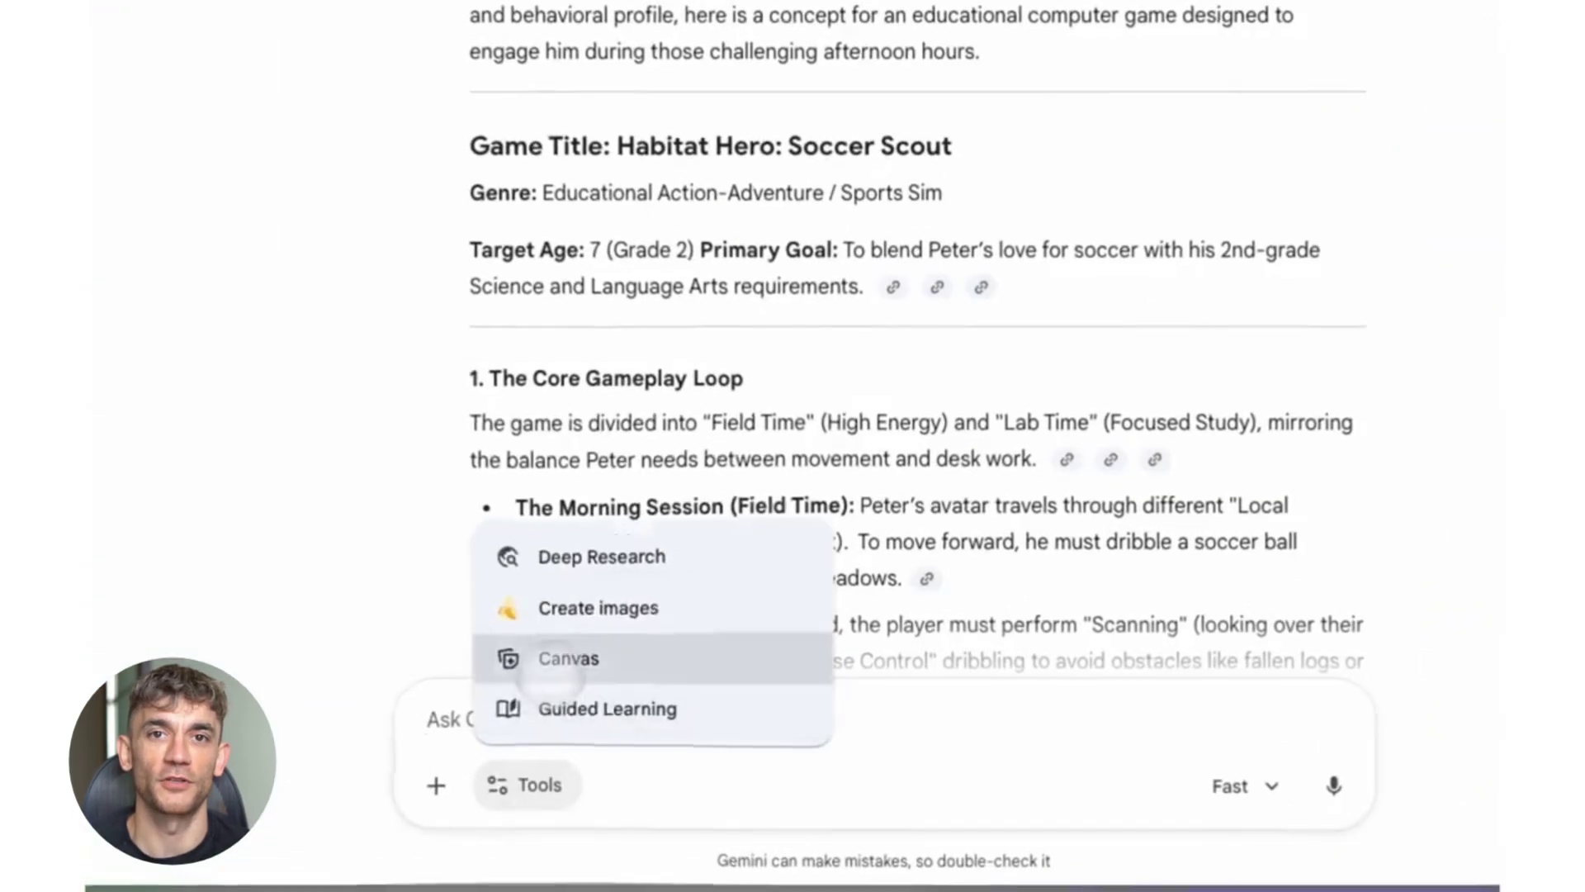
left_click(732, 683)
type("Le")
type("this")
key("Return")
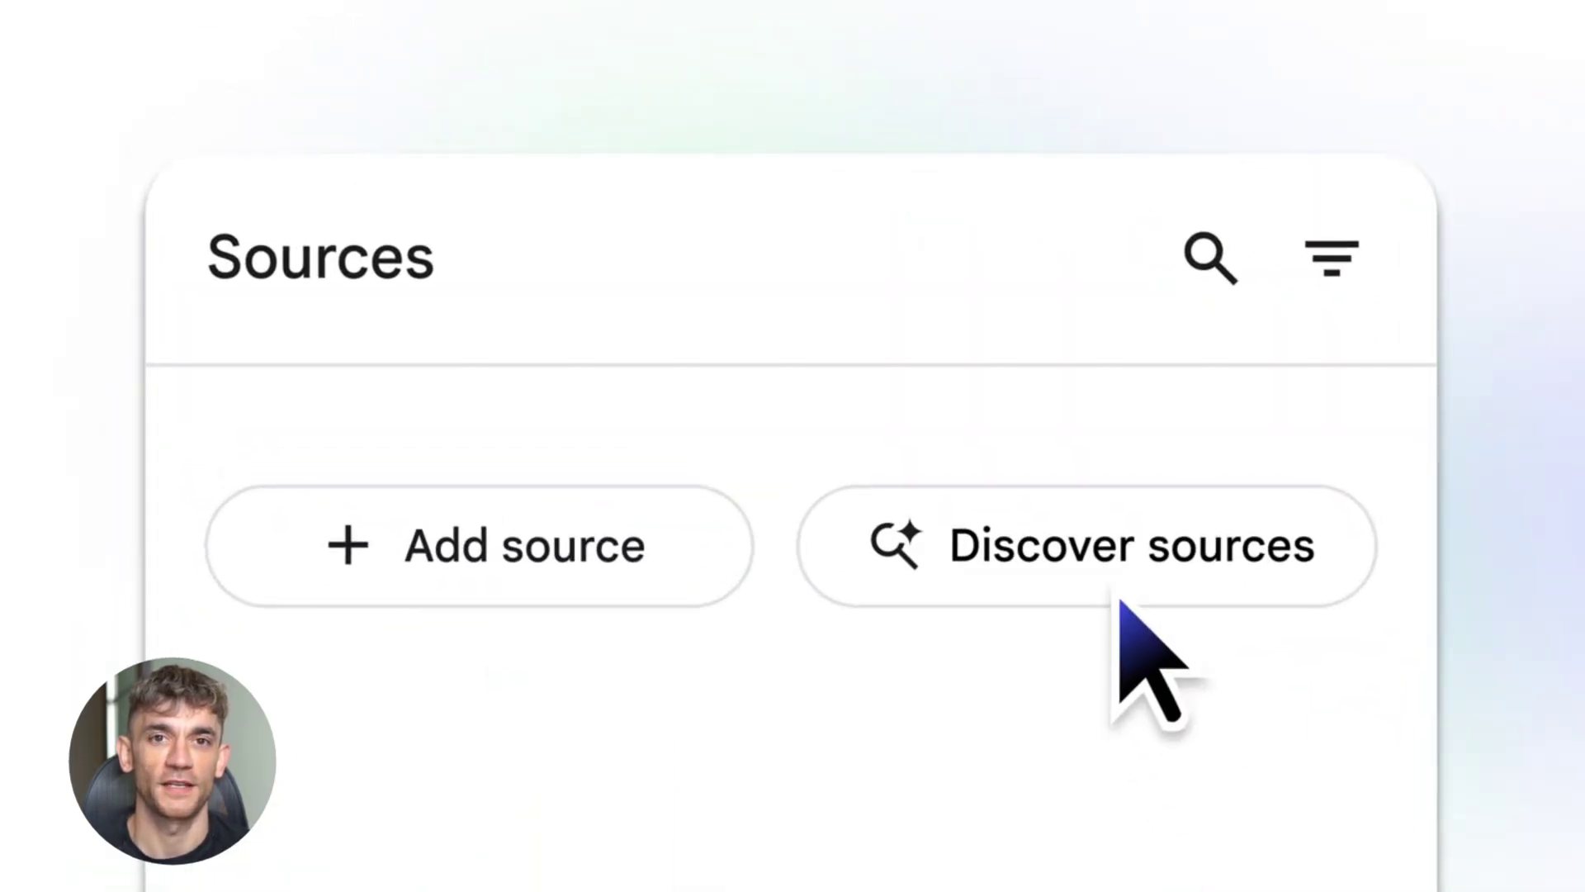
Discover Surrealism sources, deselect 'A Study of Surrealism' and the first 'Surrealism', and import the remaining four.
left_click(1123, 590)
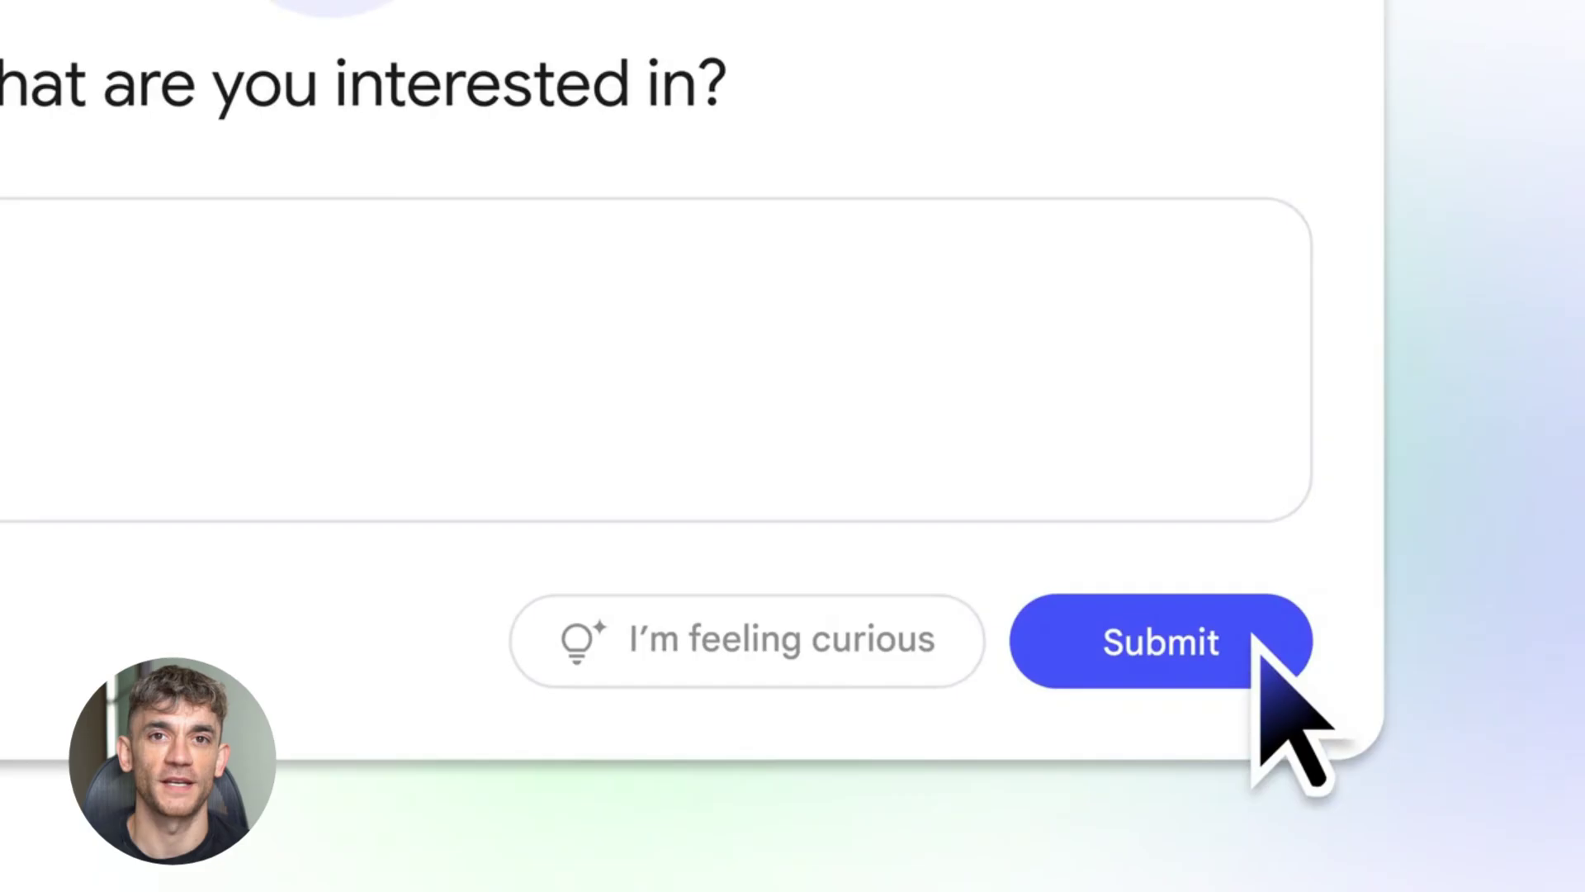
left_click(1253, 636)
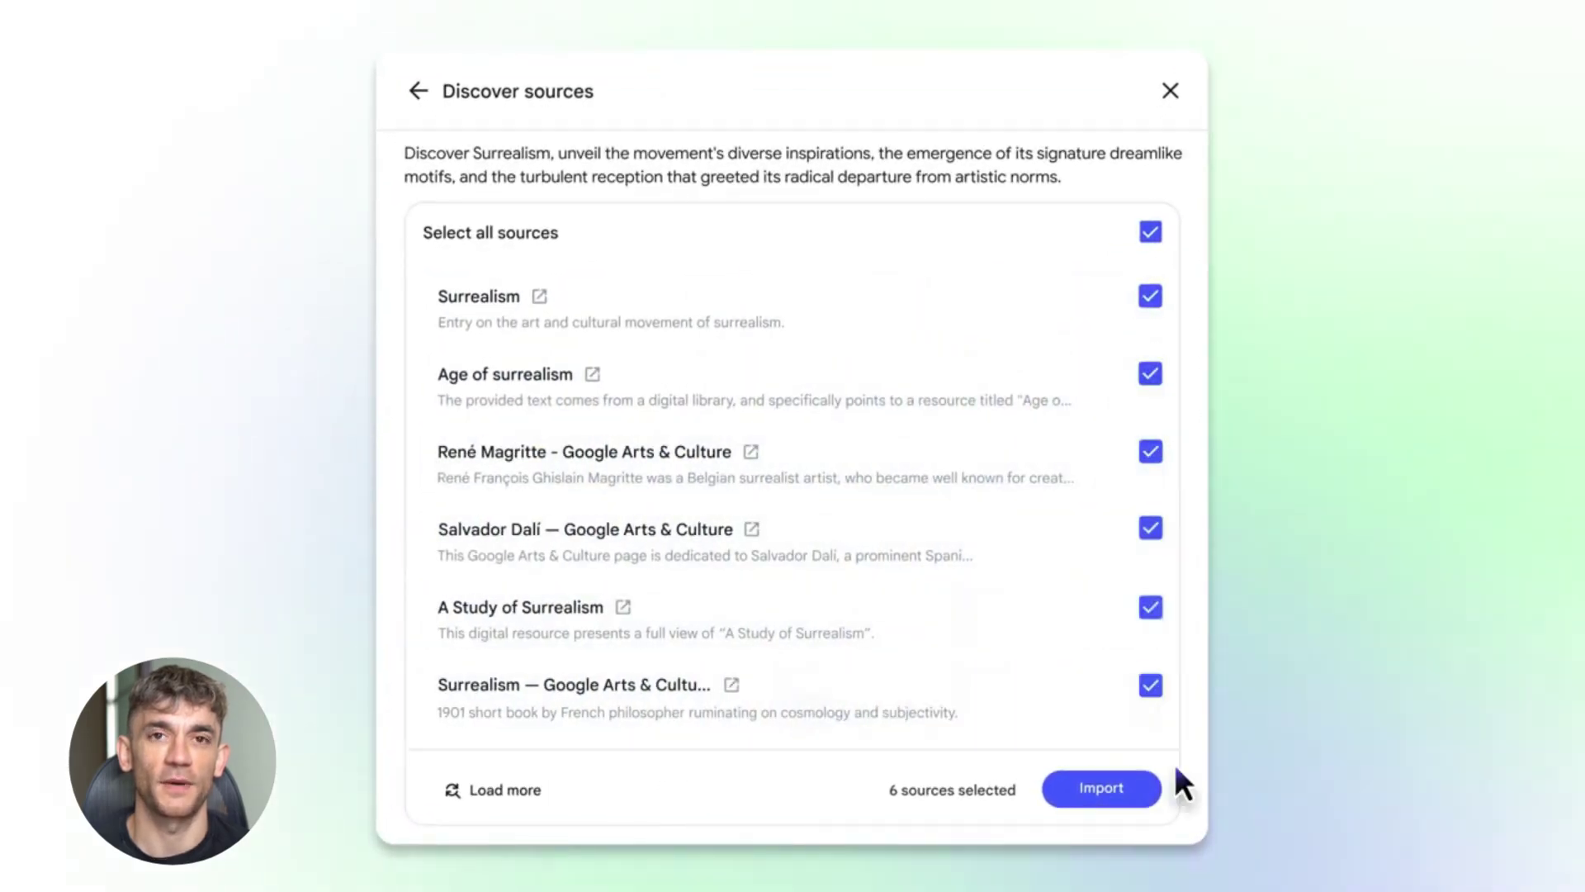
left_click(1150, 608)
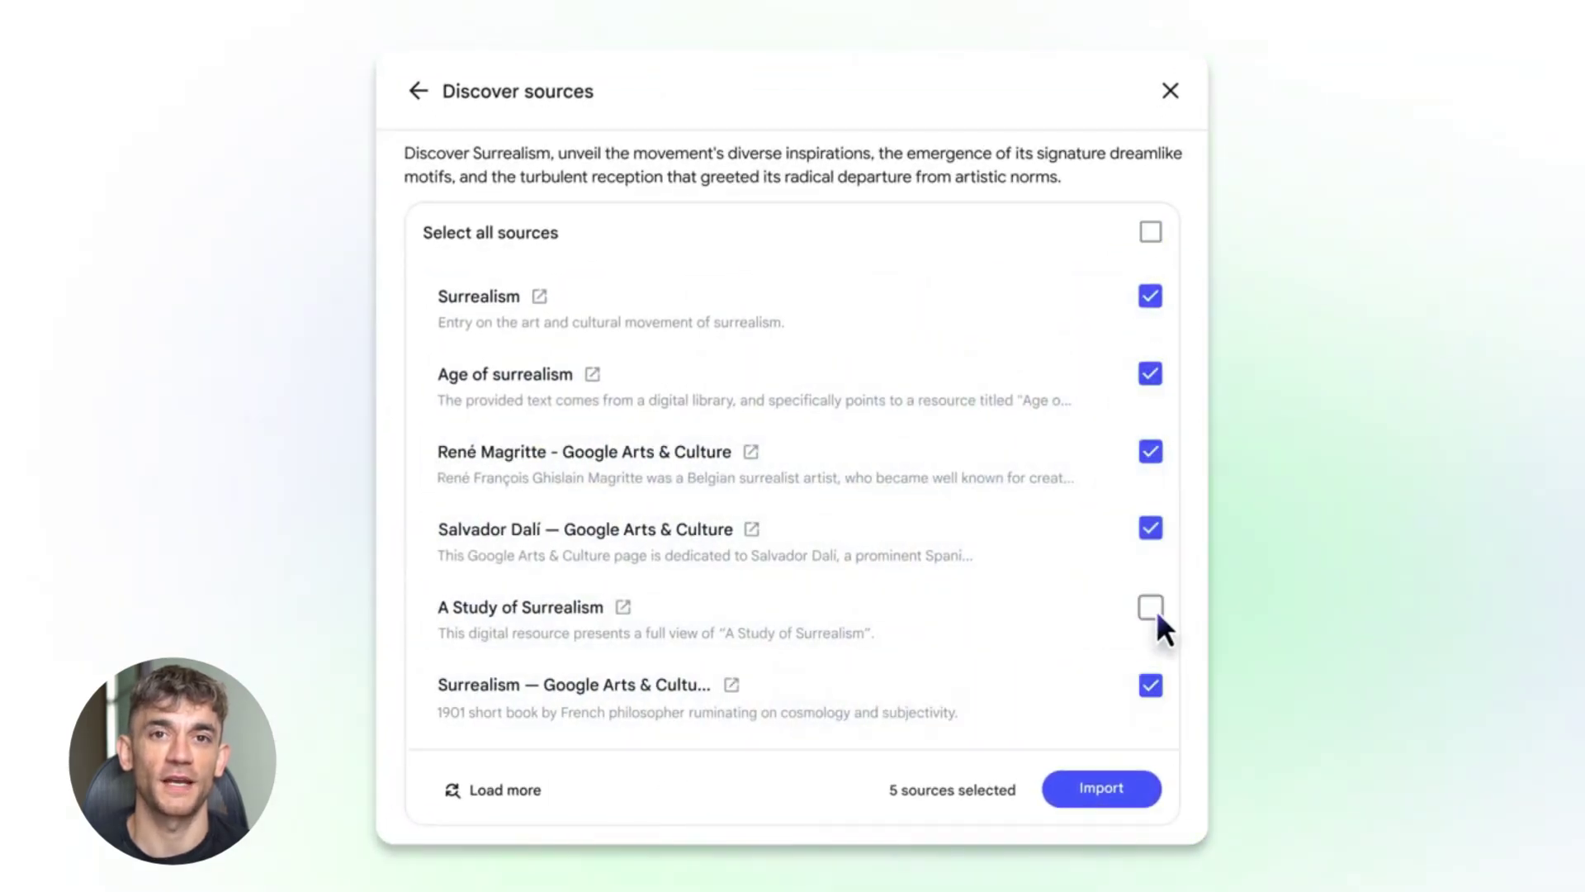
left_click(1154, 297)
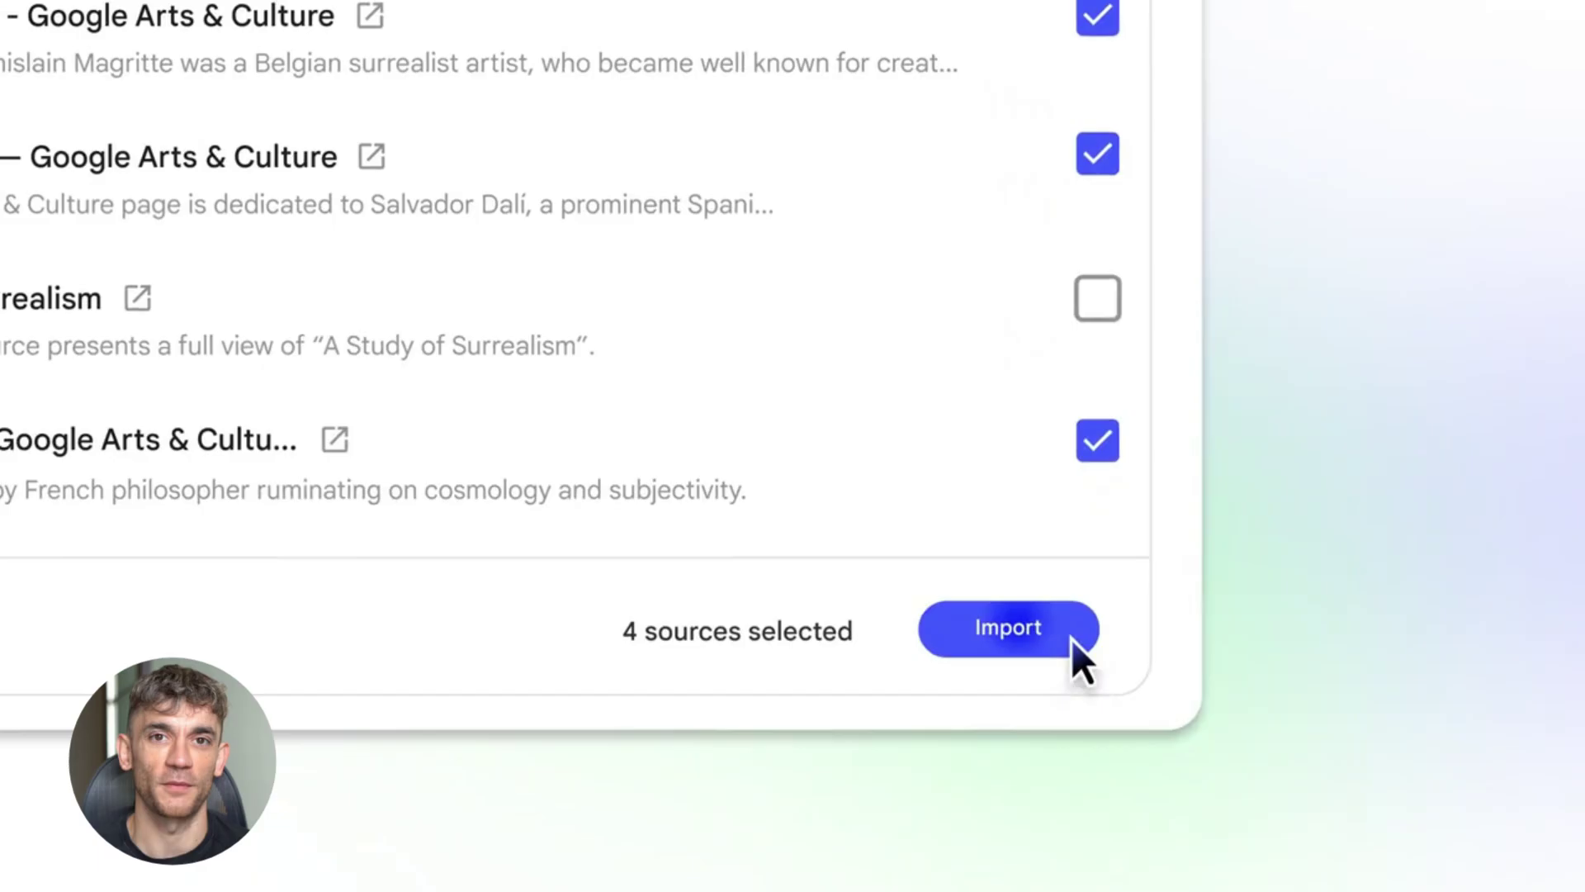
left_click(1071, 638)
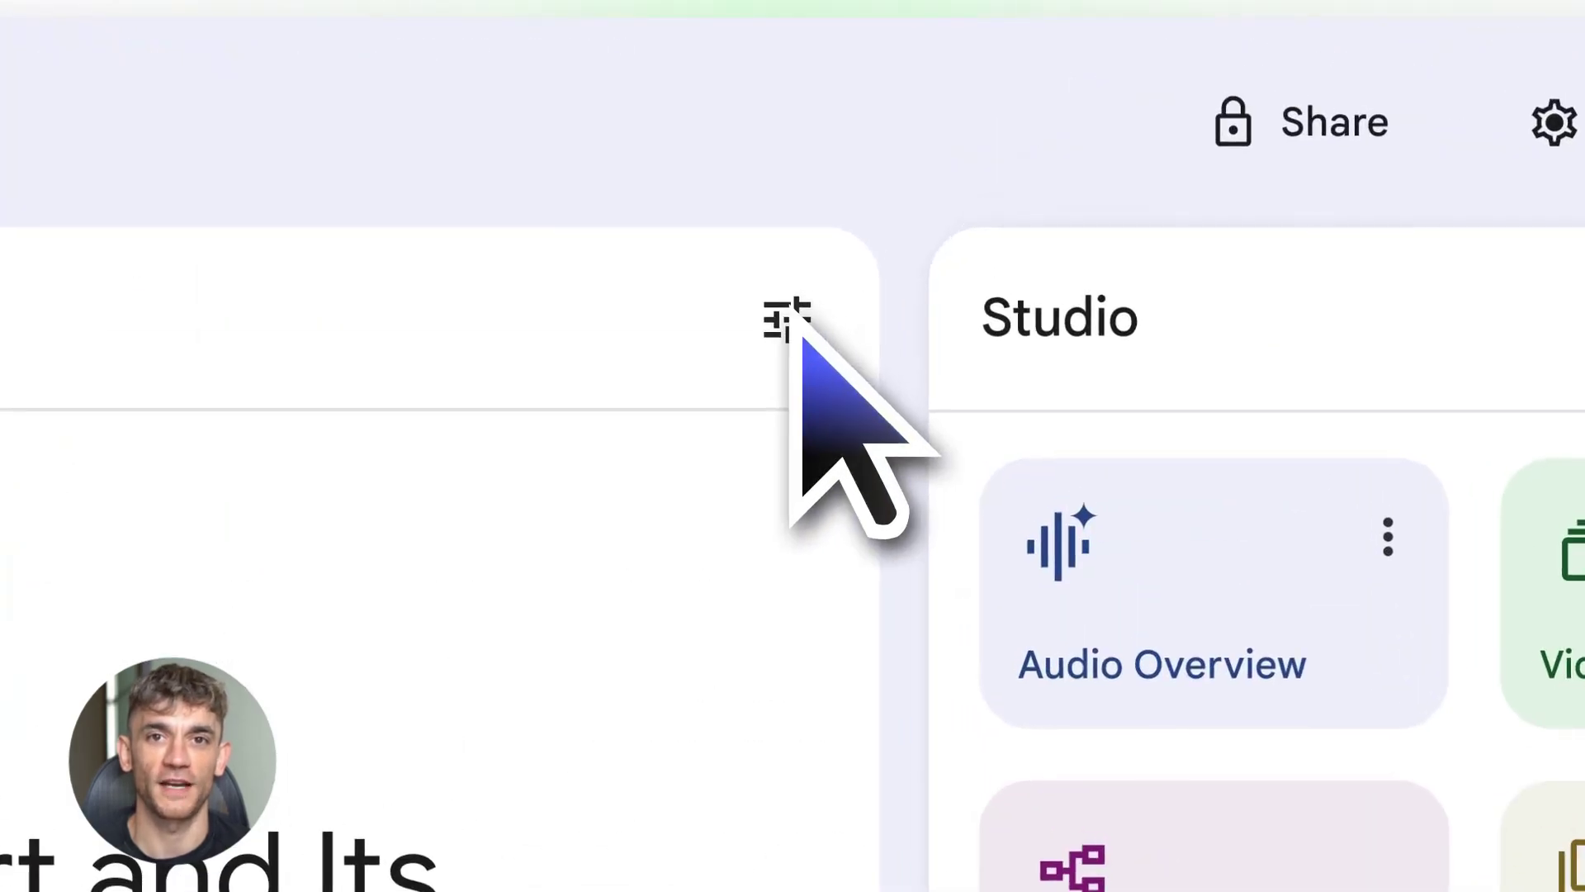
Set the chat's conversational style to Learning Guide and save it.
left_click(788, 320)
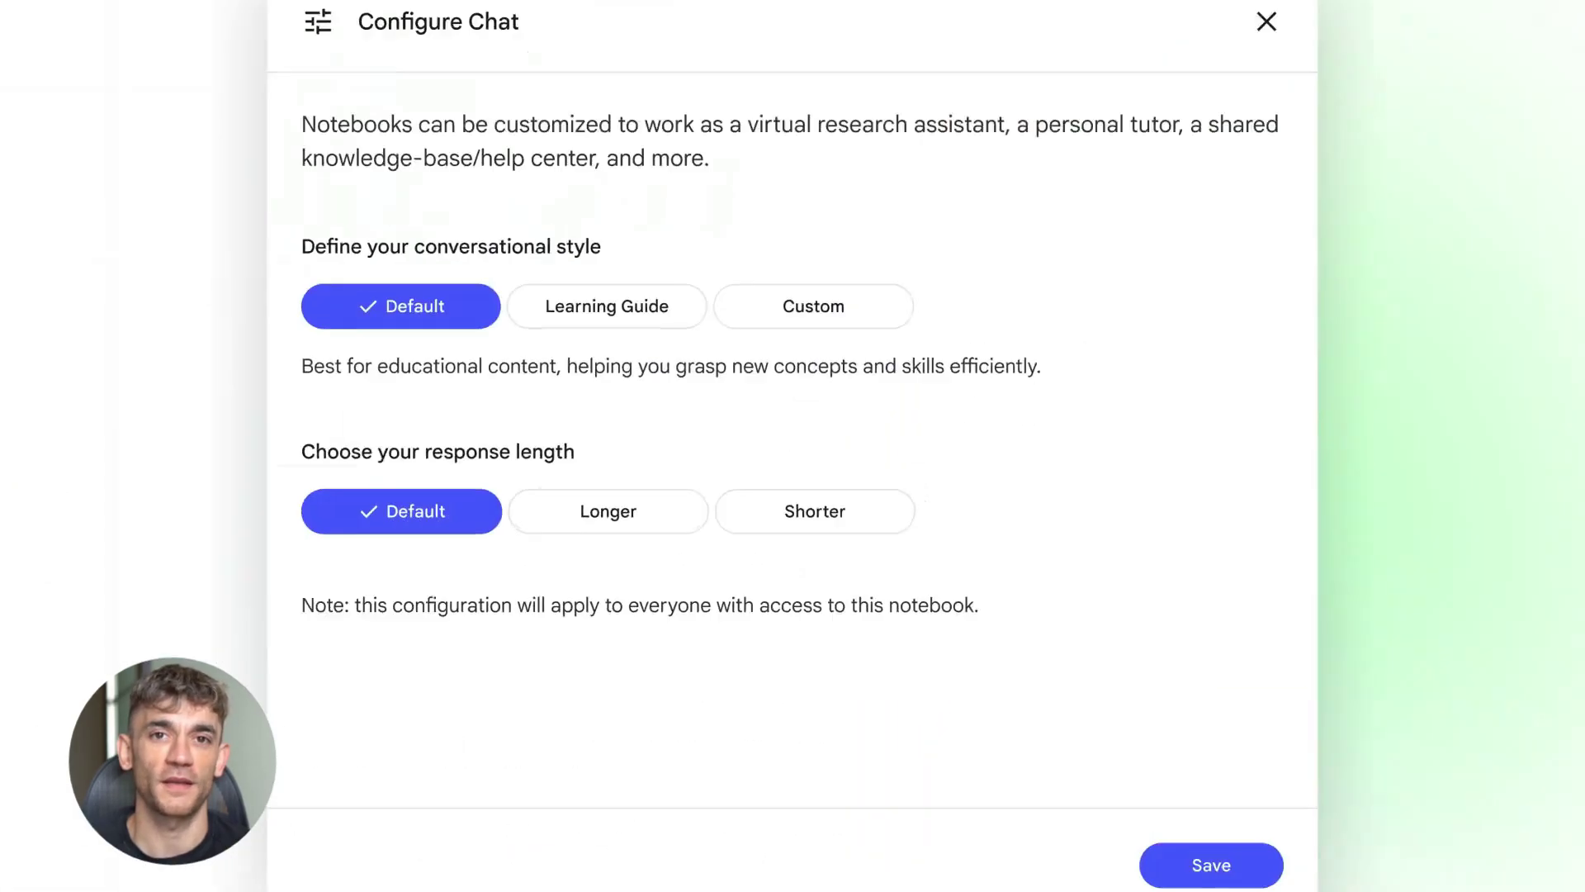
left_click(646, 338)
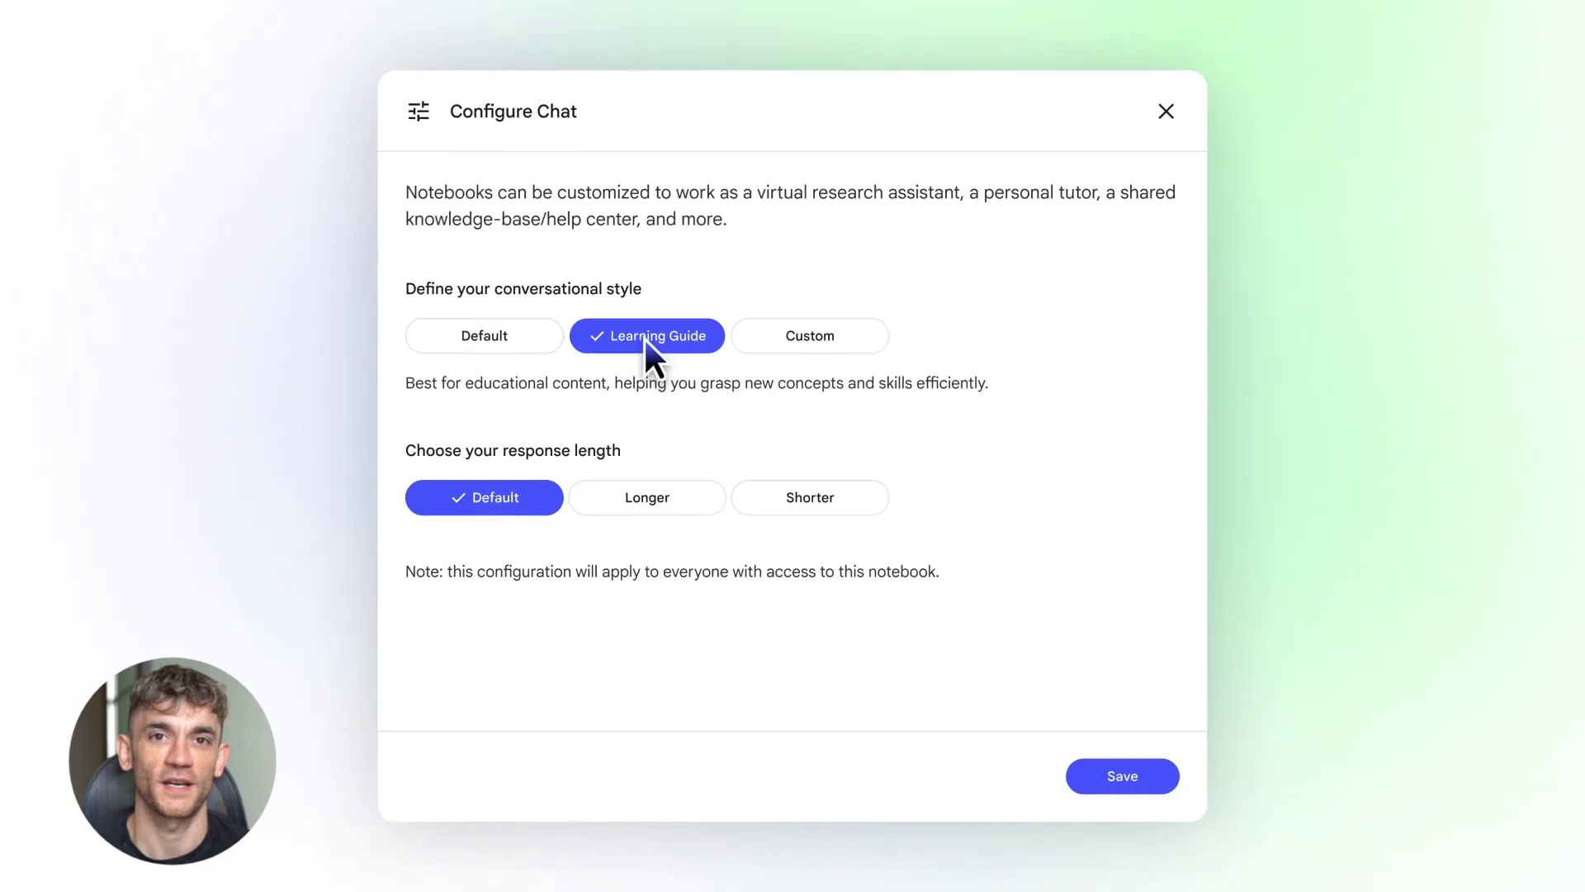
left_click(1131, 781)
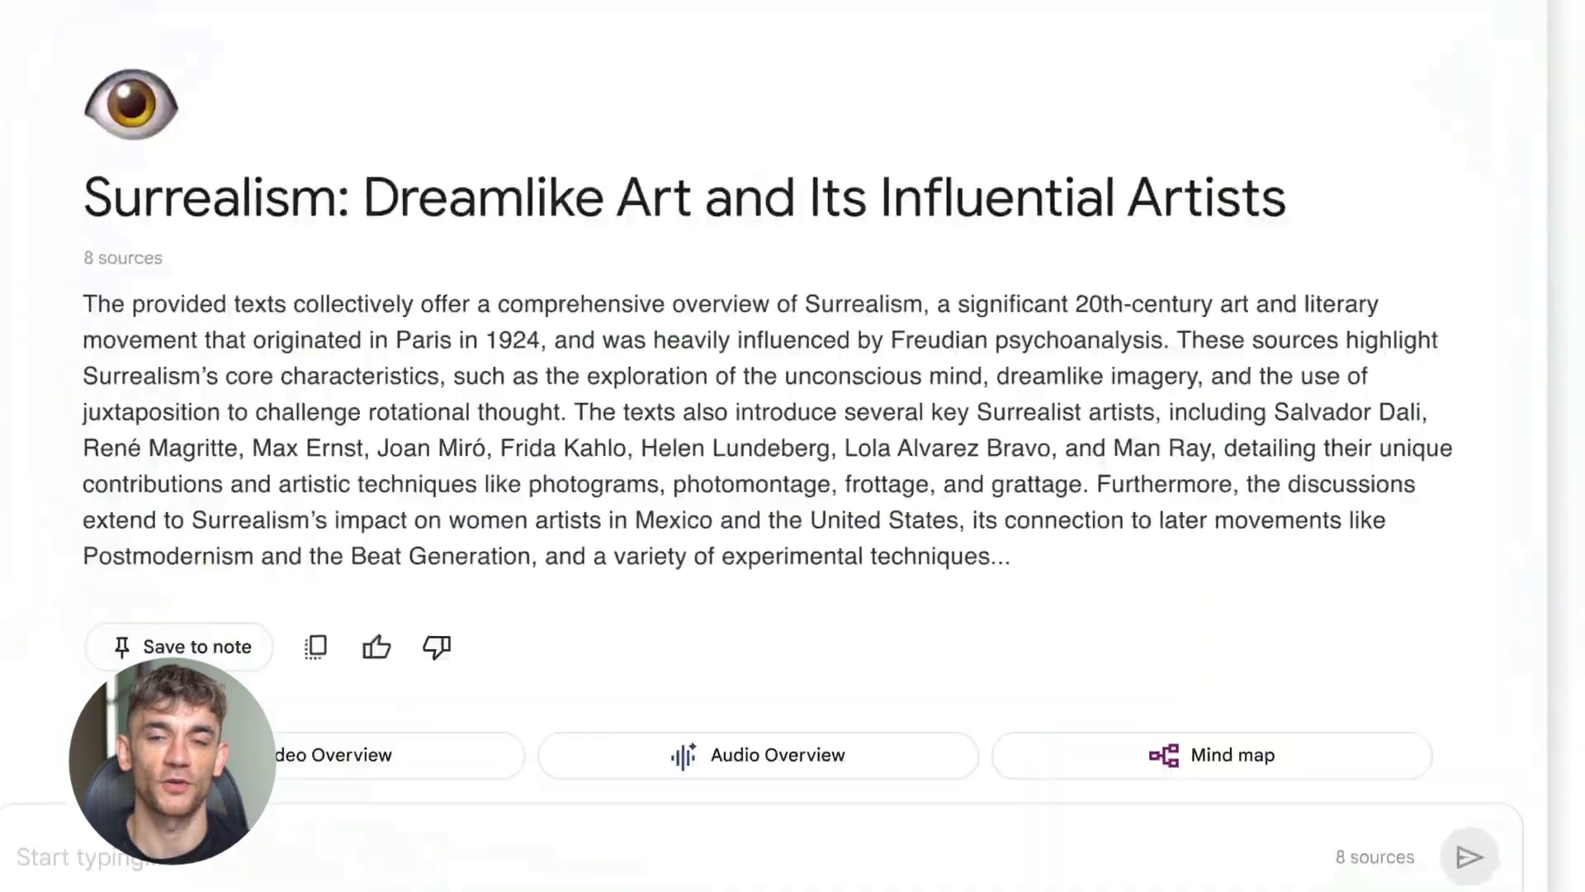
Introduce yourself as an AP Art History junior, send three Surrealism questions, and answer the founding date.
type("Let's")
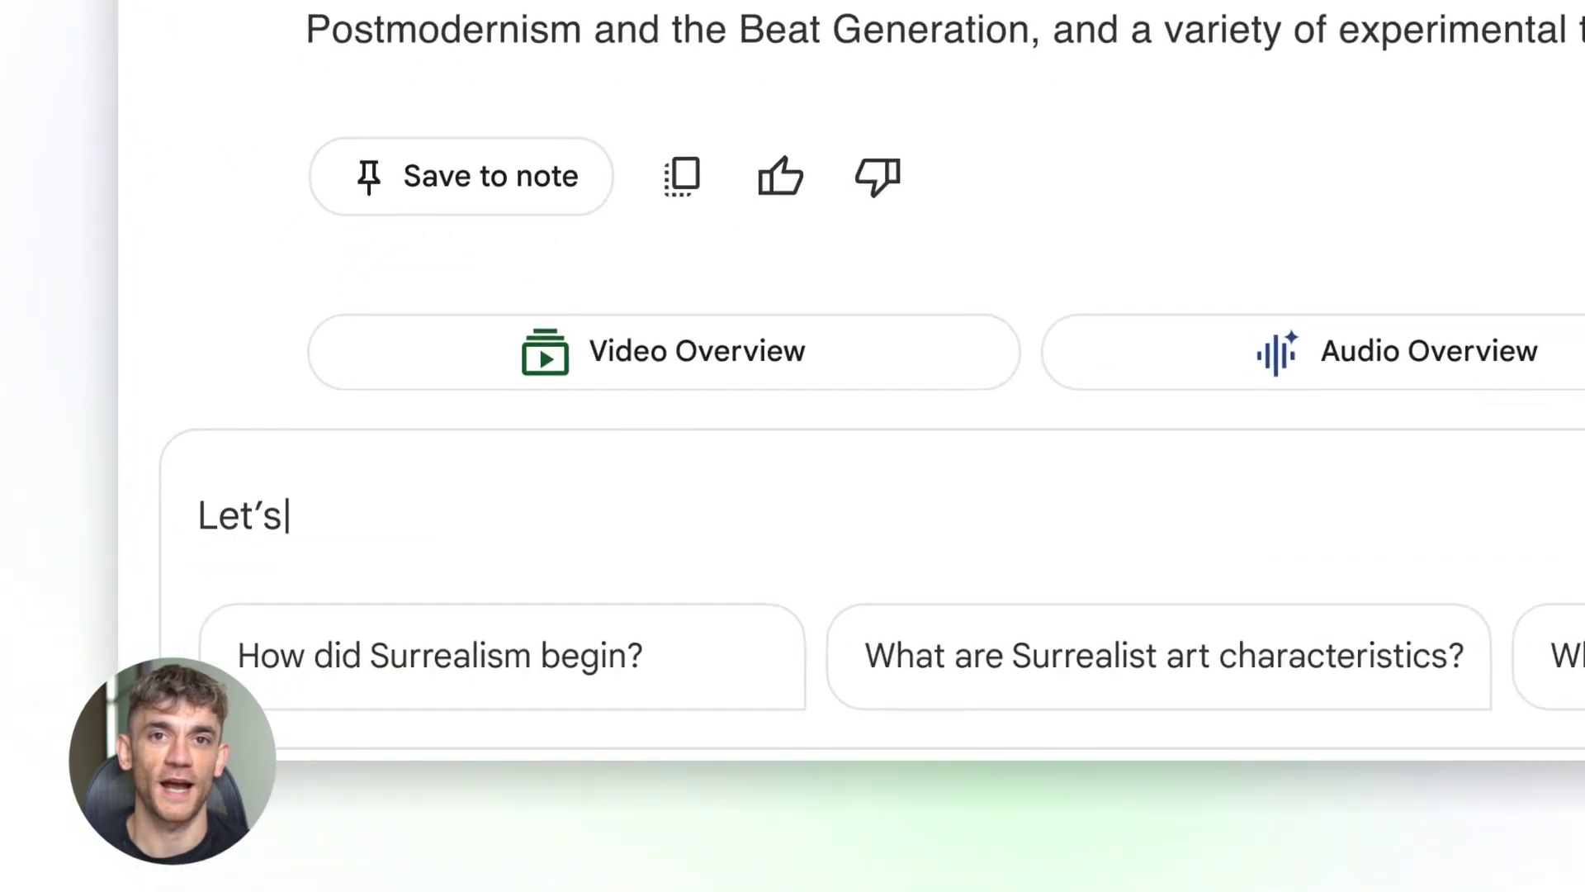
key("Return")
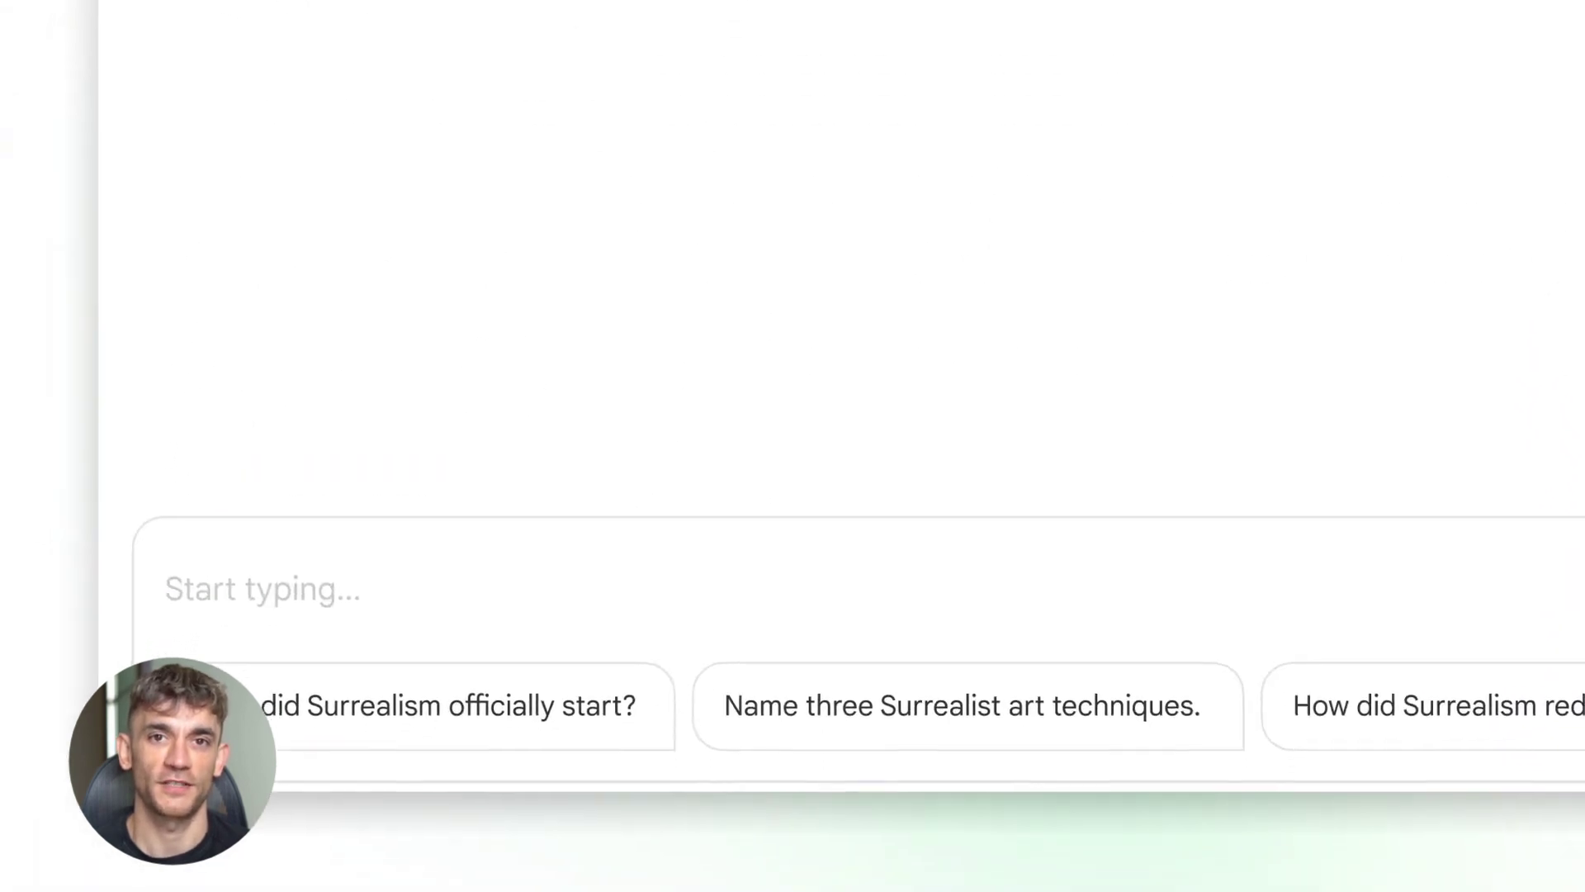
type("I am a high school junior studying for an AP Art History exa")
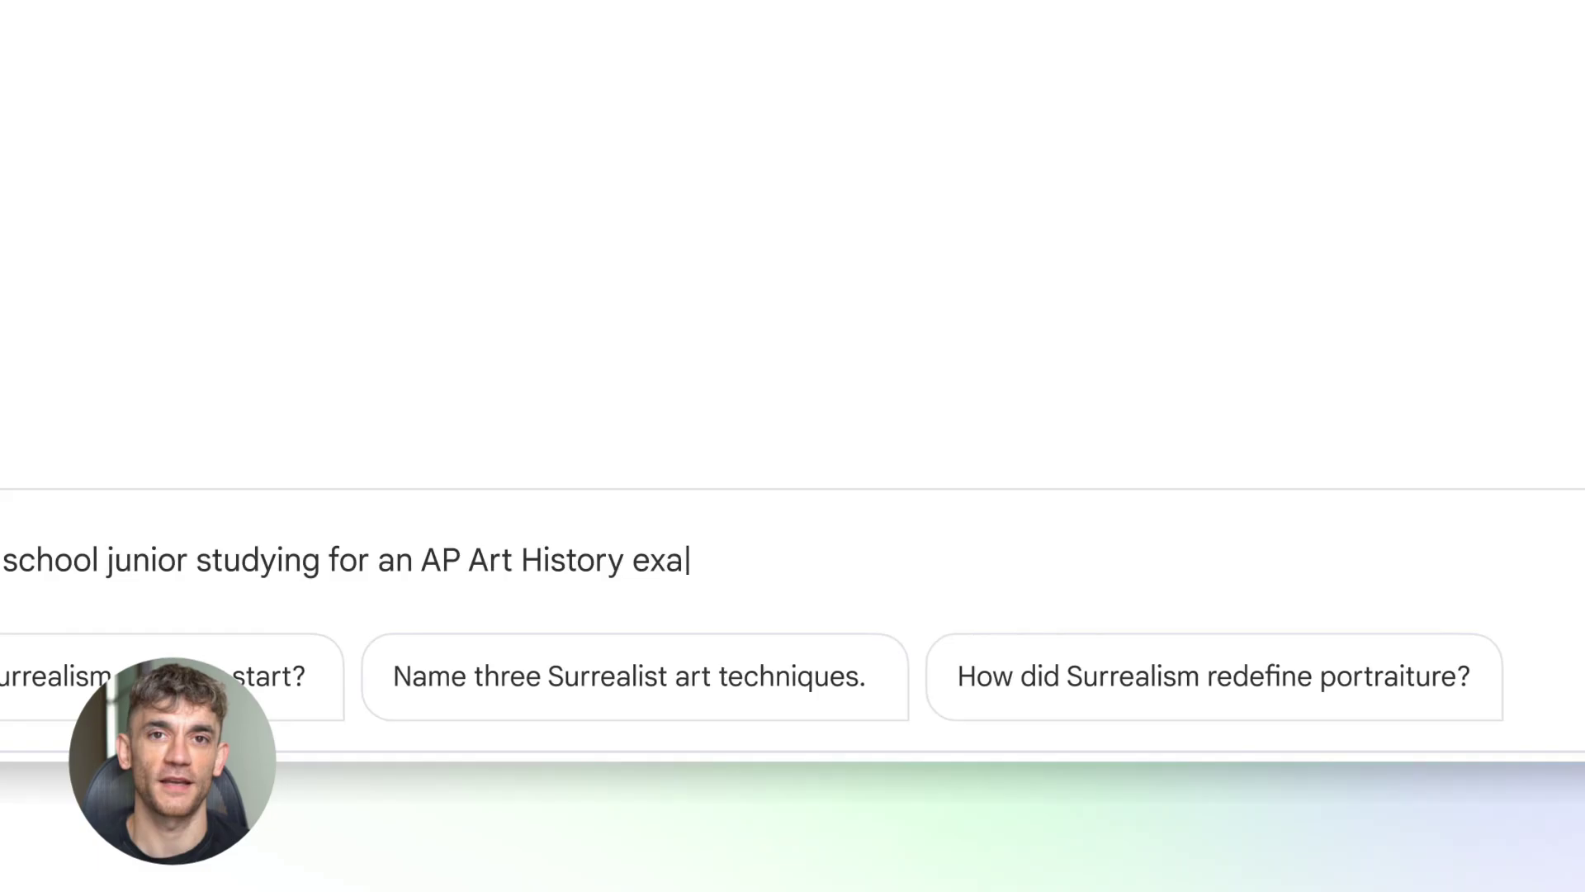
type("m. I know a little about surrealism but would love to cover the")
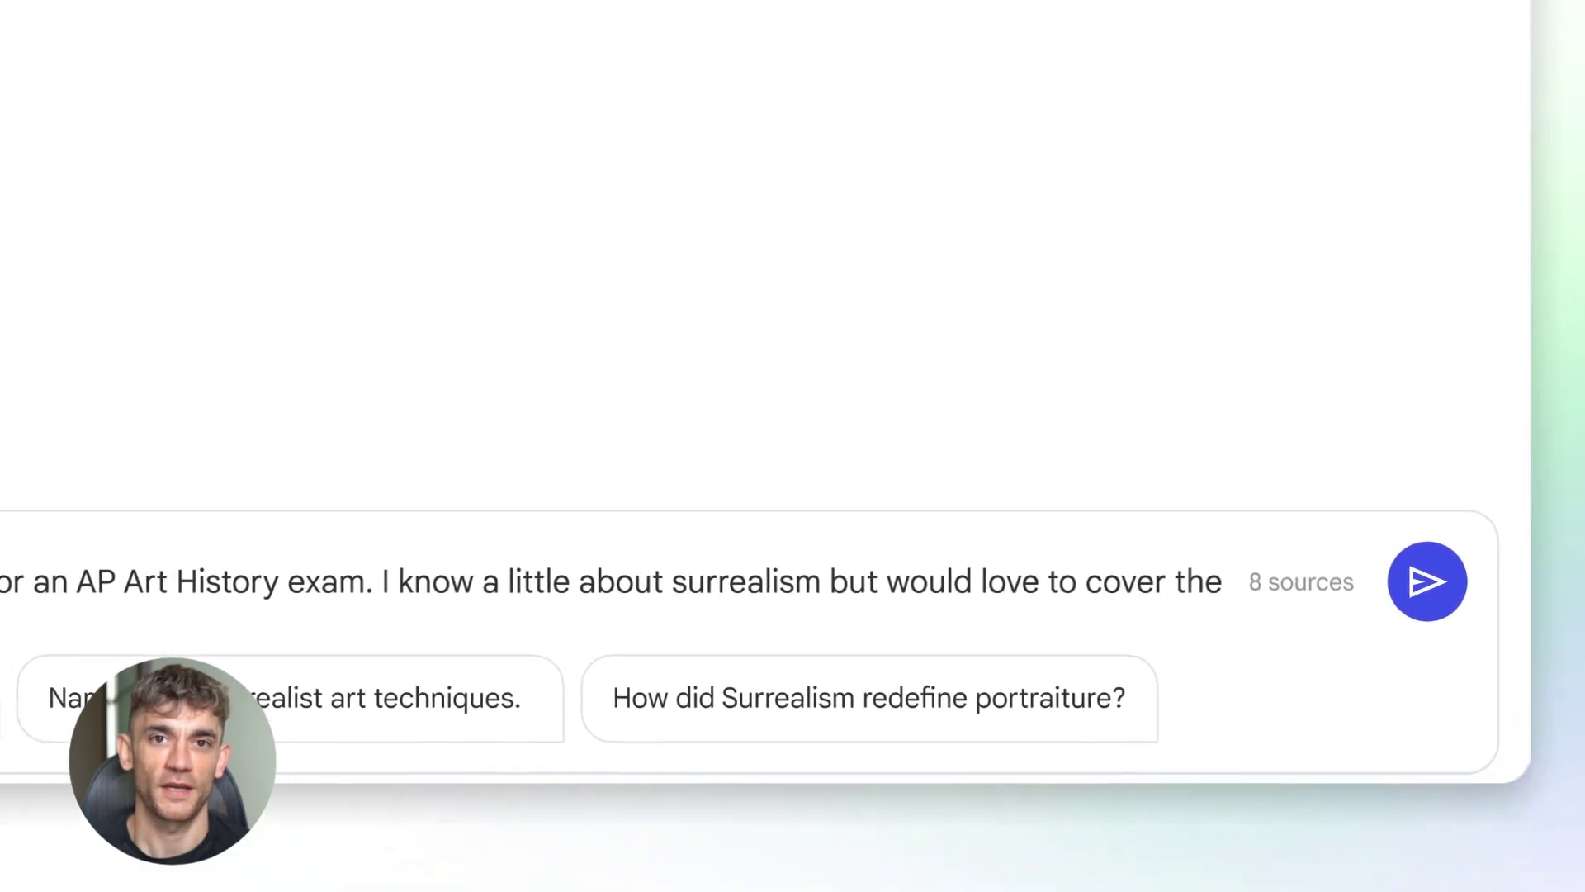
type(" fundamentals")
key("Return")
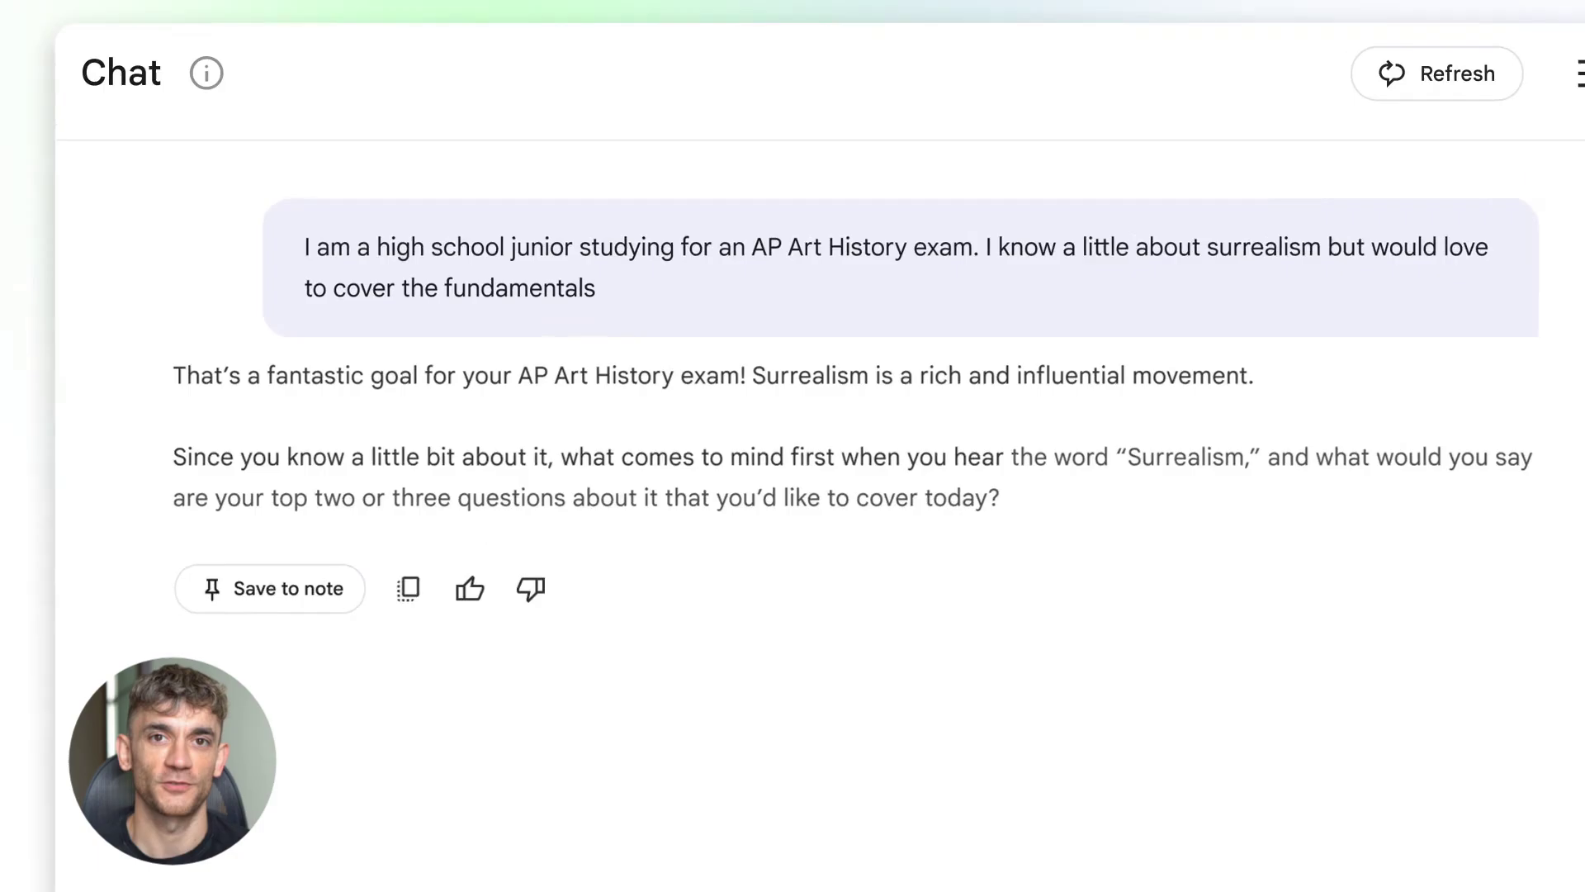
type("My top questions are 1) When was it fo")
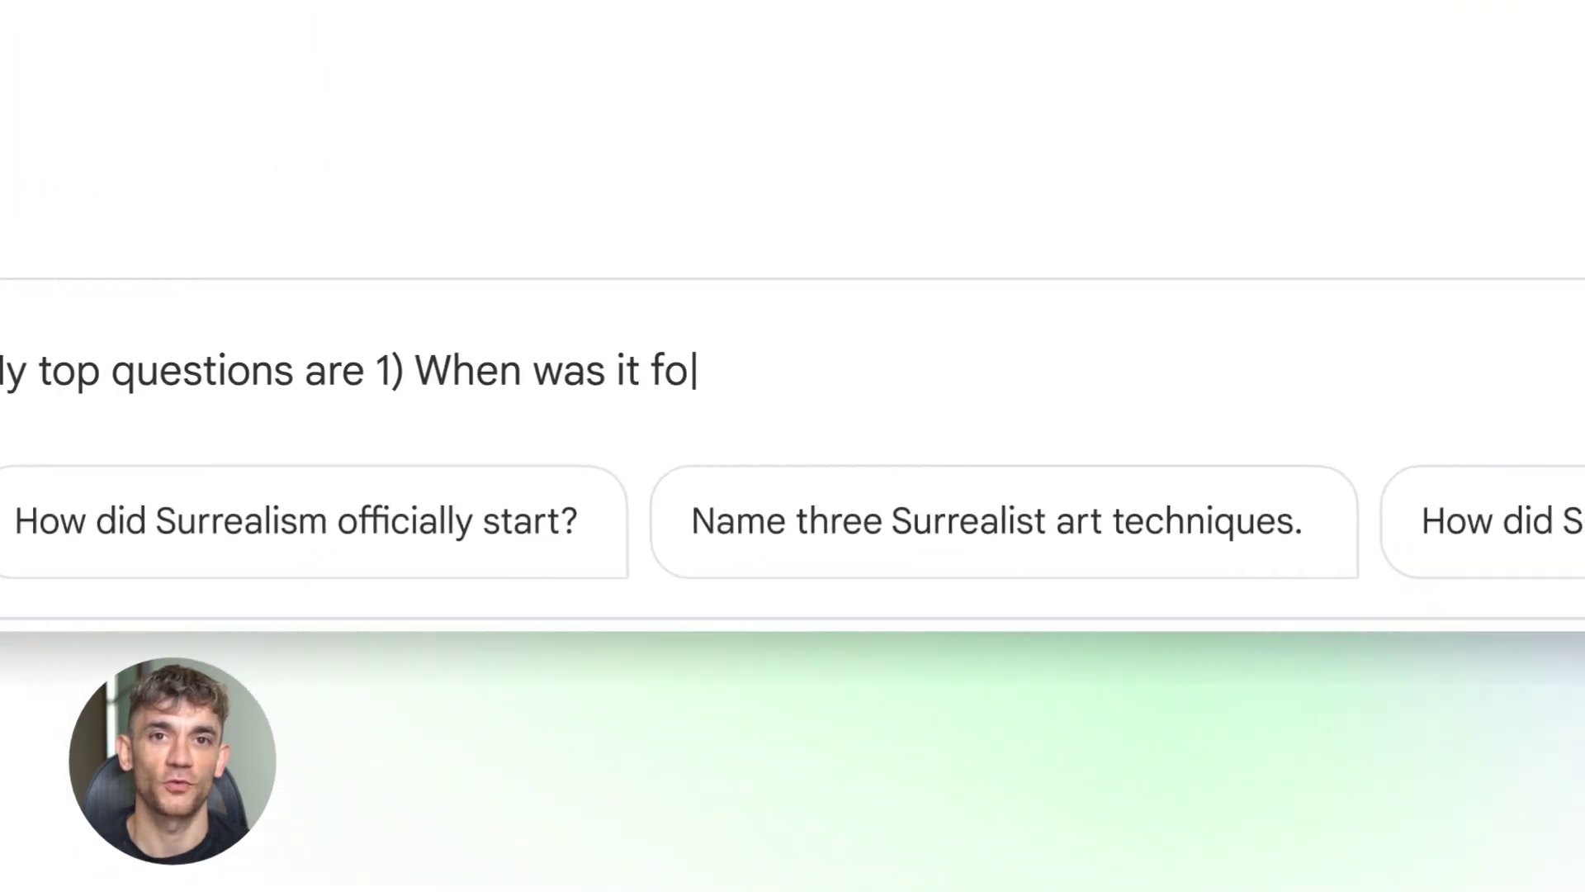
type("unded? 2) Why was it founded? 3) How does it exist today?")
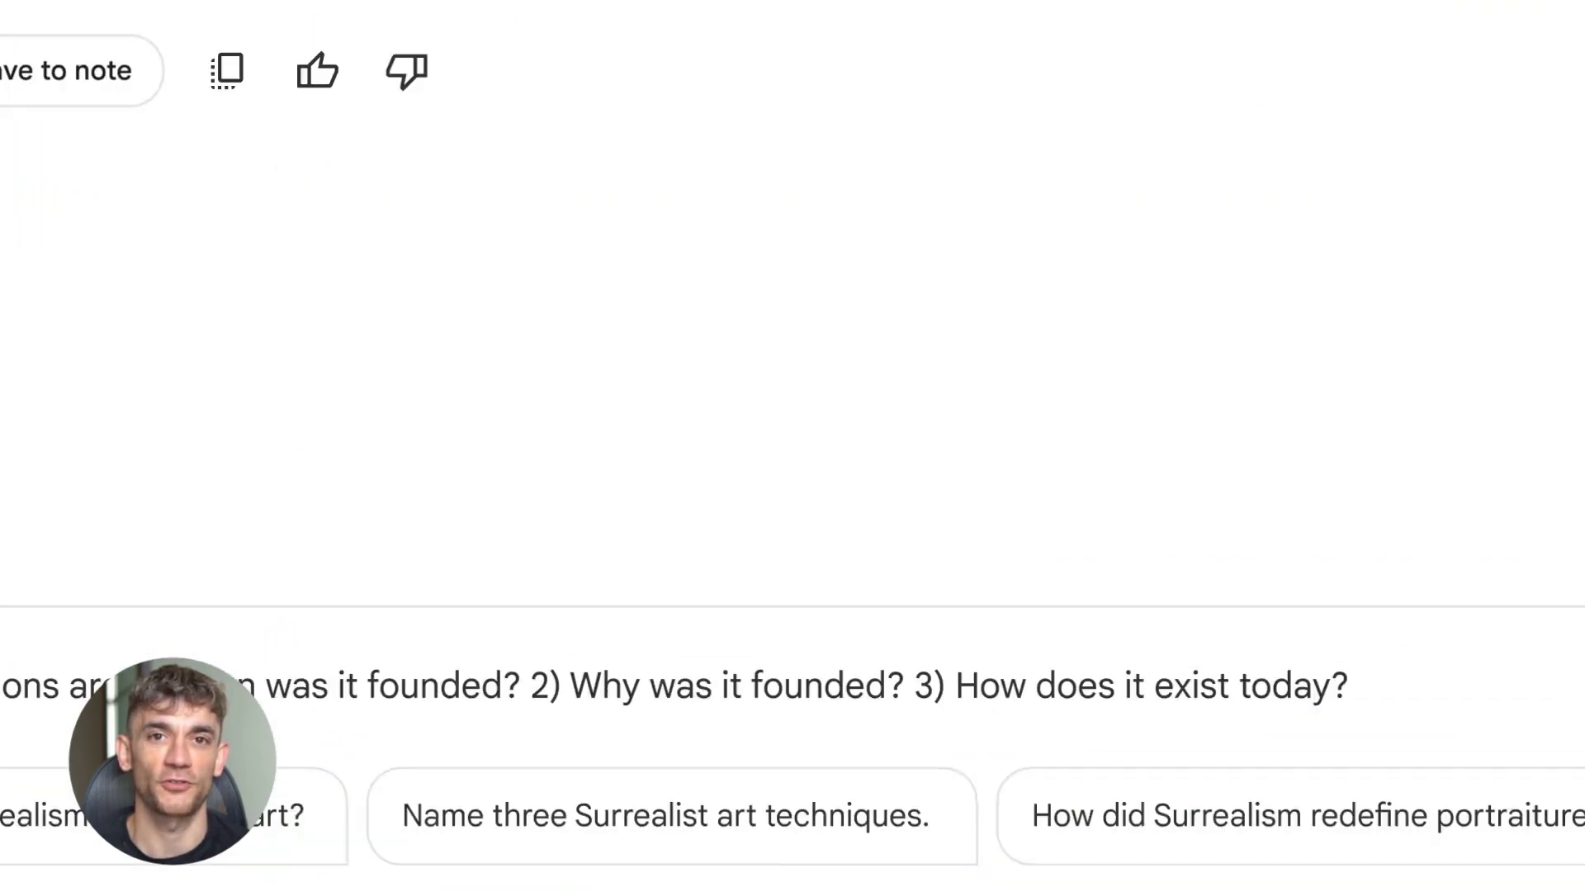
key("Return")
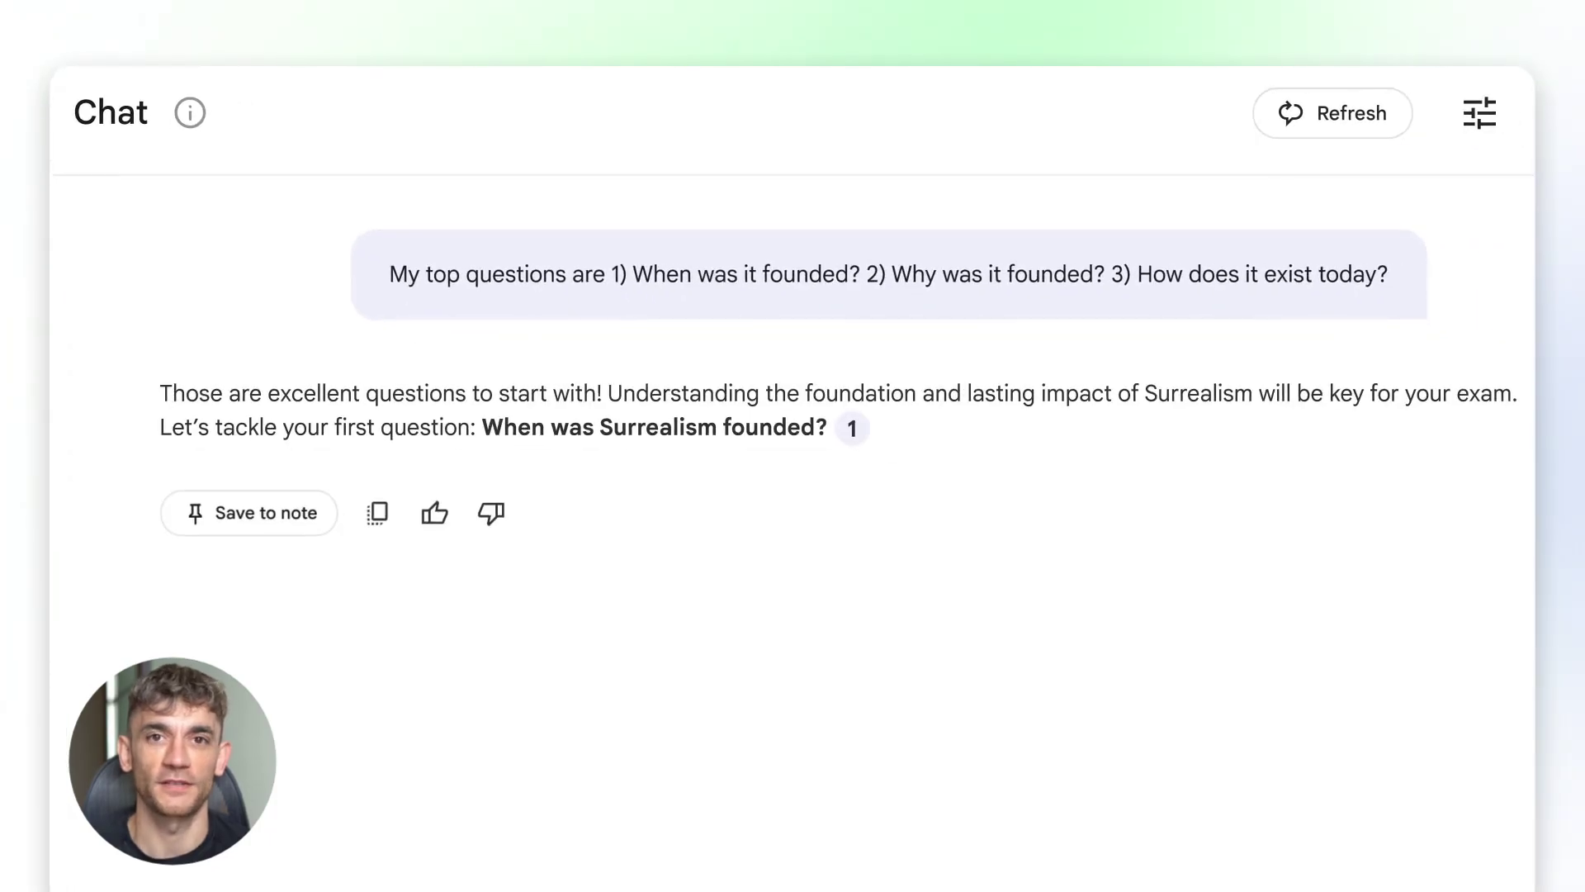
type("19")
key("Return")
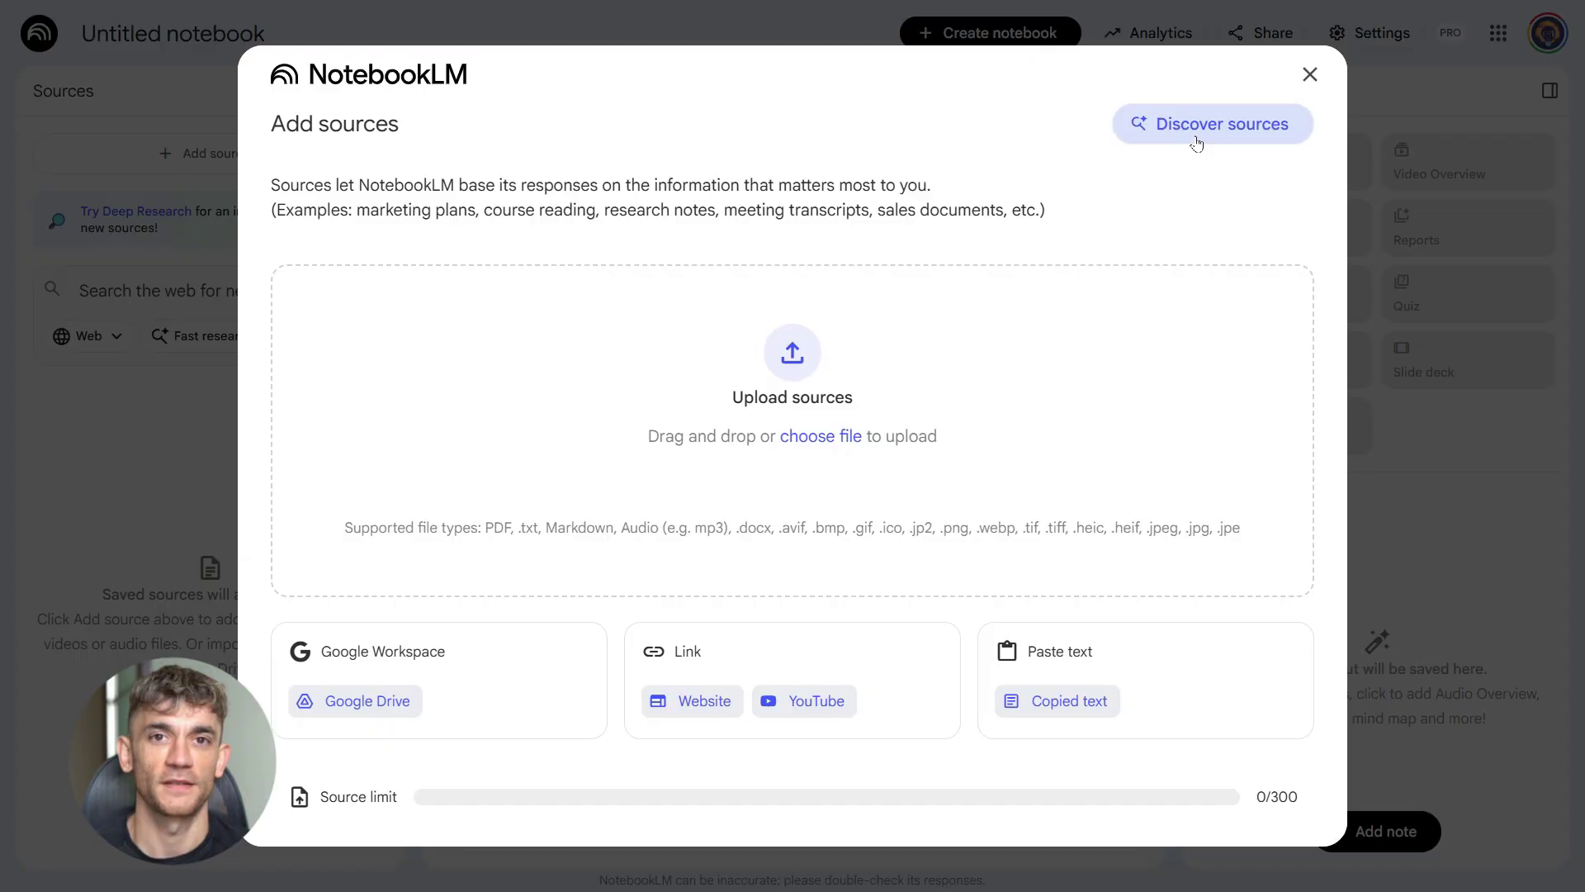
Search the web for the top 10 authoritative sources on AI automation for business growth.
left_click(1197, 132)
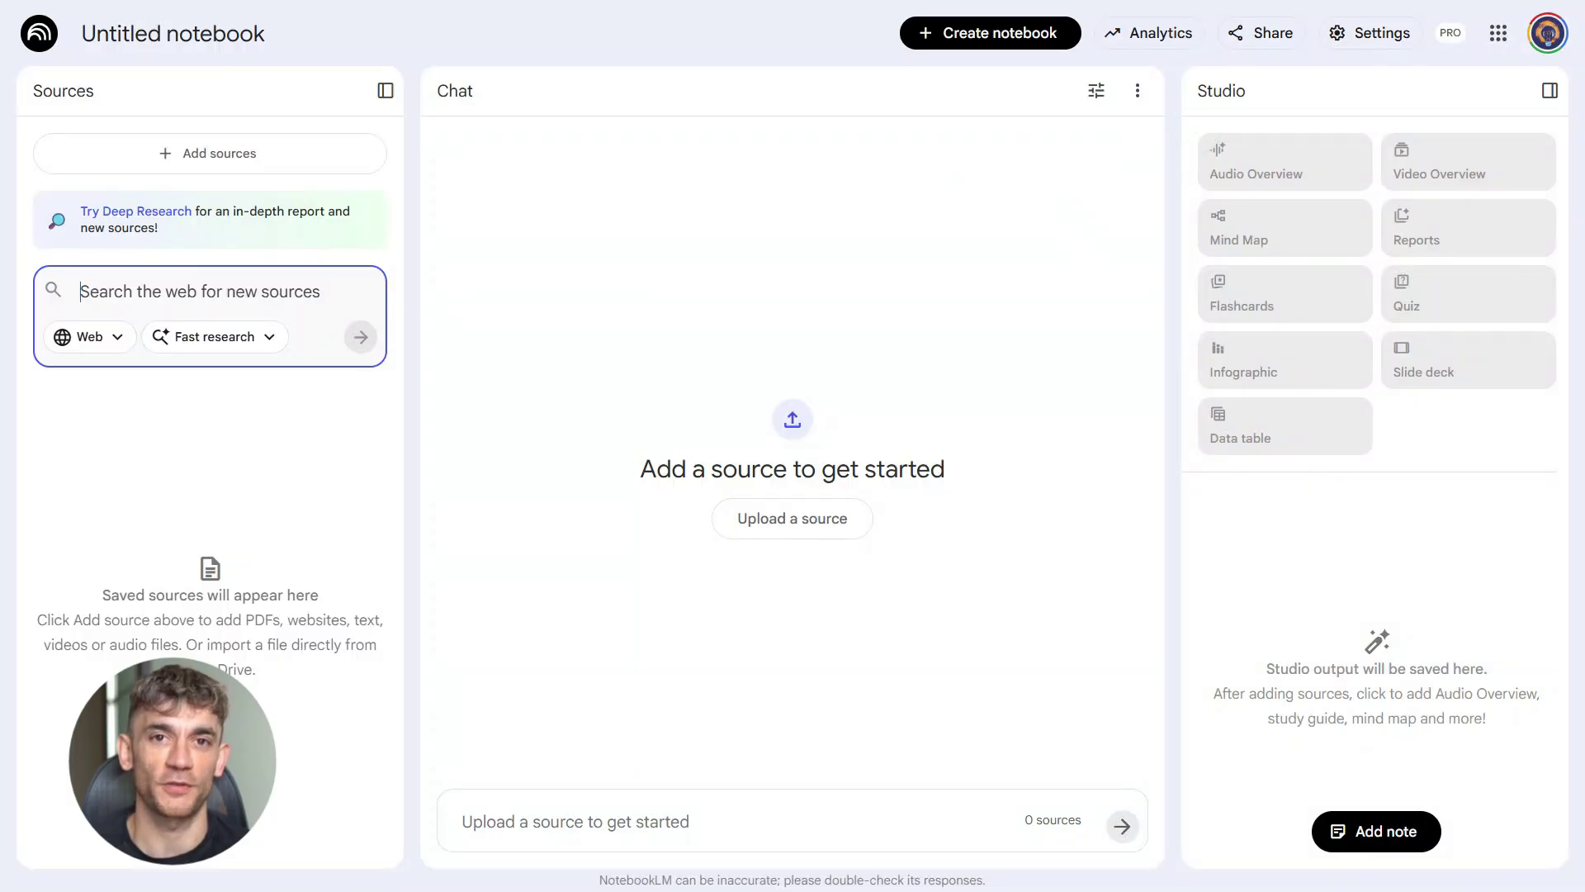
type("discover top 10 authoritative sources on AI automation for business growth")
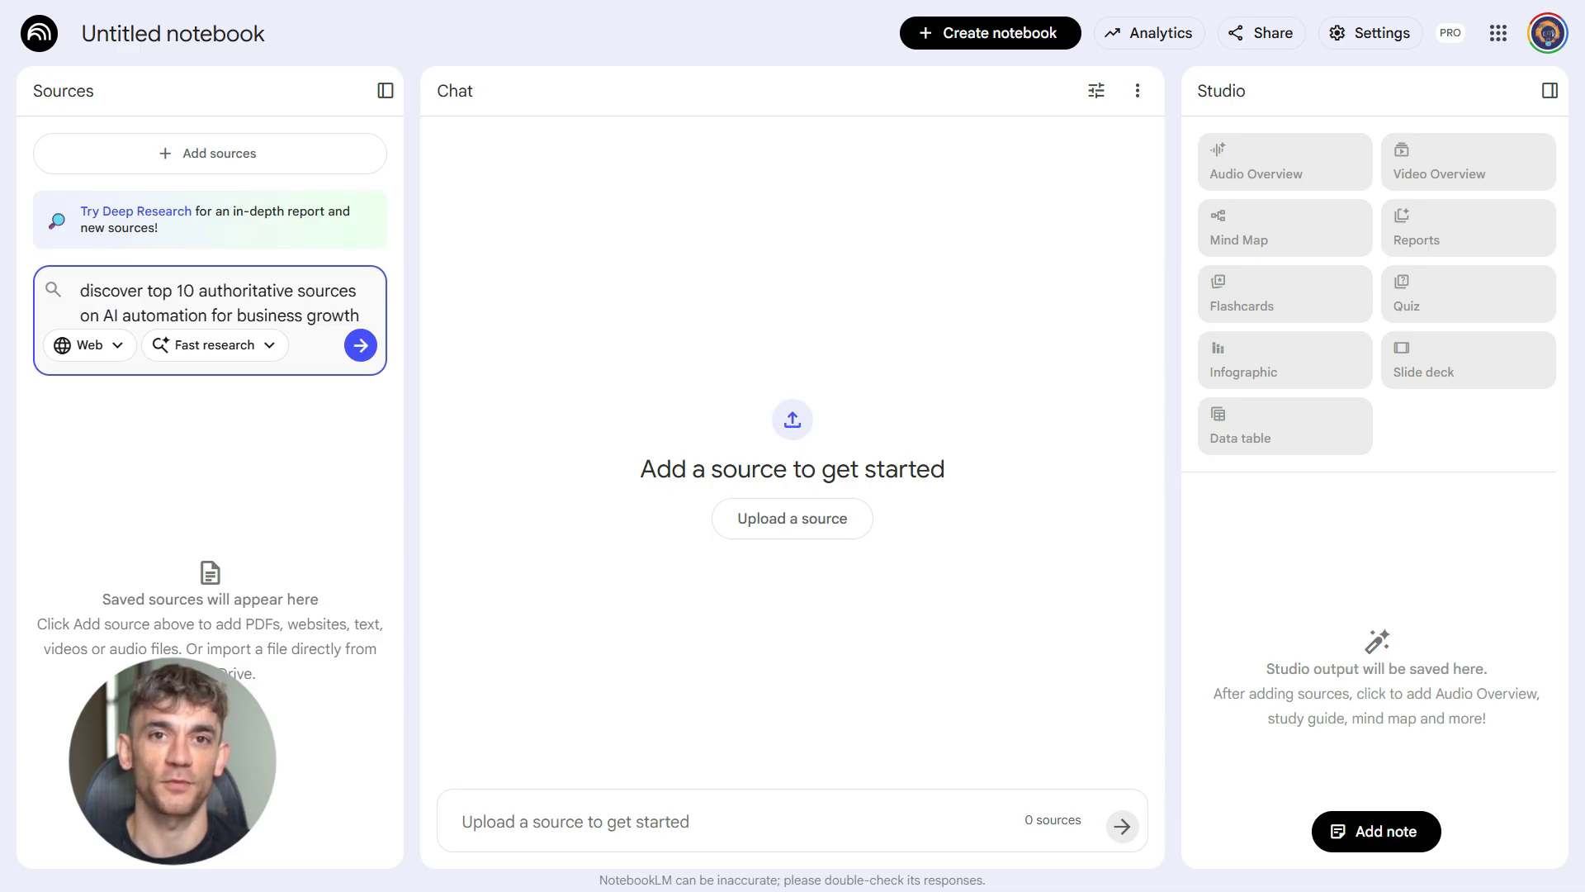
left_click(361, 345)
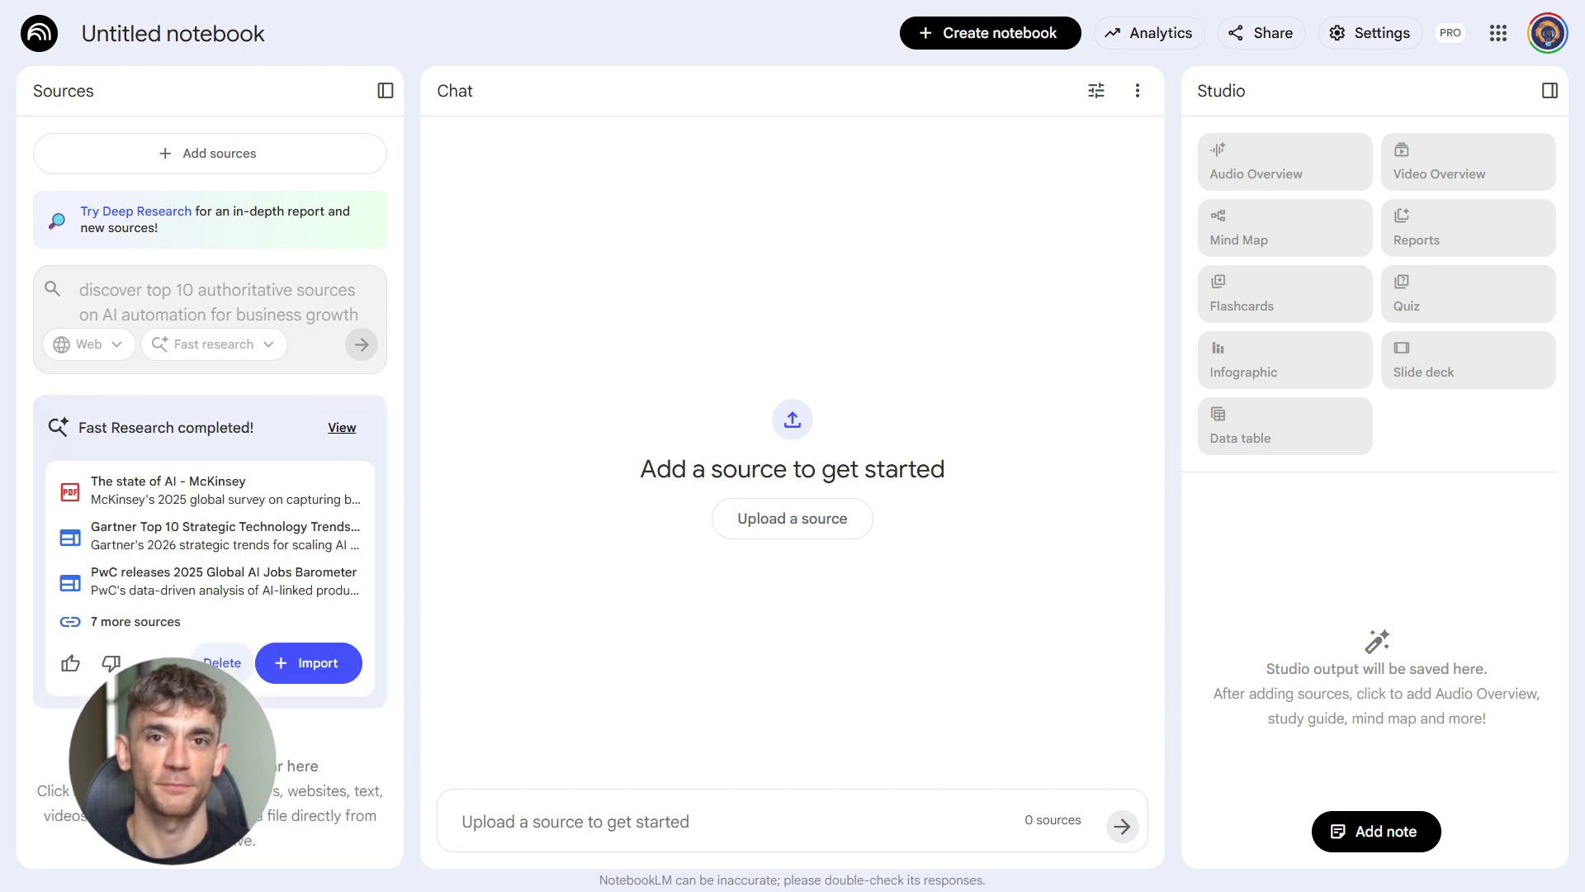
Review the full list of discovered sources and import all of them.
left_click(341, 427)
scroll(343, 438, "down", 2)
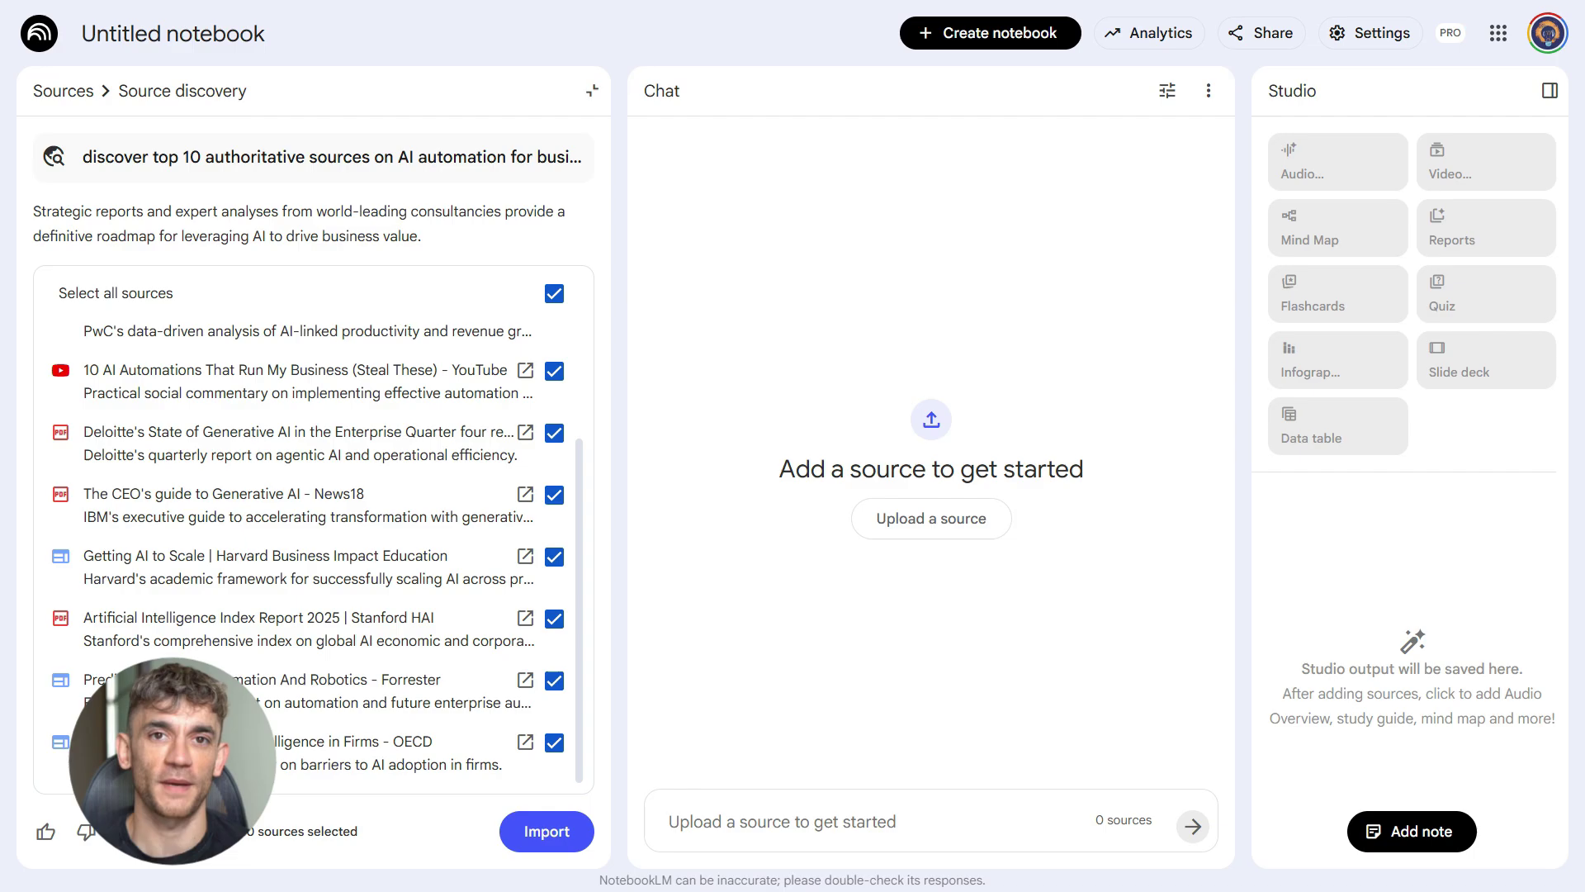
scroll(314, 529, "up", 2)
scroll(314, 545, "down", 3)
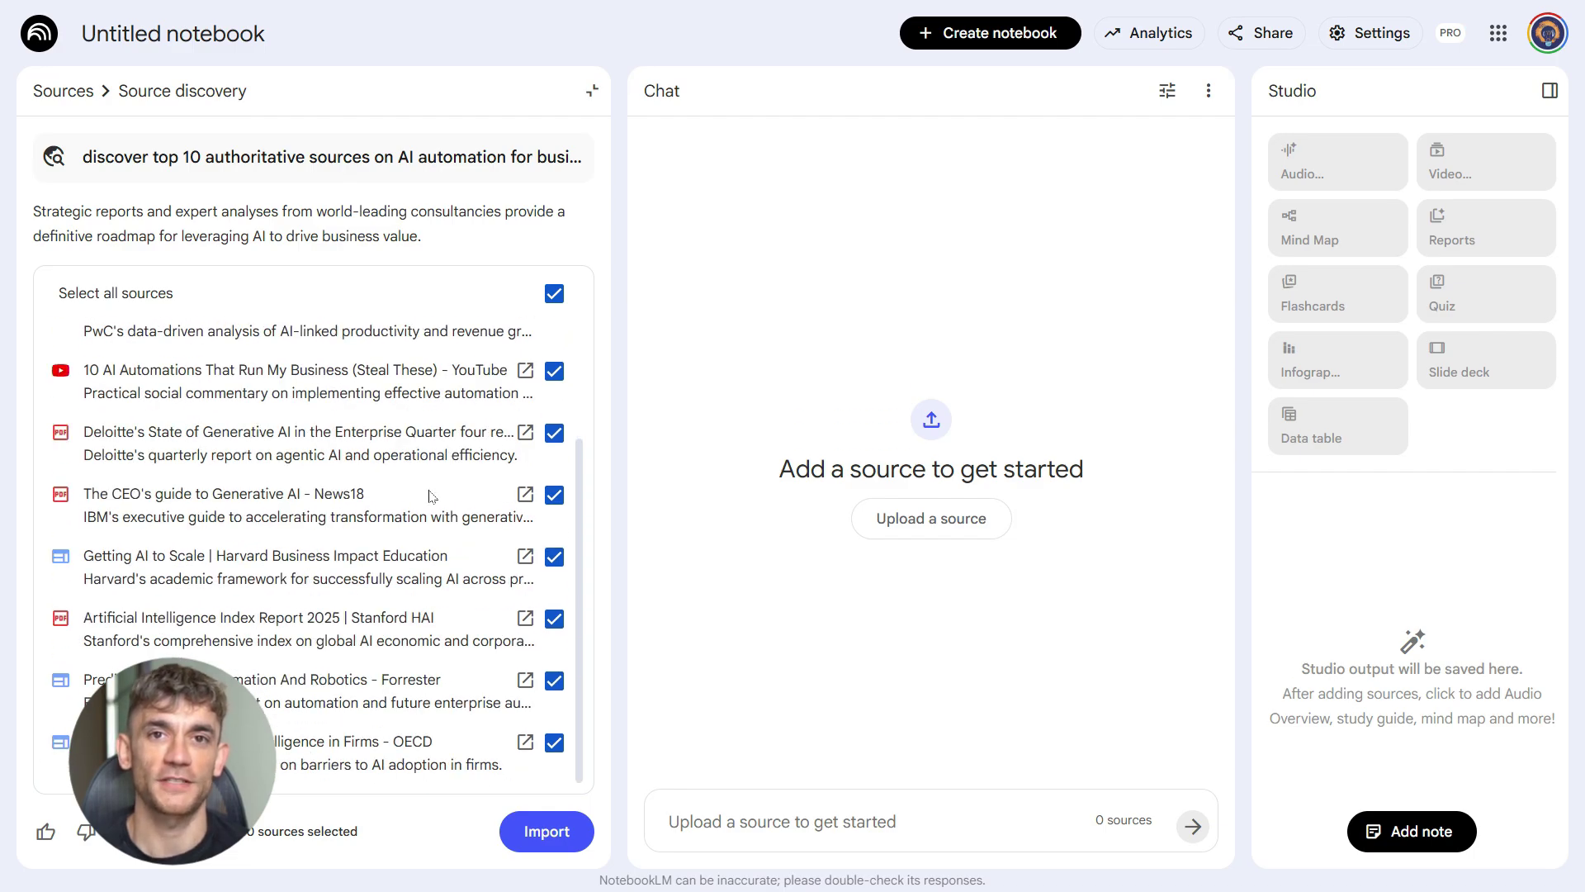
scroll(430, 496, "up", 2)
left_click(521, 841)
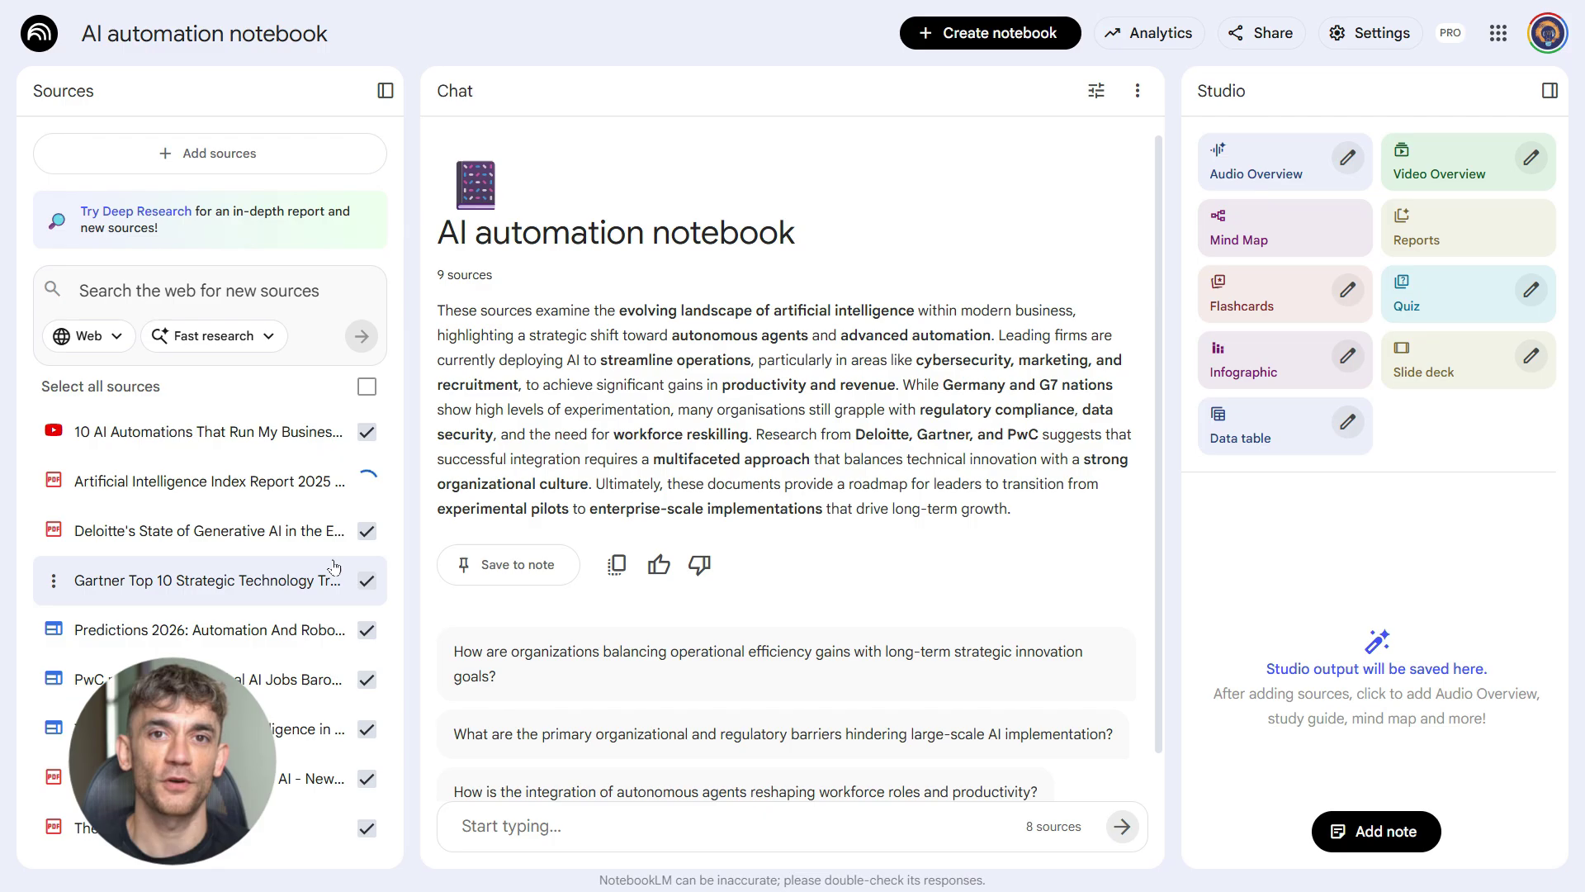
Paste the video outline prompt with SEO-friendly titles into the AI automation notebook chat.
scroll(644, 551, "down", 1)
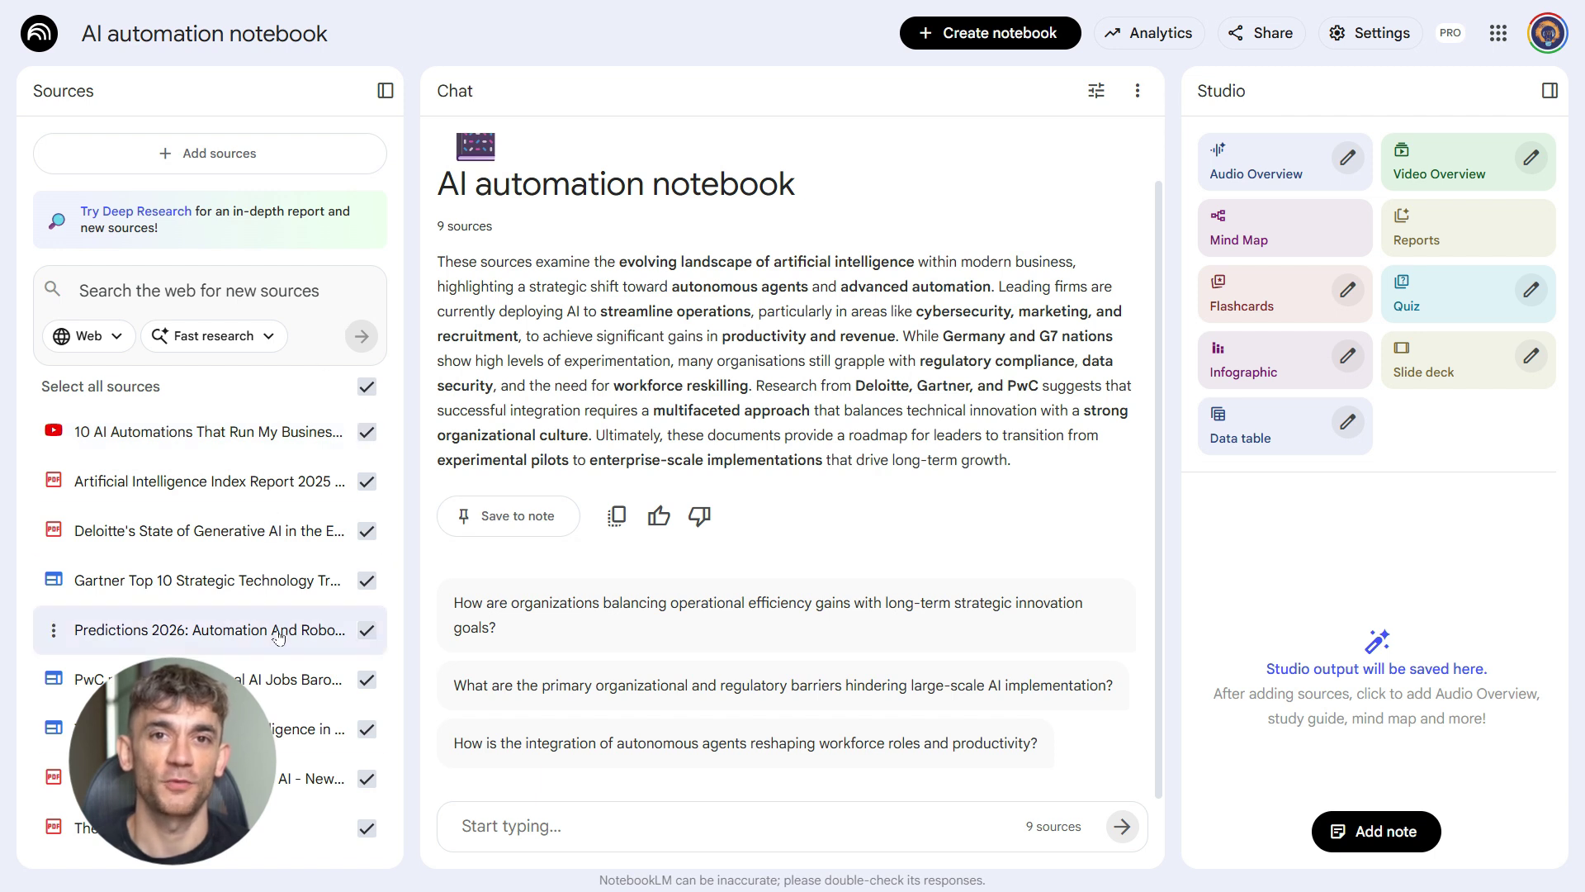
type("Analyze all imported sources and create a Video outline, summary by chapter or theme, key quotes facts and statistics, with SEO-friendly titles and subheadings optimized for search.")
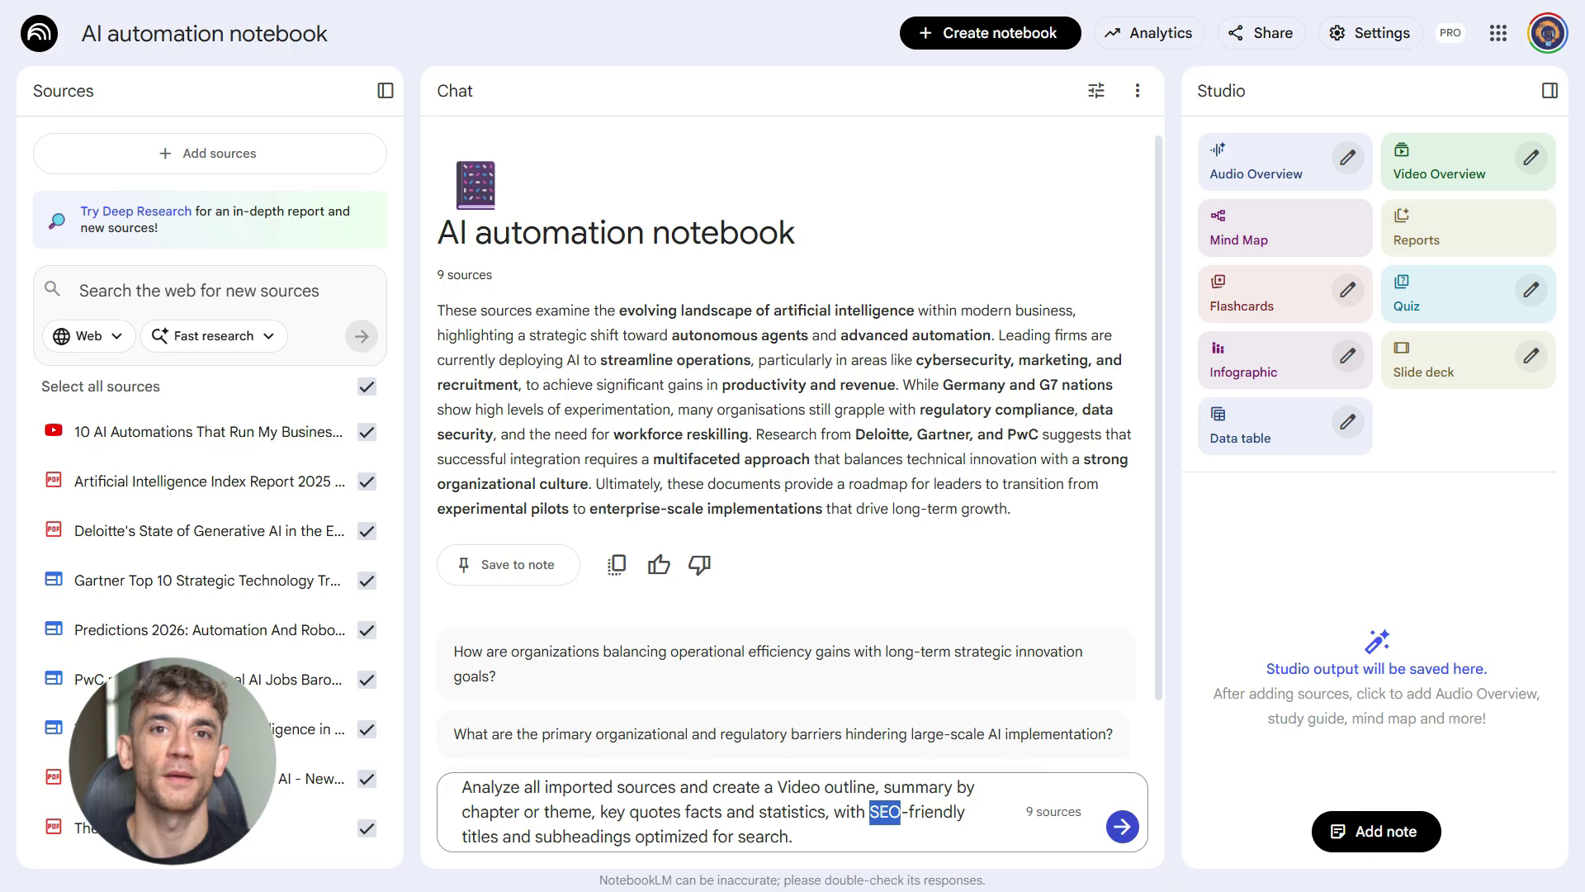
key("ctrl+a")
left_click(1125, 829)
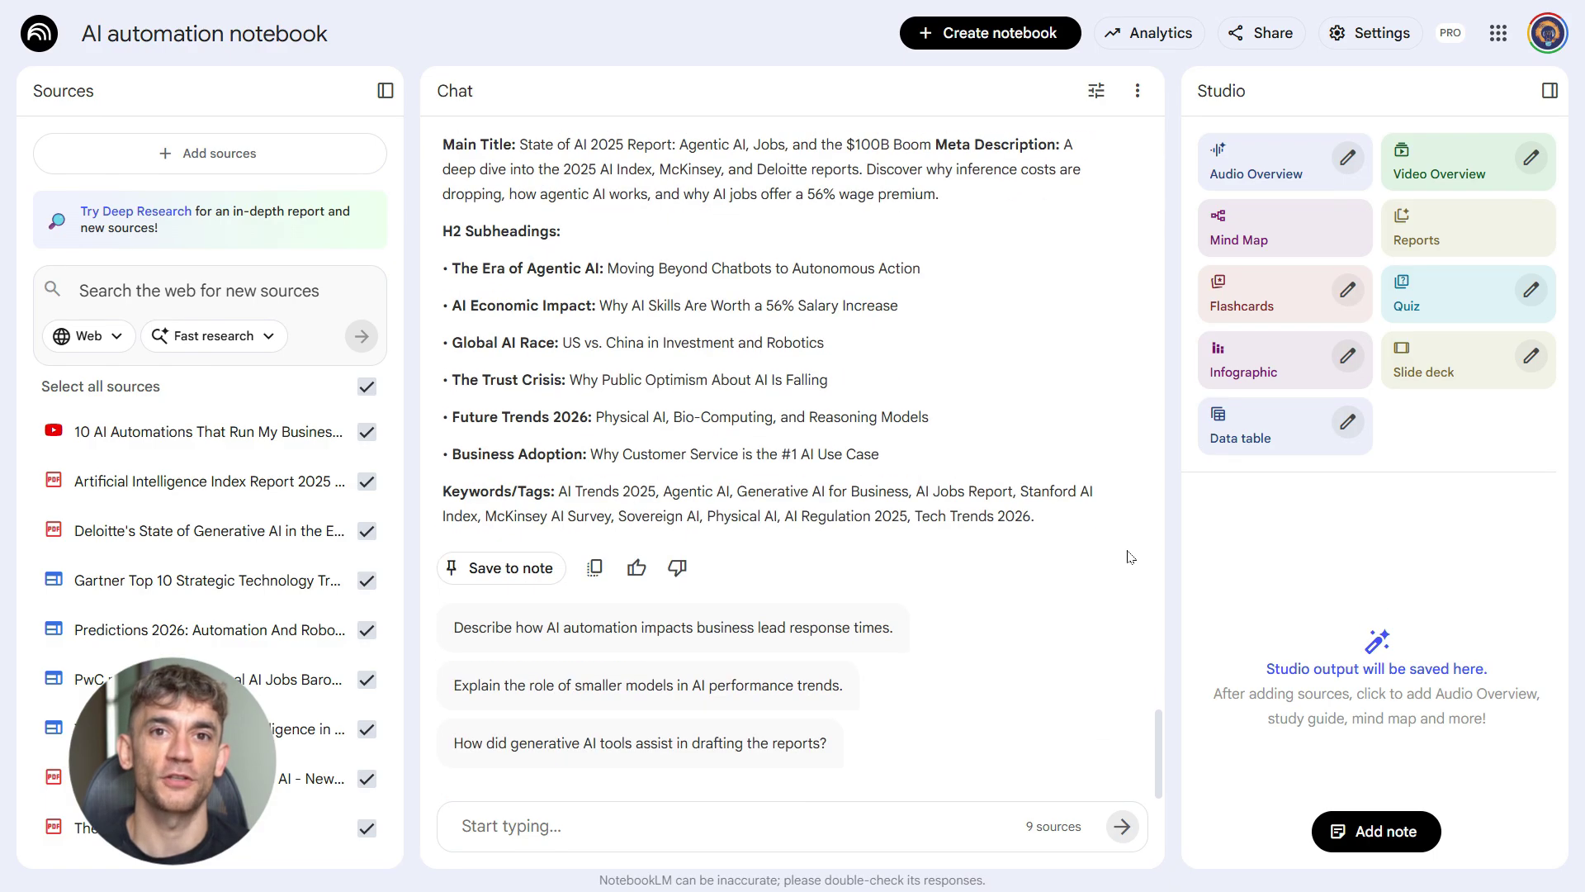
scroll(1130, 556, "up", 4)
scroll(1130, 556, "up", 5)
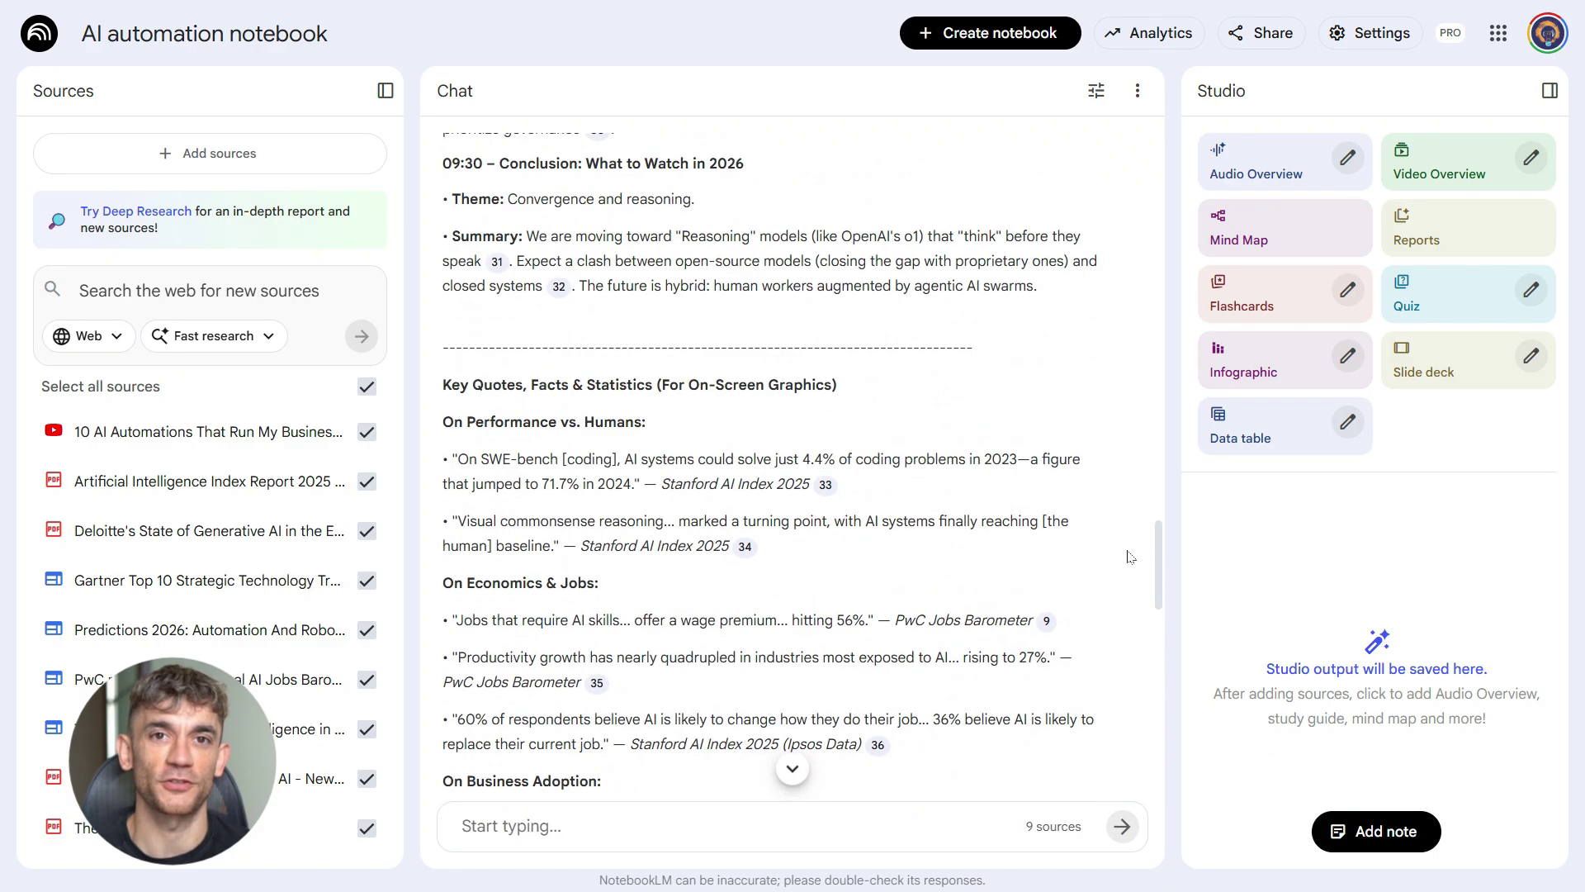
scroll(1130, 557, "up", 8)
scroll(1130, 556, "up", 6)
scroll(1130, 557, "up", 5)
scroll(1131, 556, "up", 4)
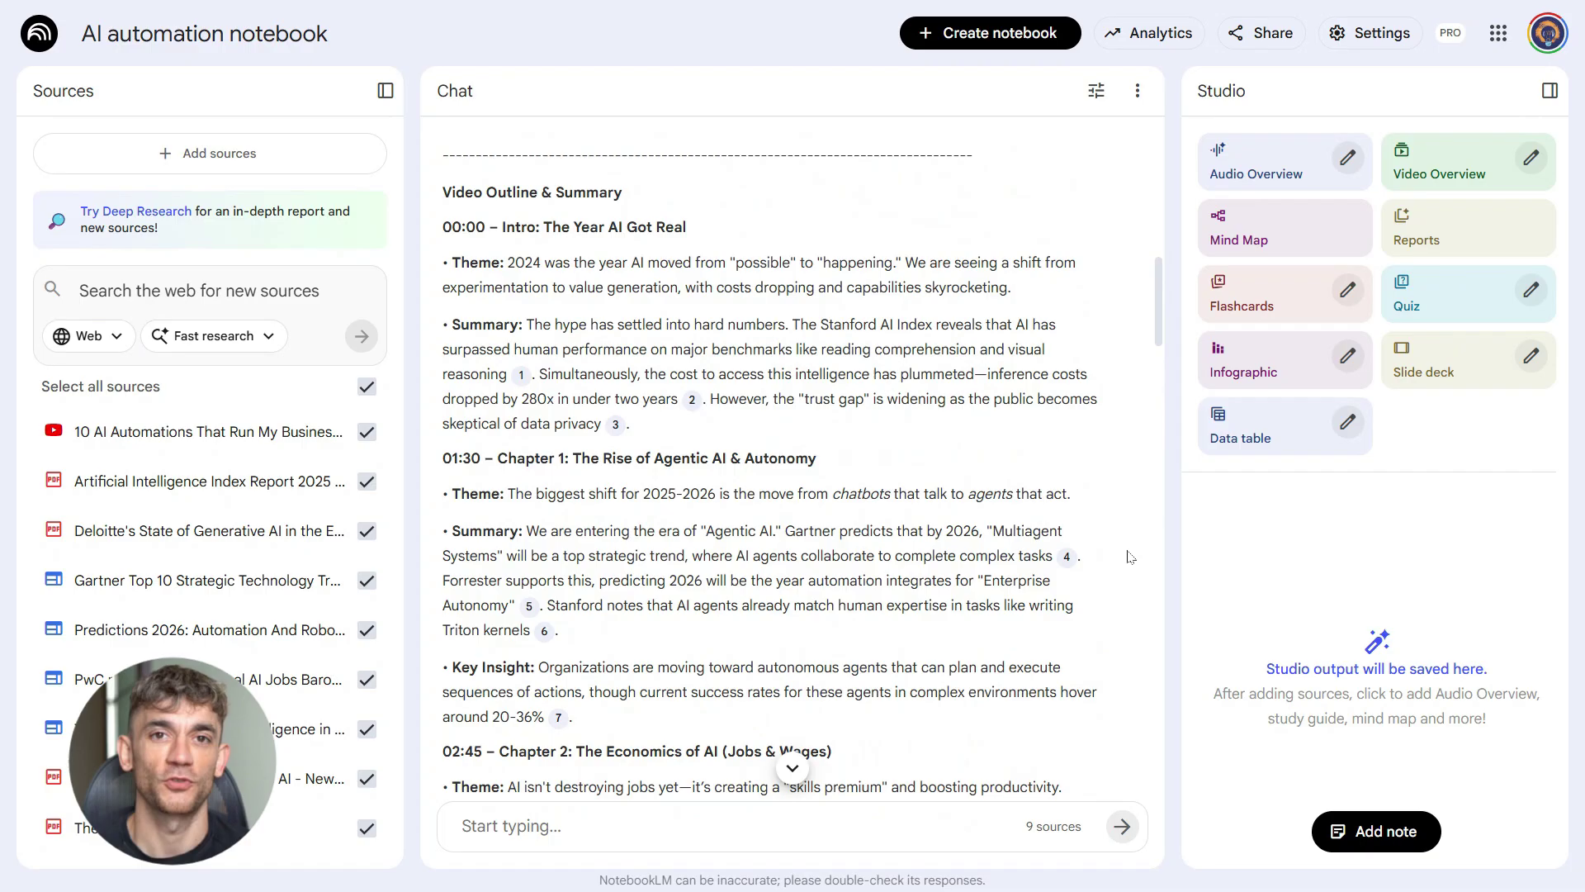
scroll(1130, 556, "up", 5)
scroll(1131, 556, "down", 1)
scroll(1128, 556, "down", 2)
scroll(1131, 553, "up", 1)
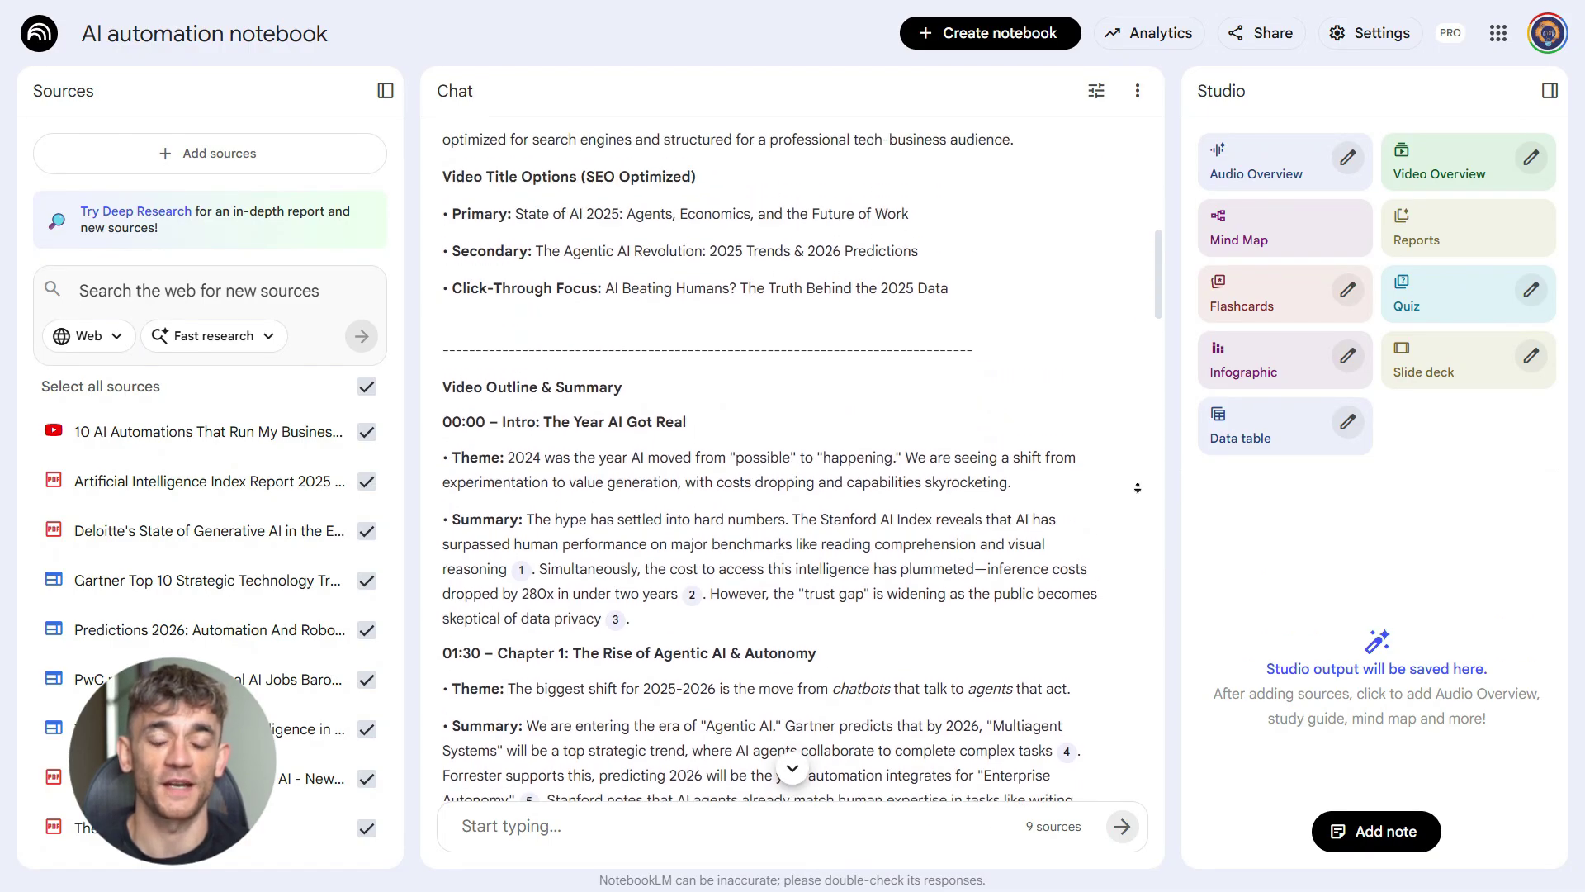
scroll(1137, 462, "down", 1)
scroll(1137, 487, "down", 1)
scroll(1137, 507, "down", 1)
scroll(1138, 515, "down", 2)
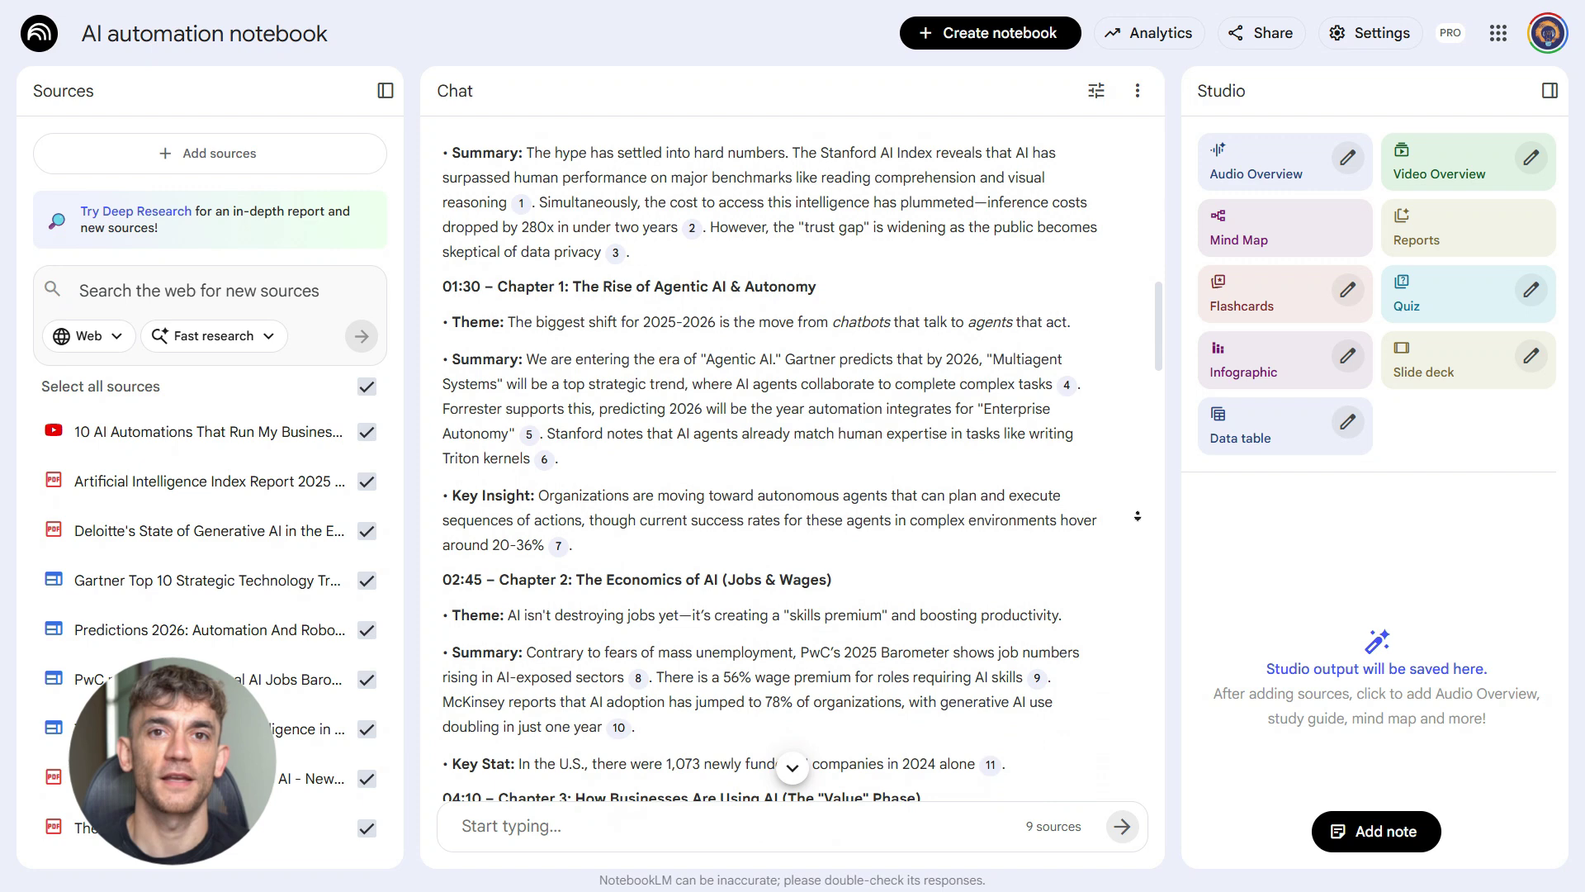
scroll(1143, 514, "down", 2)
scroll(1146, 514, "down", 2)
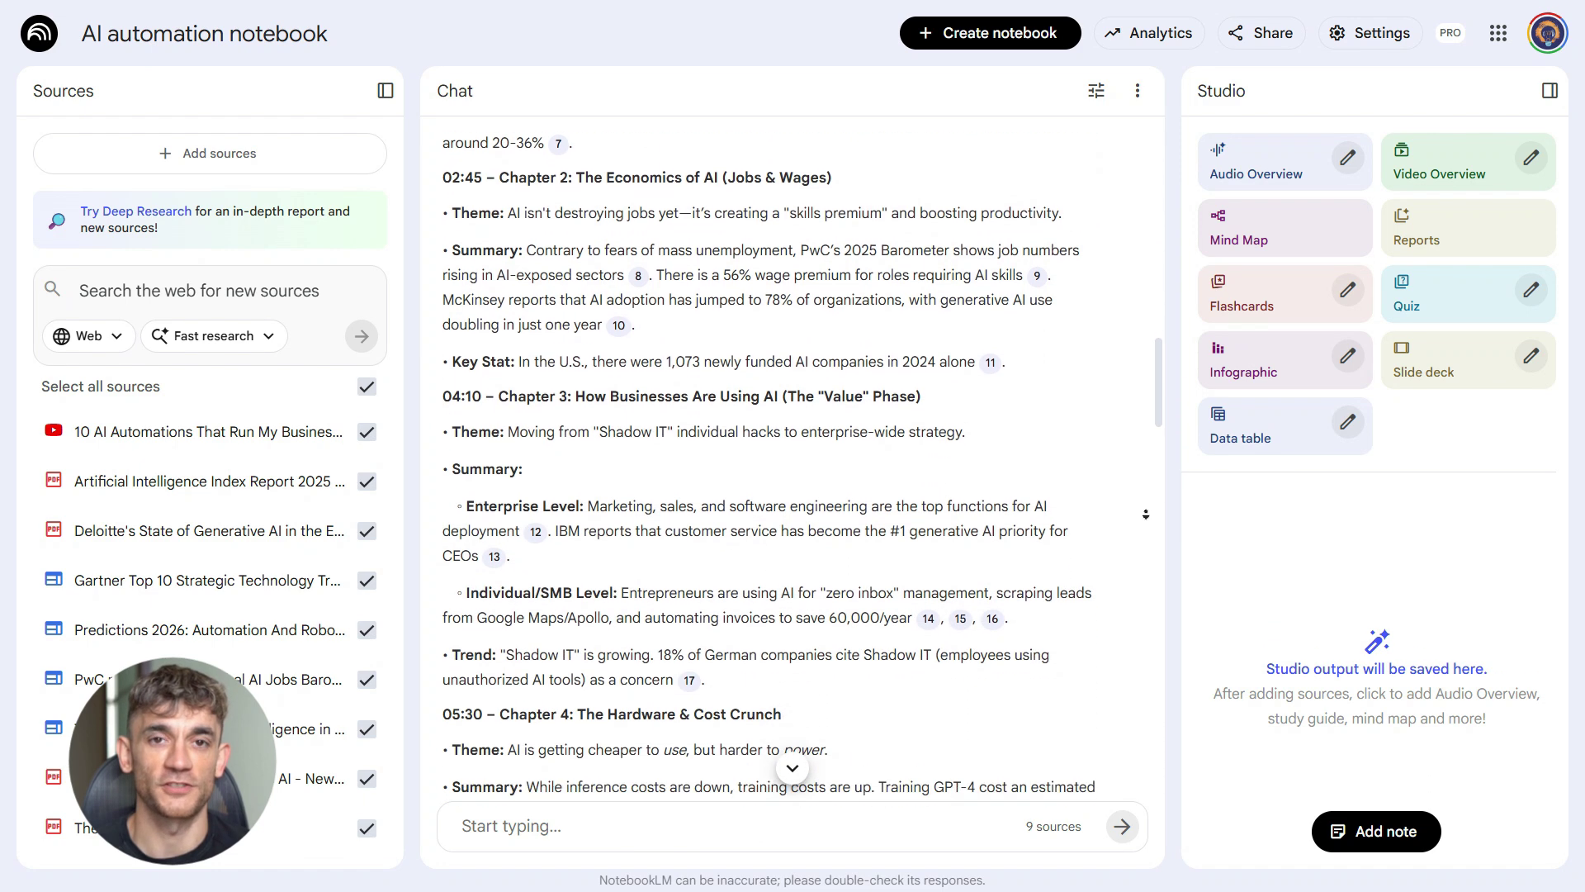
scroll(1145, 513, "down", 1)
scroll(1146, 512, "down", 1)
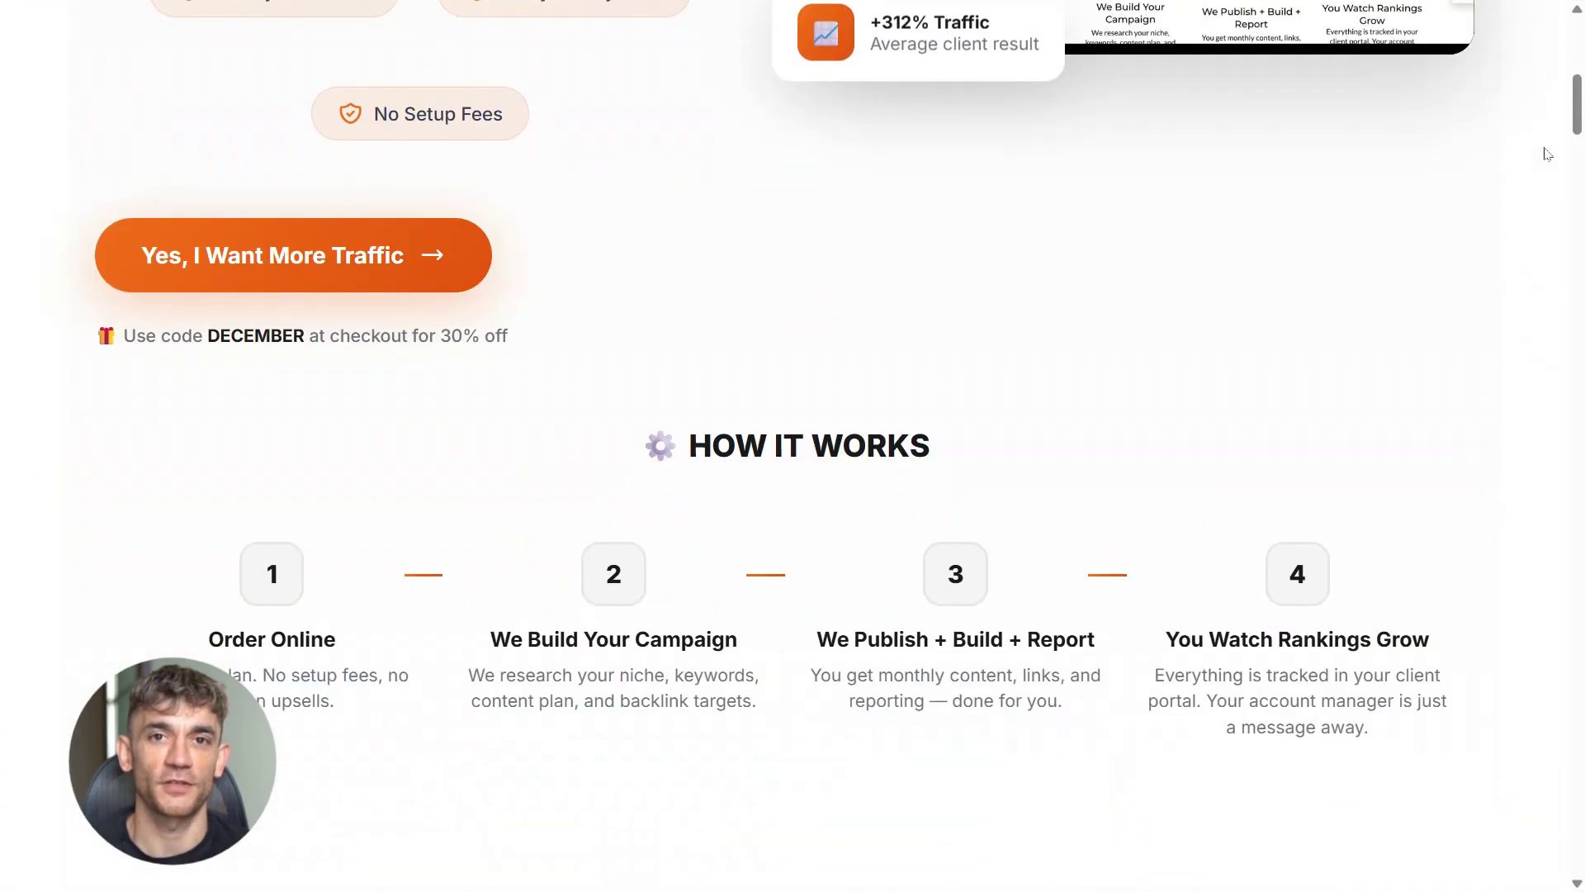
scroll(1546, 154, "down", 4)
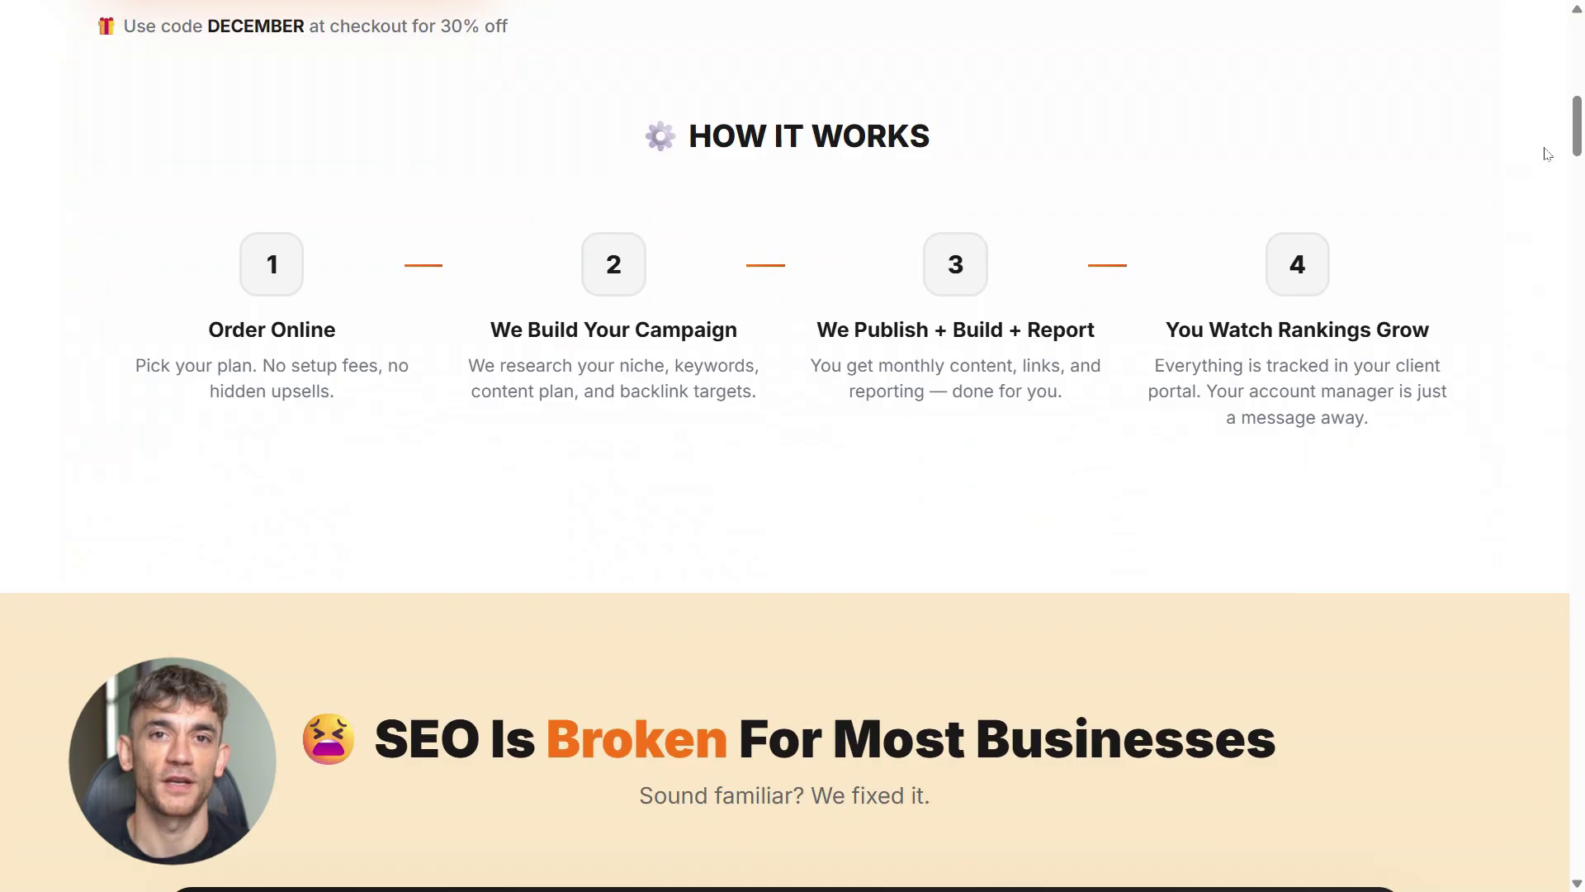
scroll(1546, 154, "down", 5)
scroll(1547, 154, "down", 3)
scroll(1546, 154, "down", 2)
scroll(1546, 153, "down", 1)
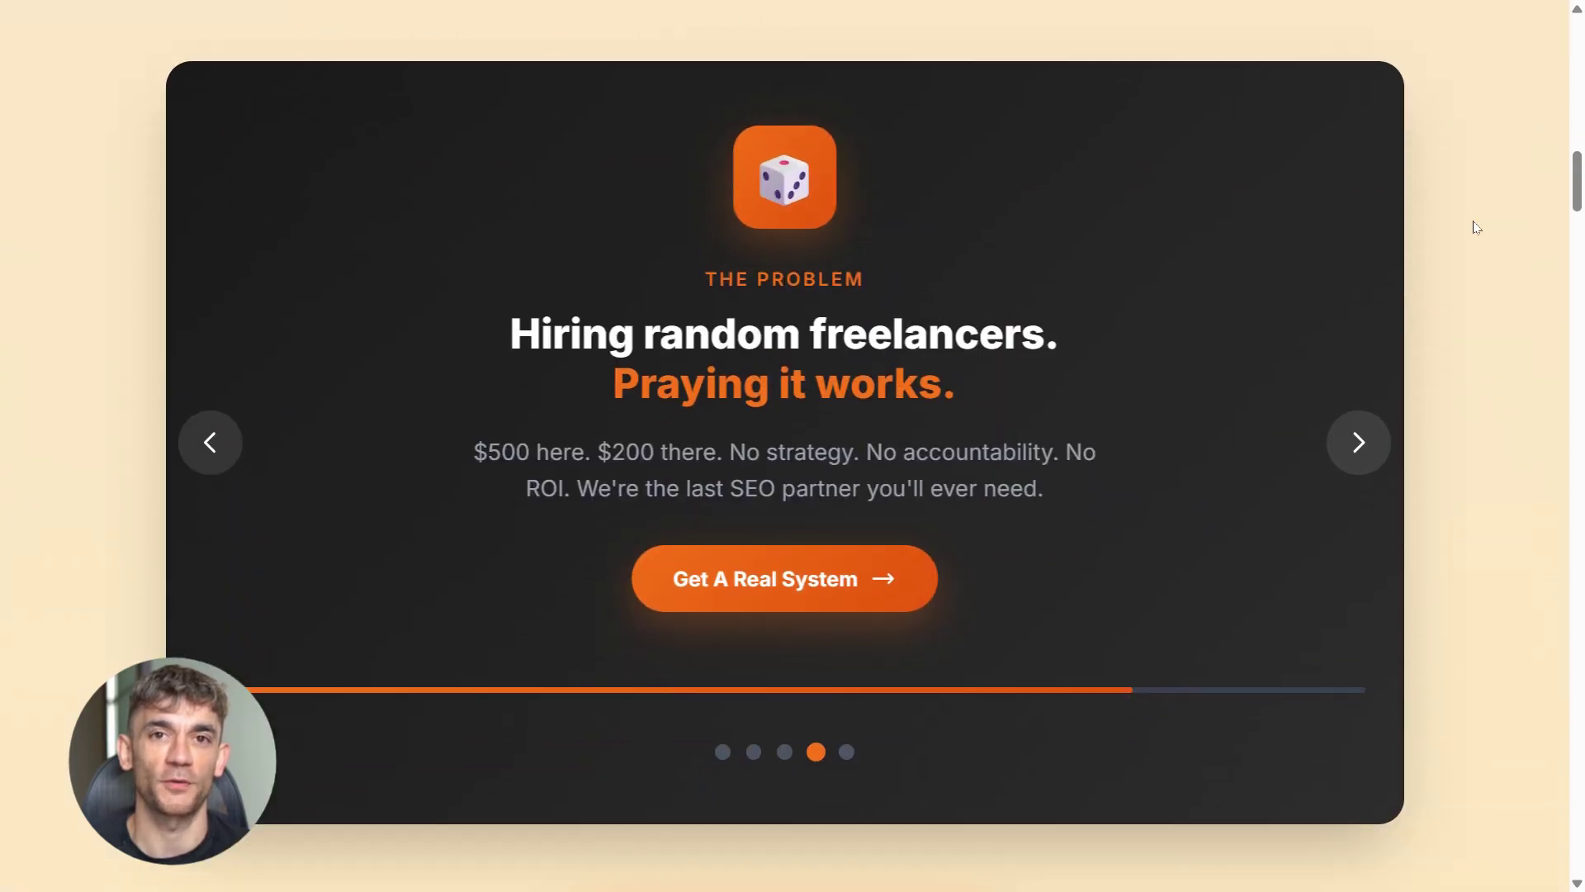
left_click(784, 752)
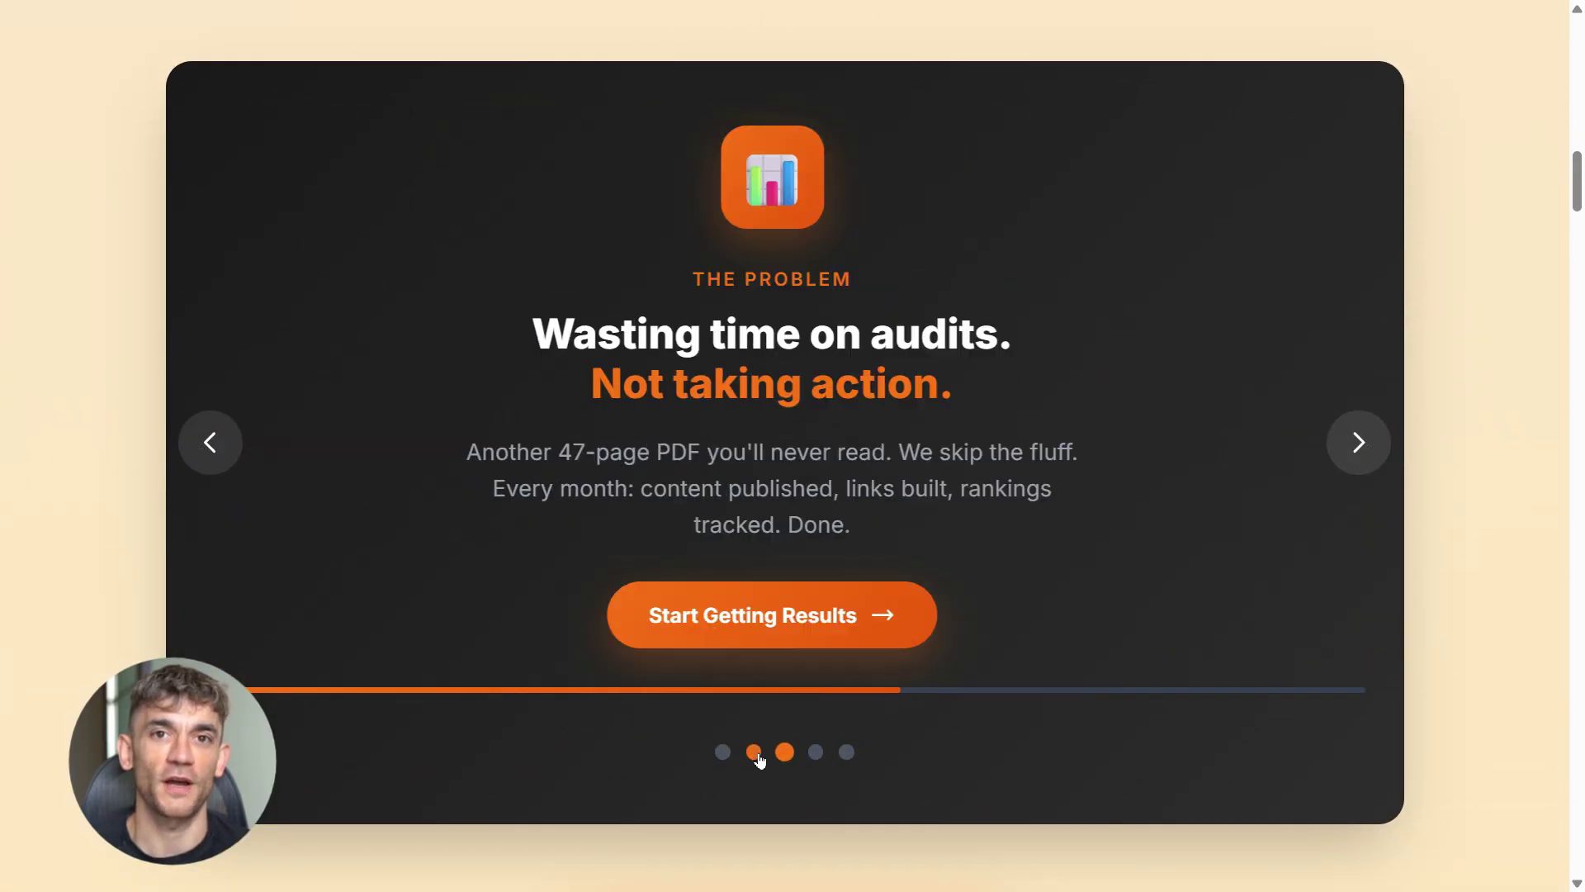
left_click(723, 755)
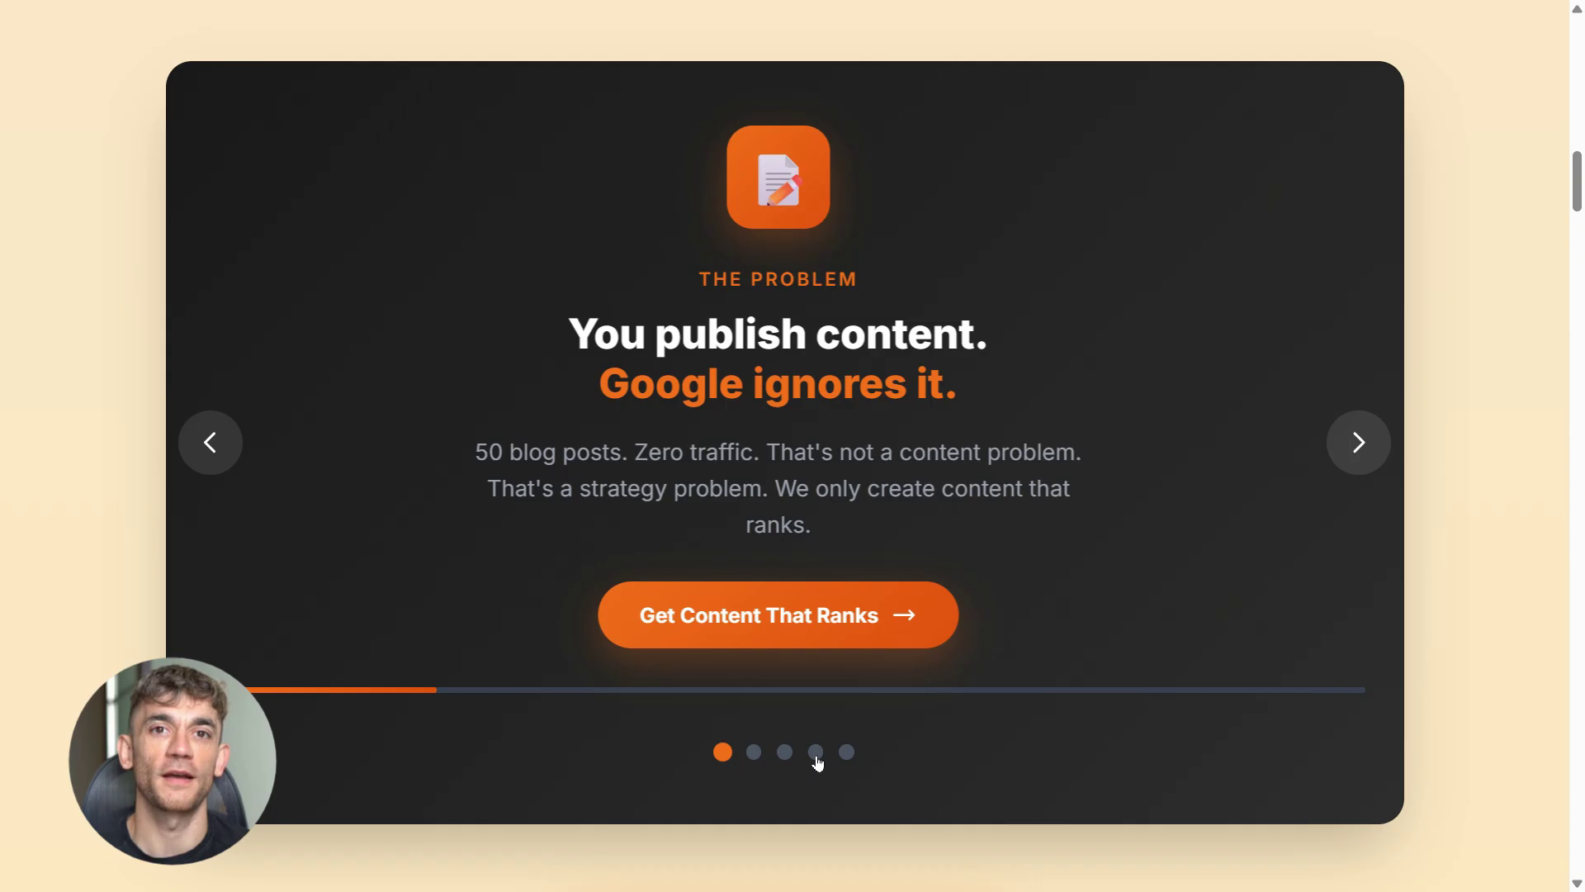
left_click(847, 753)
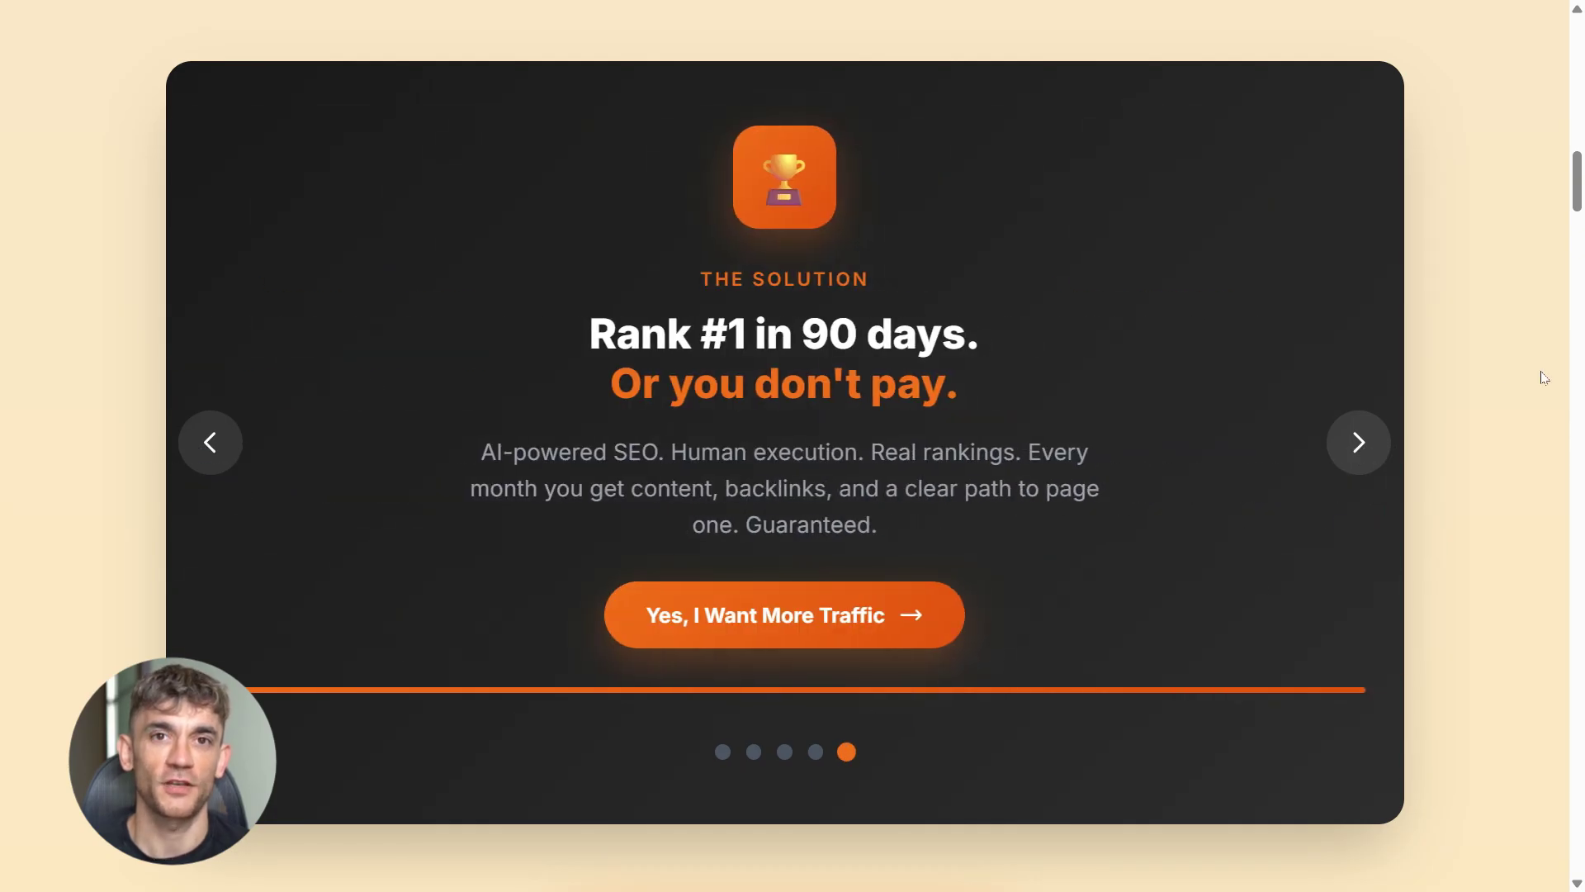
scroll(1492, 399, "down", 4)
scroll(1490, 395, "down", 6)
scroll(1490, 394, "down", 4)
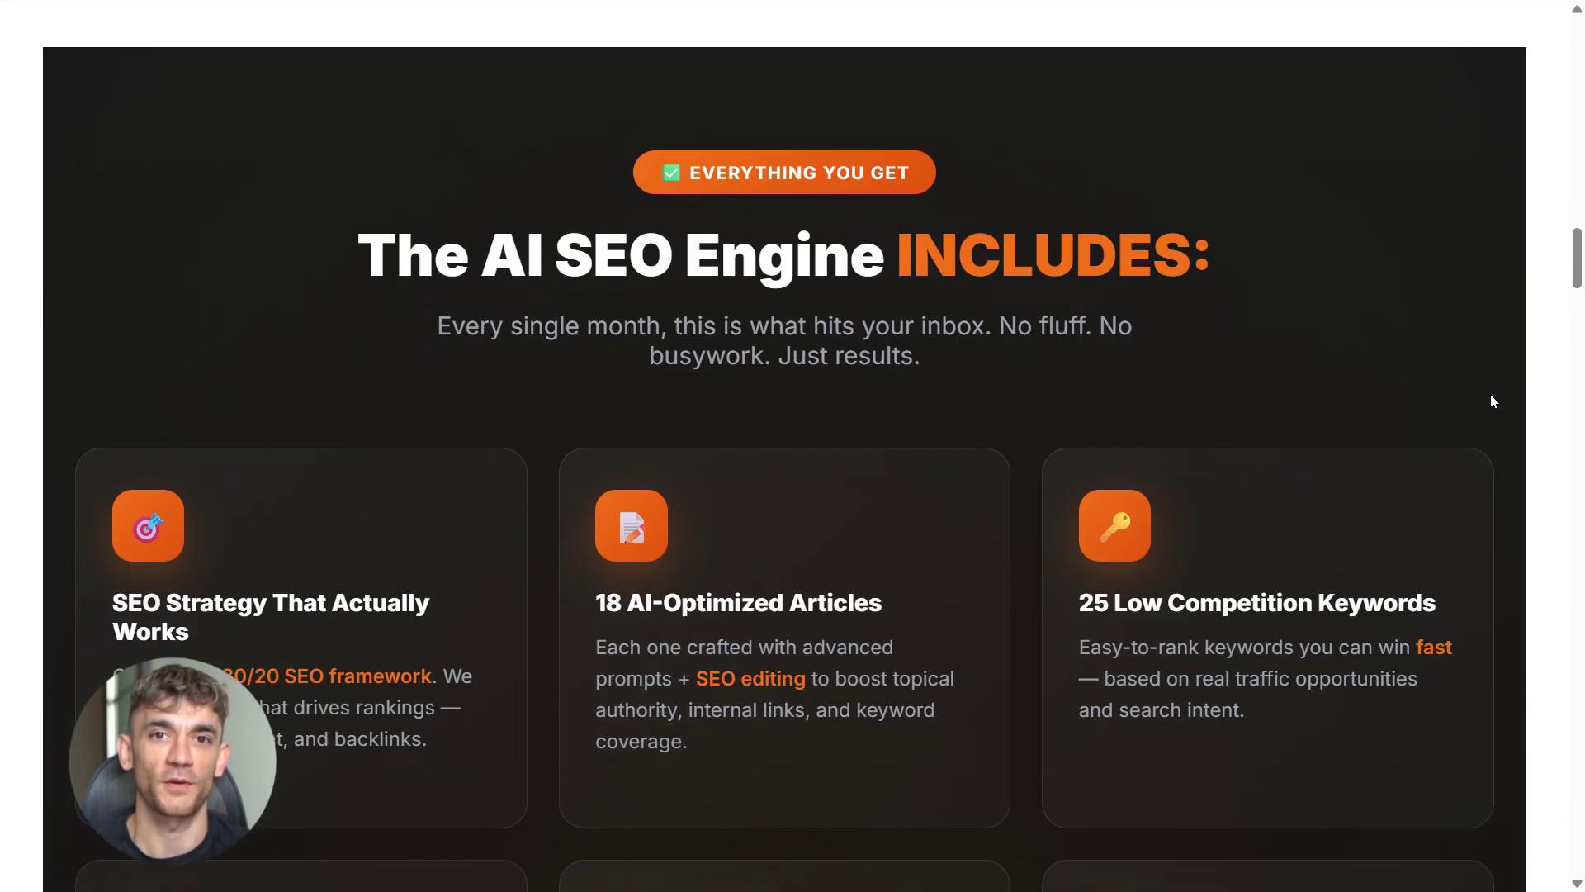
scroll(1555, 427, "down", 3)
scroll(1437, 404, "down", 2)
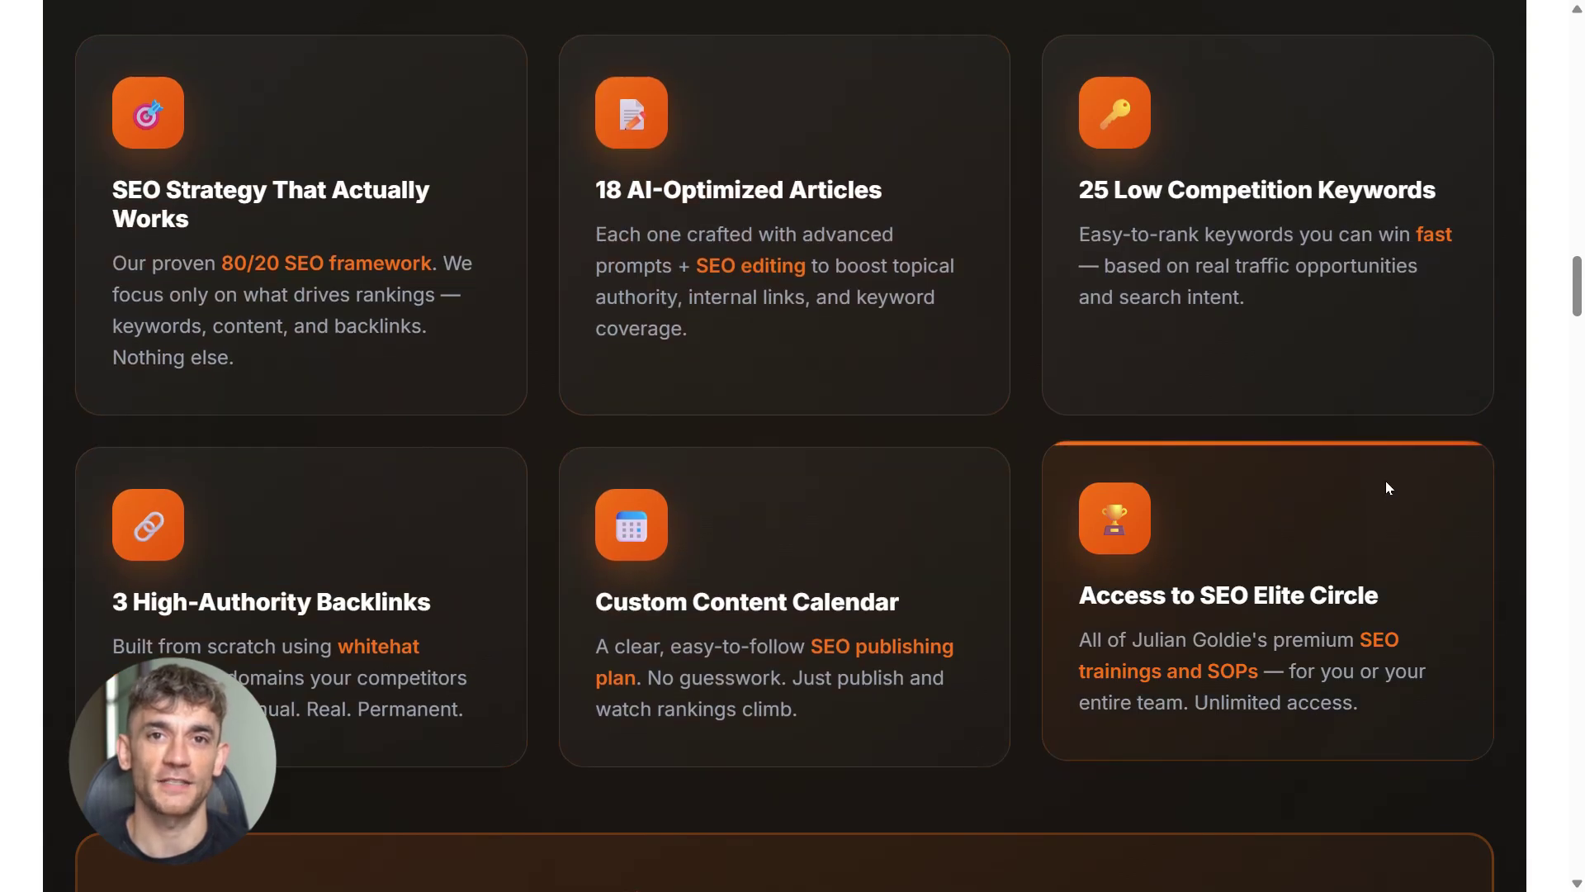
scroll(1534, 421, "down", 5)
scroll(1534, 421, "down", 4)
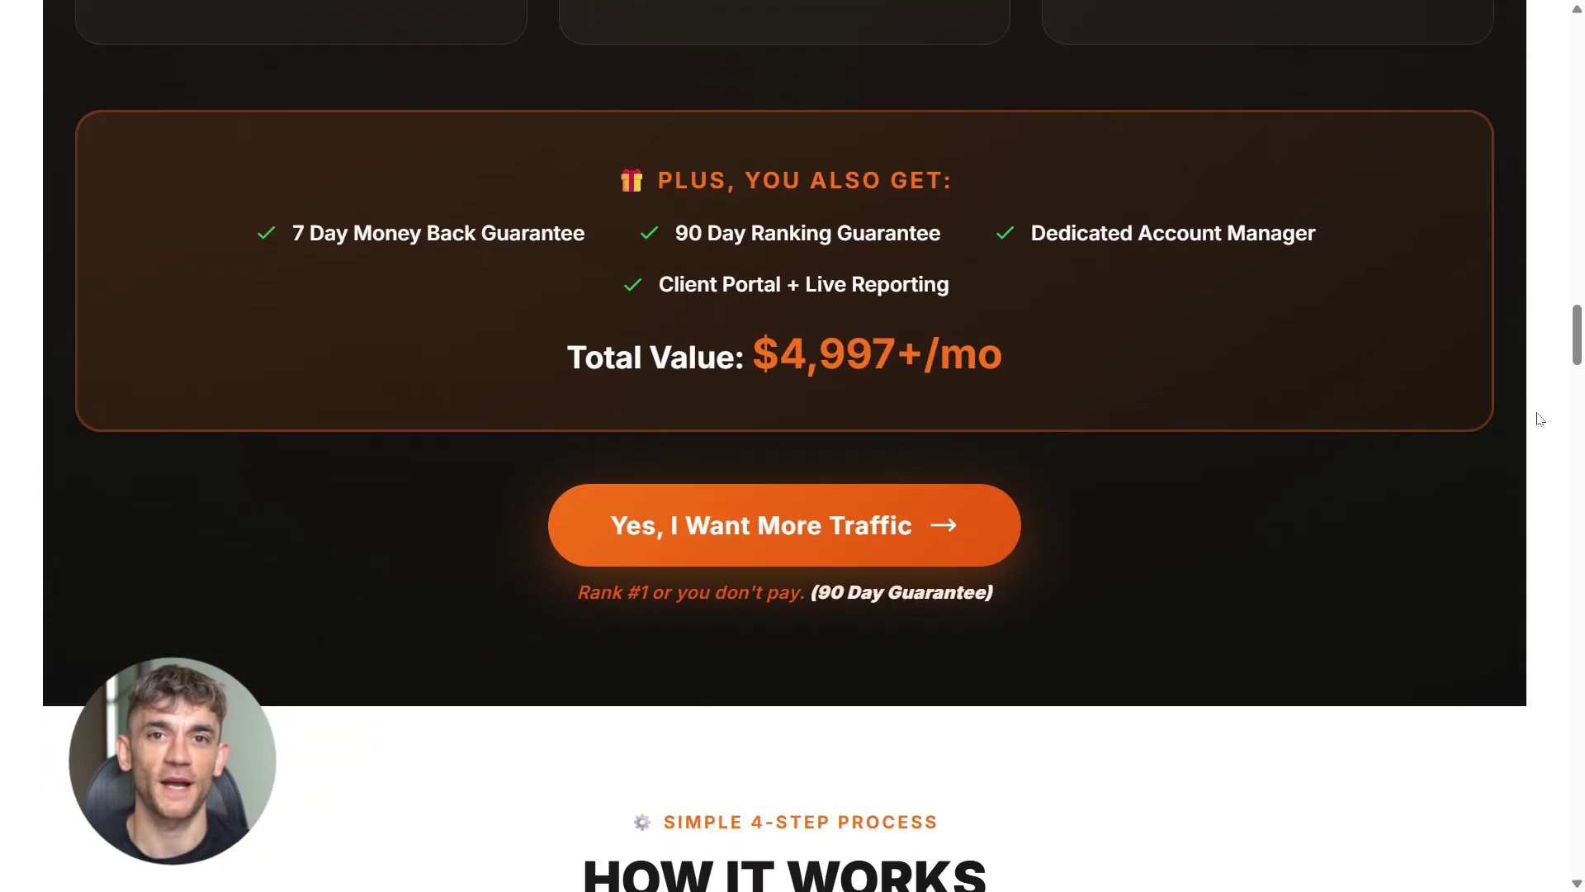
scroll(1536, 423, "down", 3)
scroll(1534, 423, "down", 2)
scroll(1533, 423, "down", 3)
scroll(1533, 425, "down", 5)
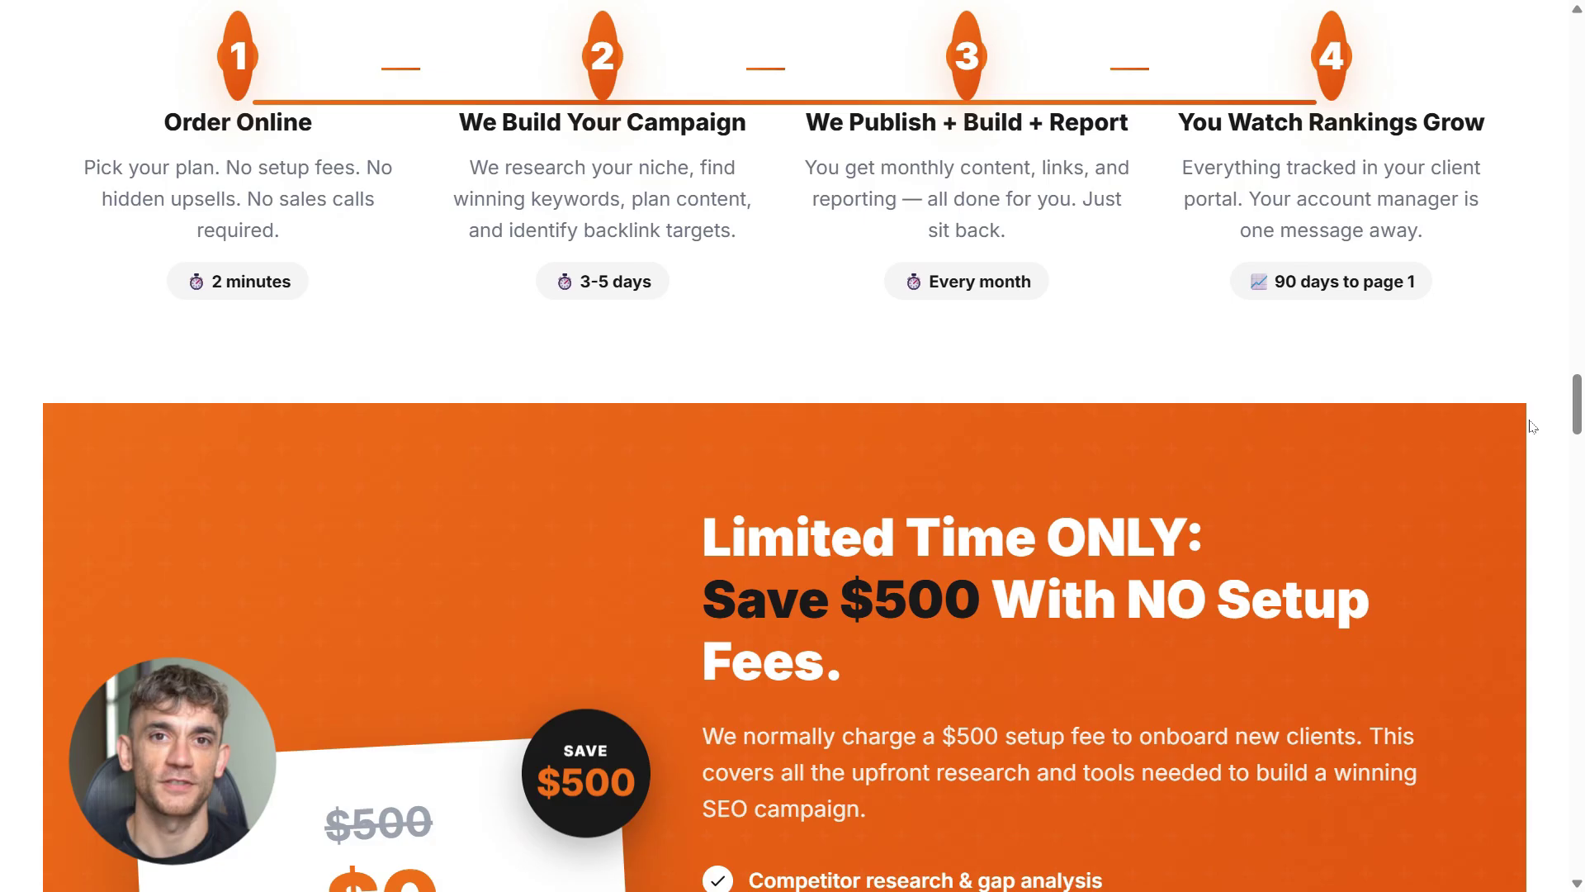
scroll(1532, 429, "down", 2)
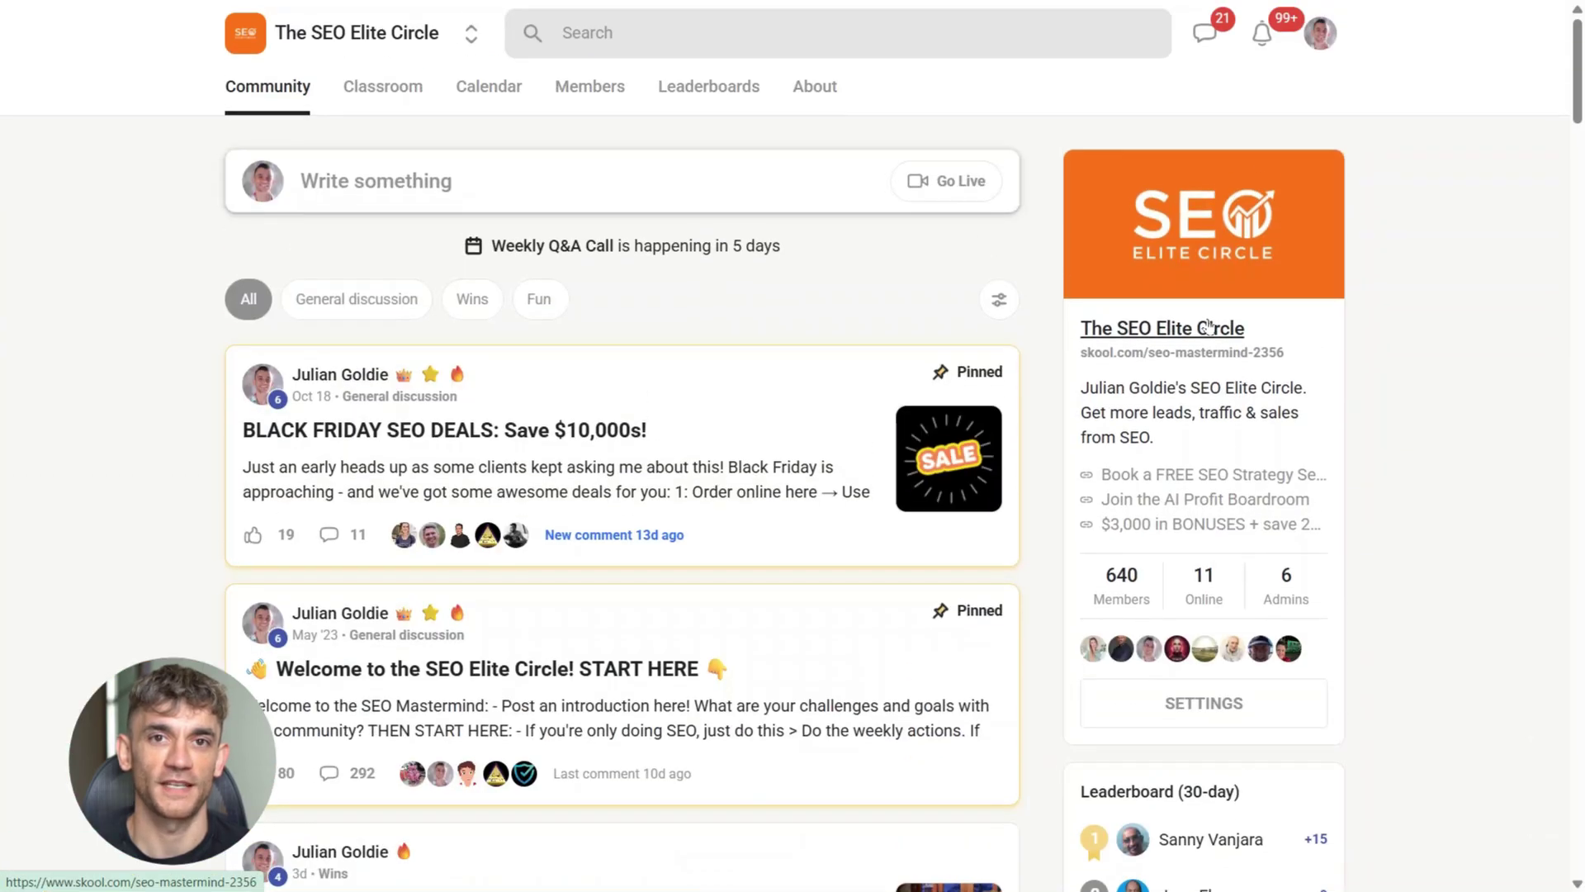
Scroll through The SEO Elite Circle classroom page in Skool.
scroll(887, 445, "down", 5)
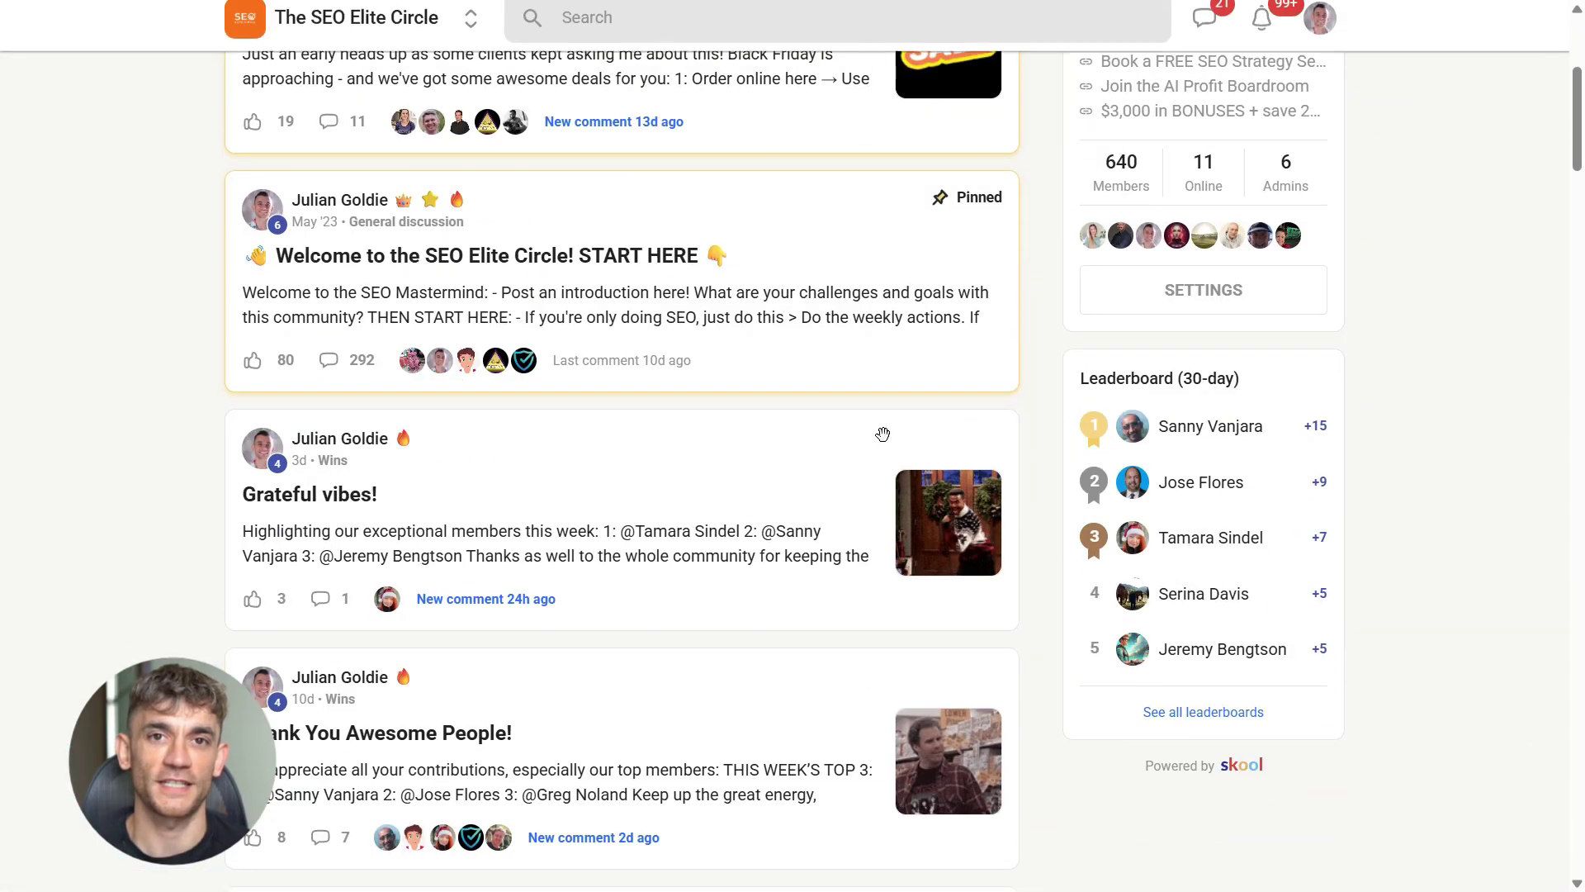
scroll(885, 444, "down", 3)
scroll(884, 445, "down", 1)
scroll(884, 444, "down", 3)
scroll(884, 444, "down", 2)
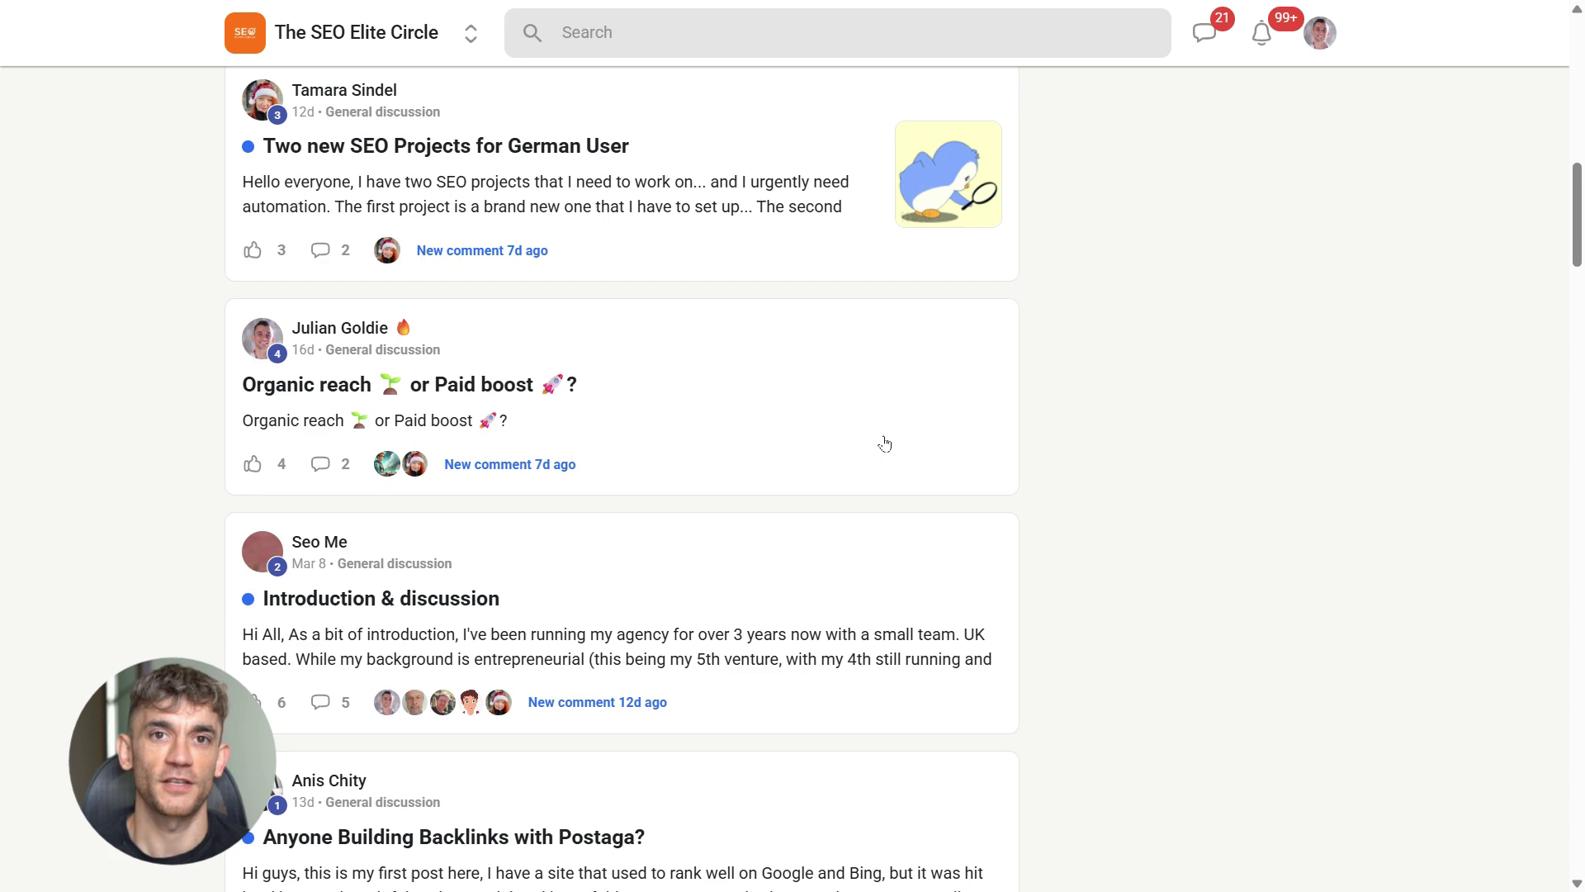
scroll(884, 444, "down", 3)
scroll(884, 444, "up", 10)
scroll(884, 444, "up", 4)
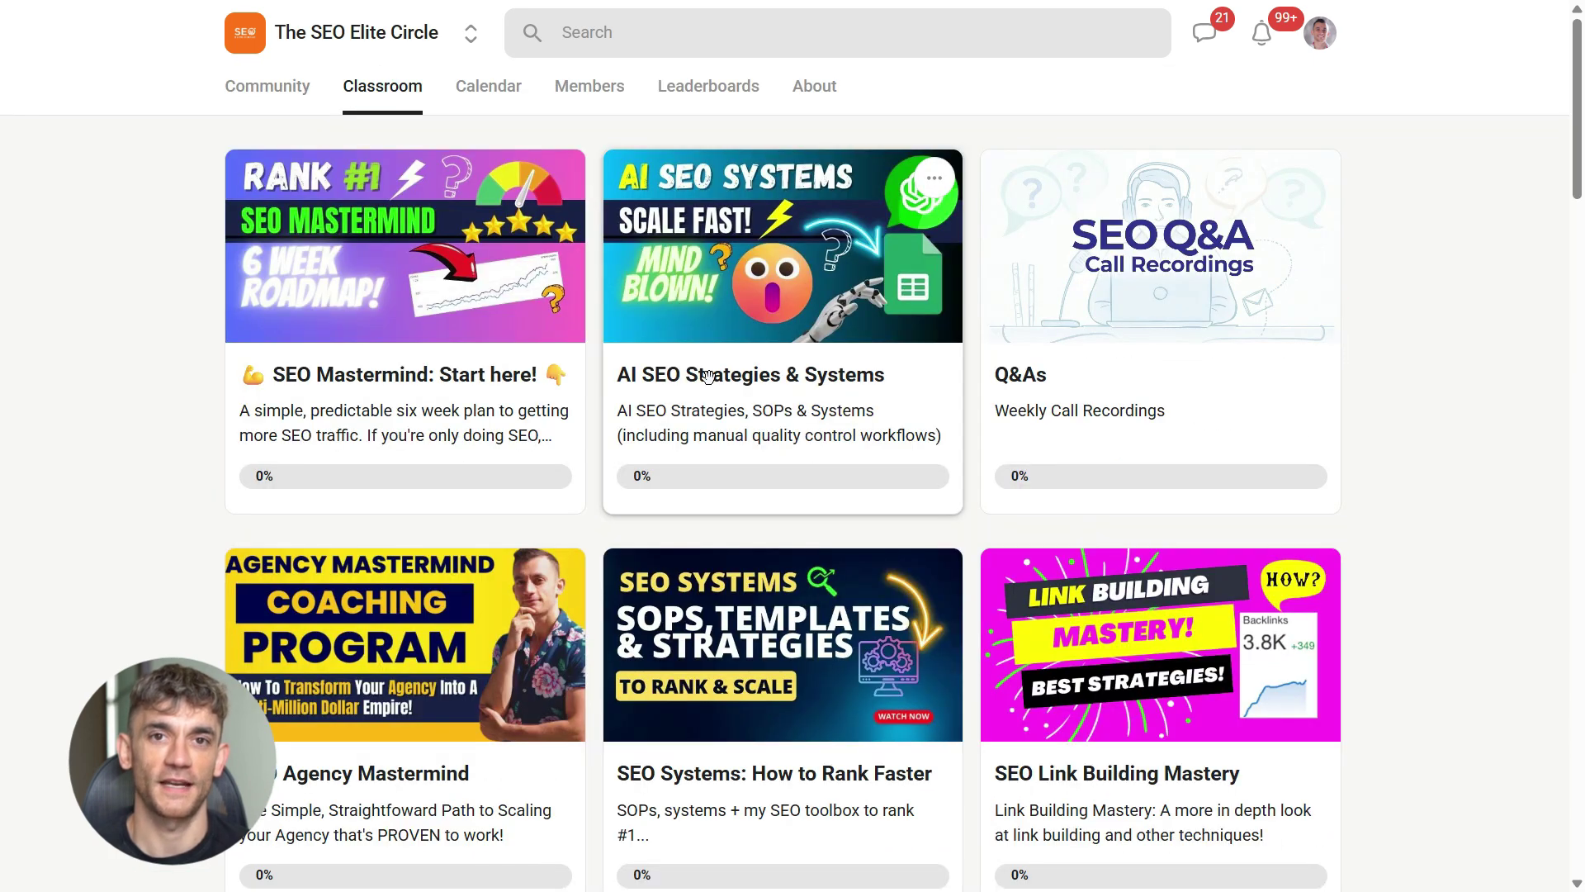
scroll(710, 377, "down", 1)
scroll(710, 377, "down", 3)
scroll(710, 377, "down", 5)
scroll(710, 377, "down", 5)
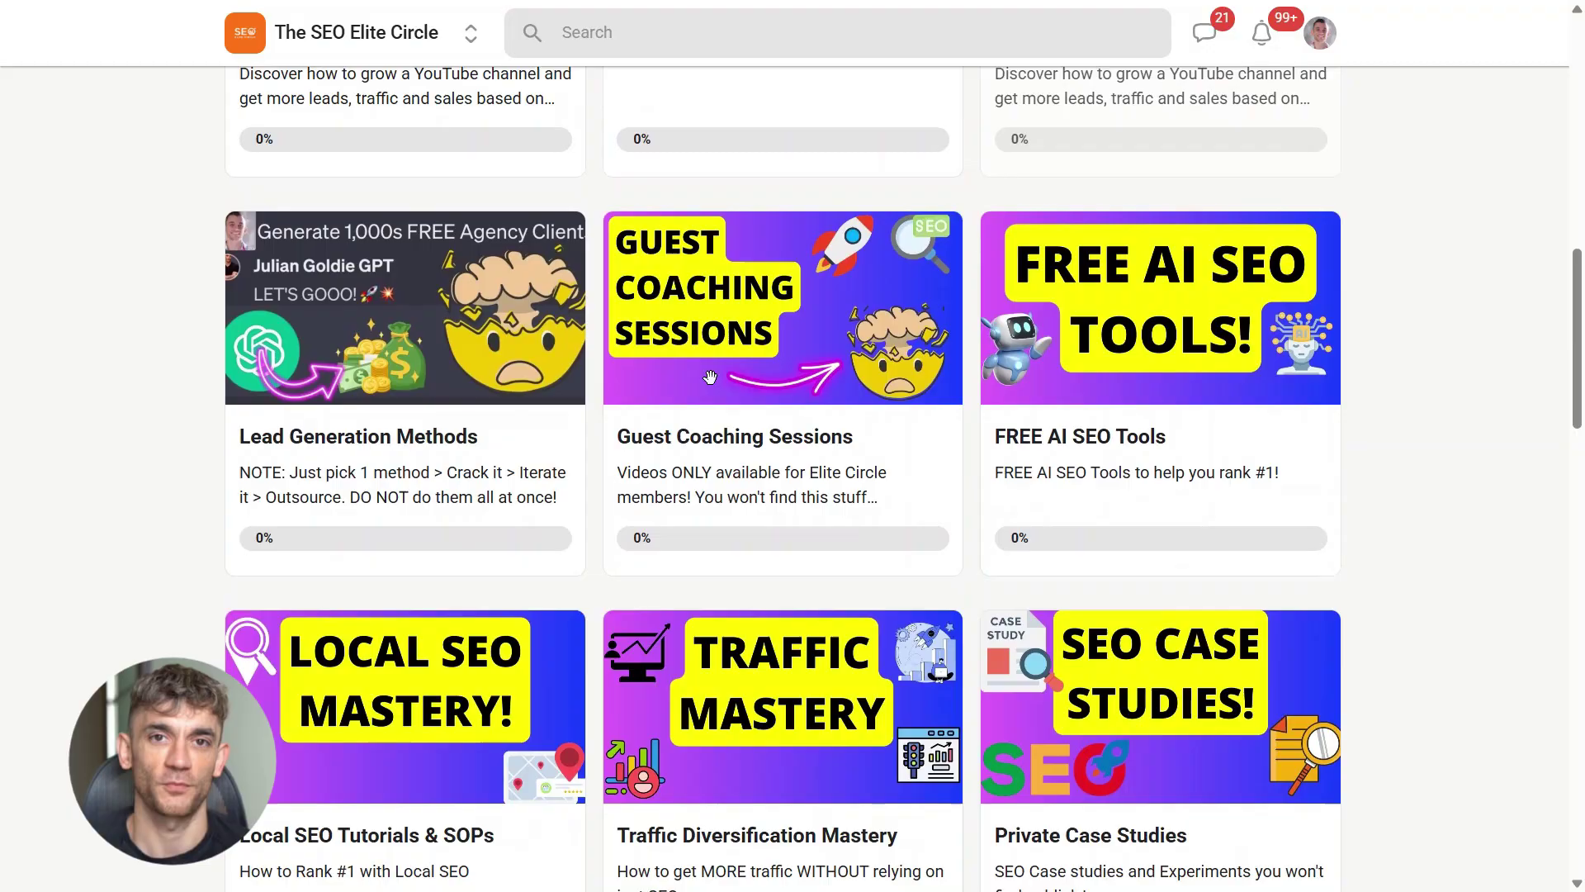
scroll(710, 377, "down", 5)
scroll(709, 377, "down", 4)
scroll(710, 377, "down", 4)
scroll(710, 377, "up", 8)
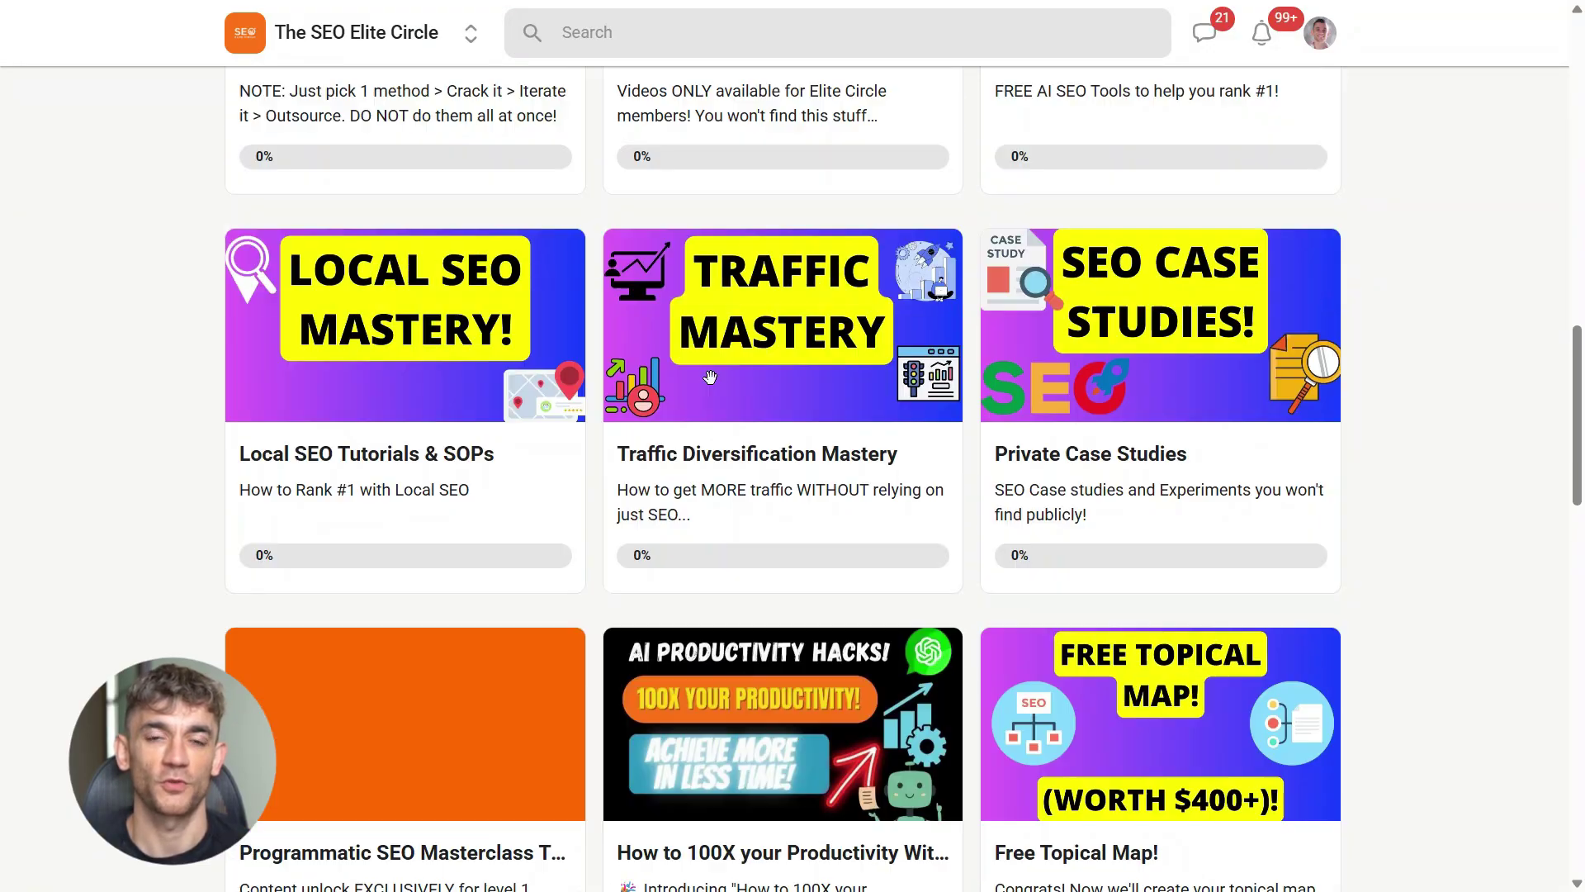
scroll(710, 377, "up", 13)
scroll(710, 377, "up", 6)
scroll(710, 377, "up", 4)
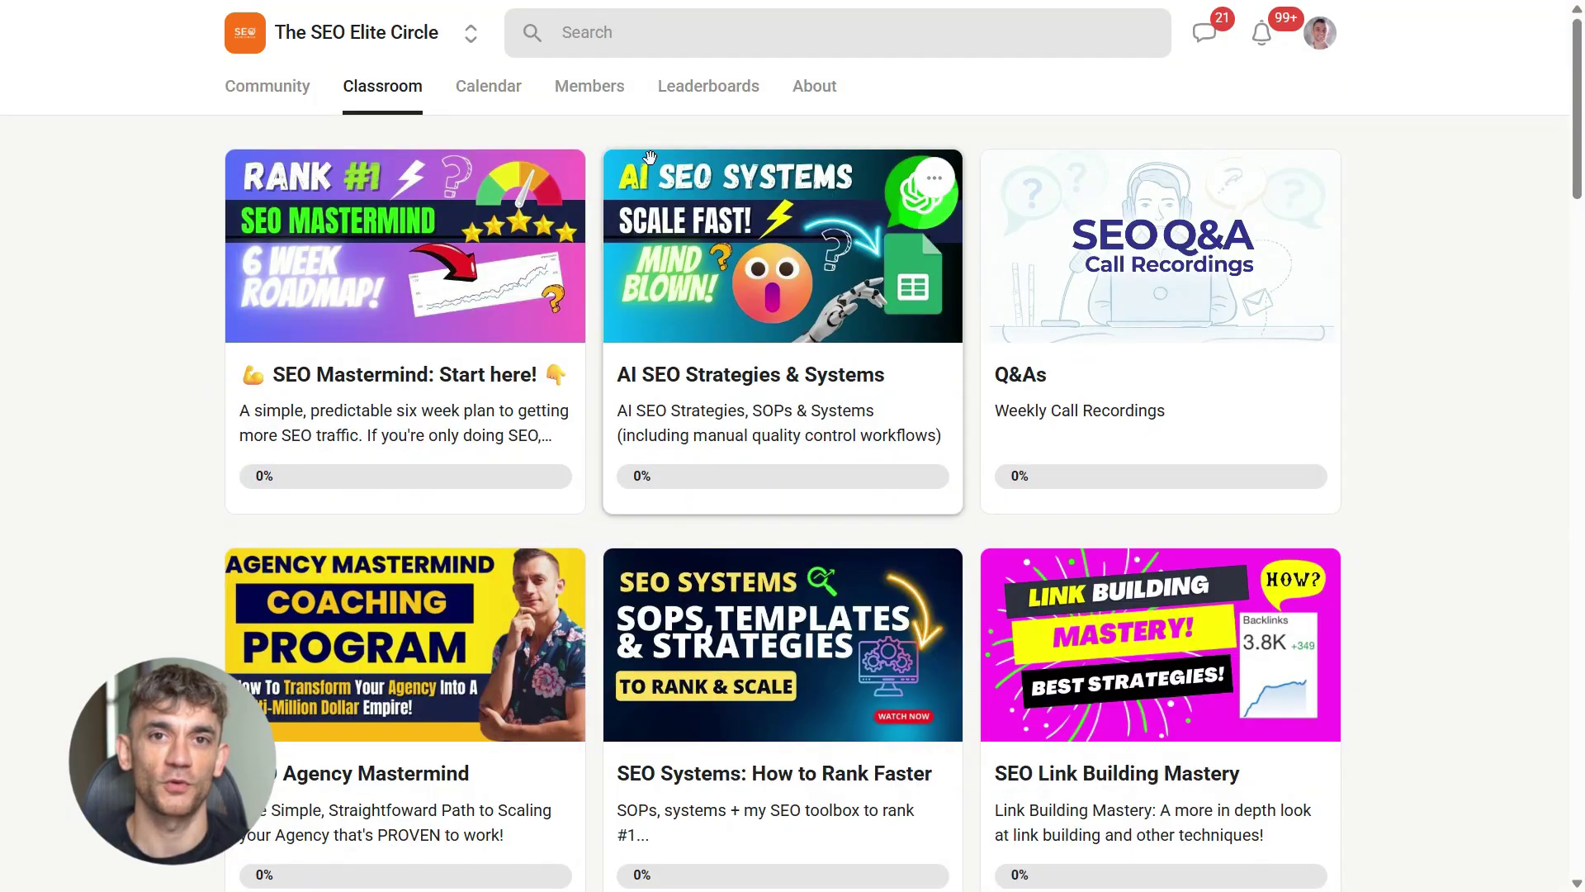
Open the community's About page, show the second gallery image, and read the description.
left_click(800, 88)
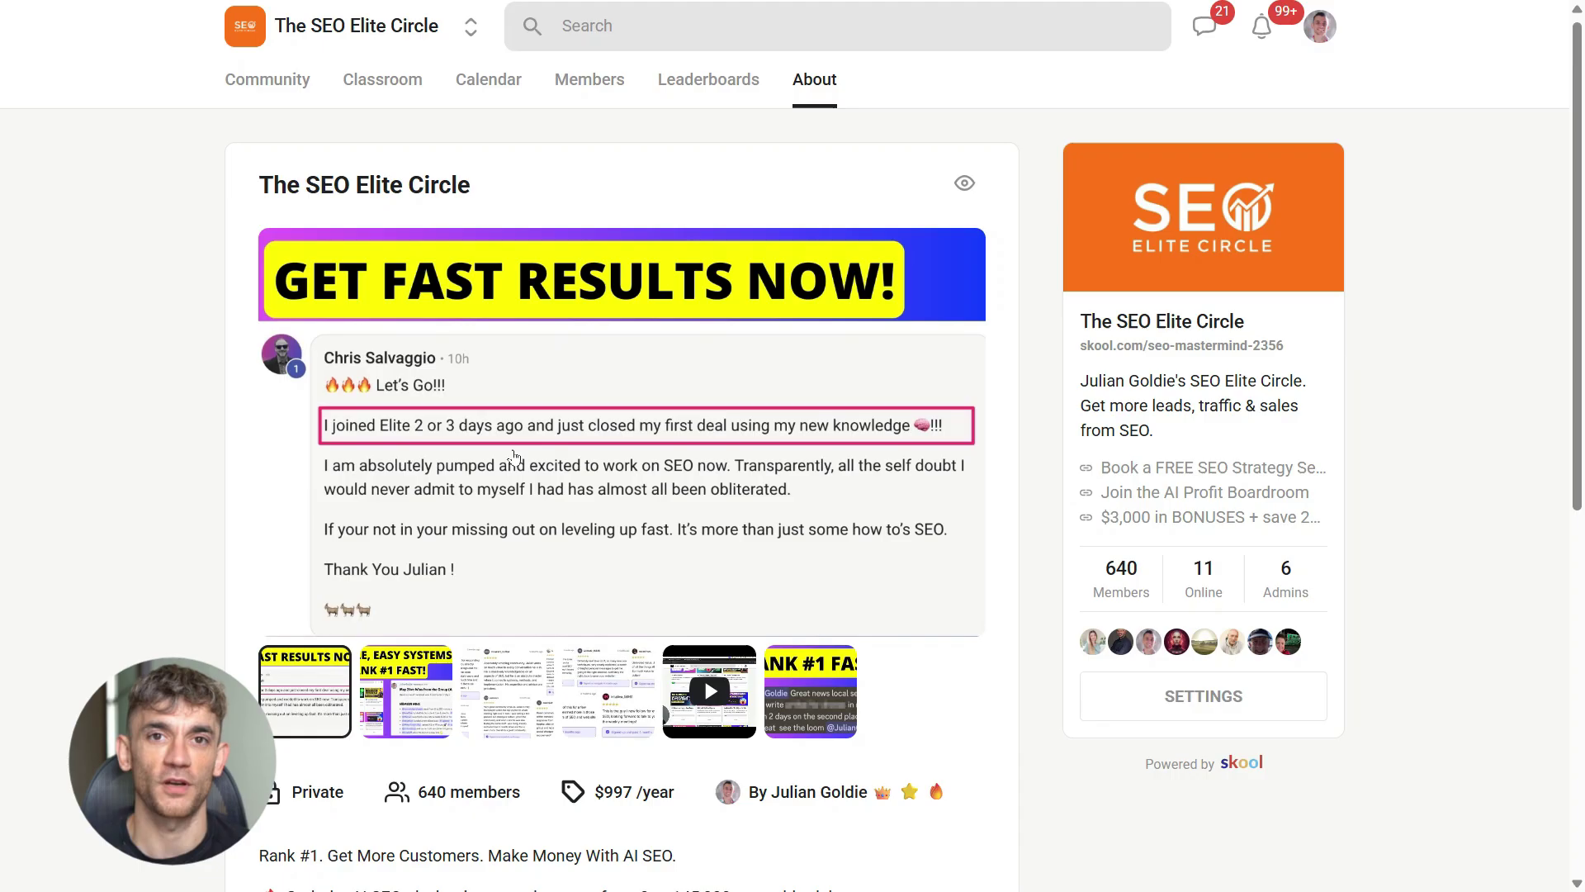
scroll(405, 435, "down", 1)
scroll(405, 435, "down", 1)
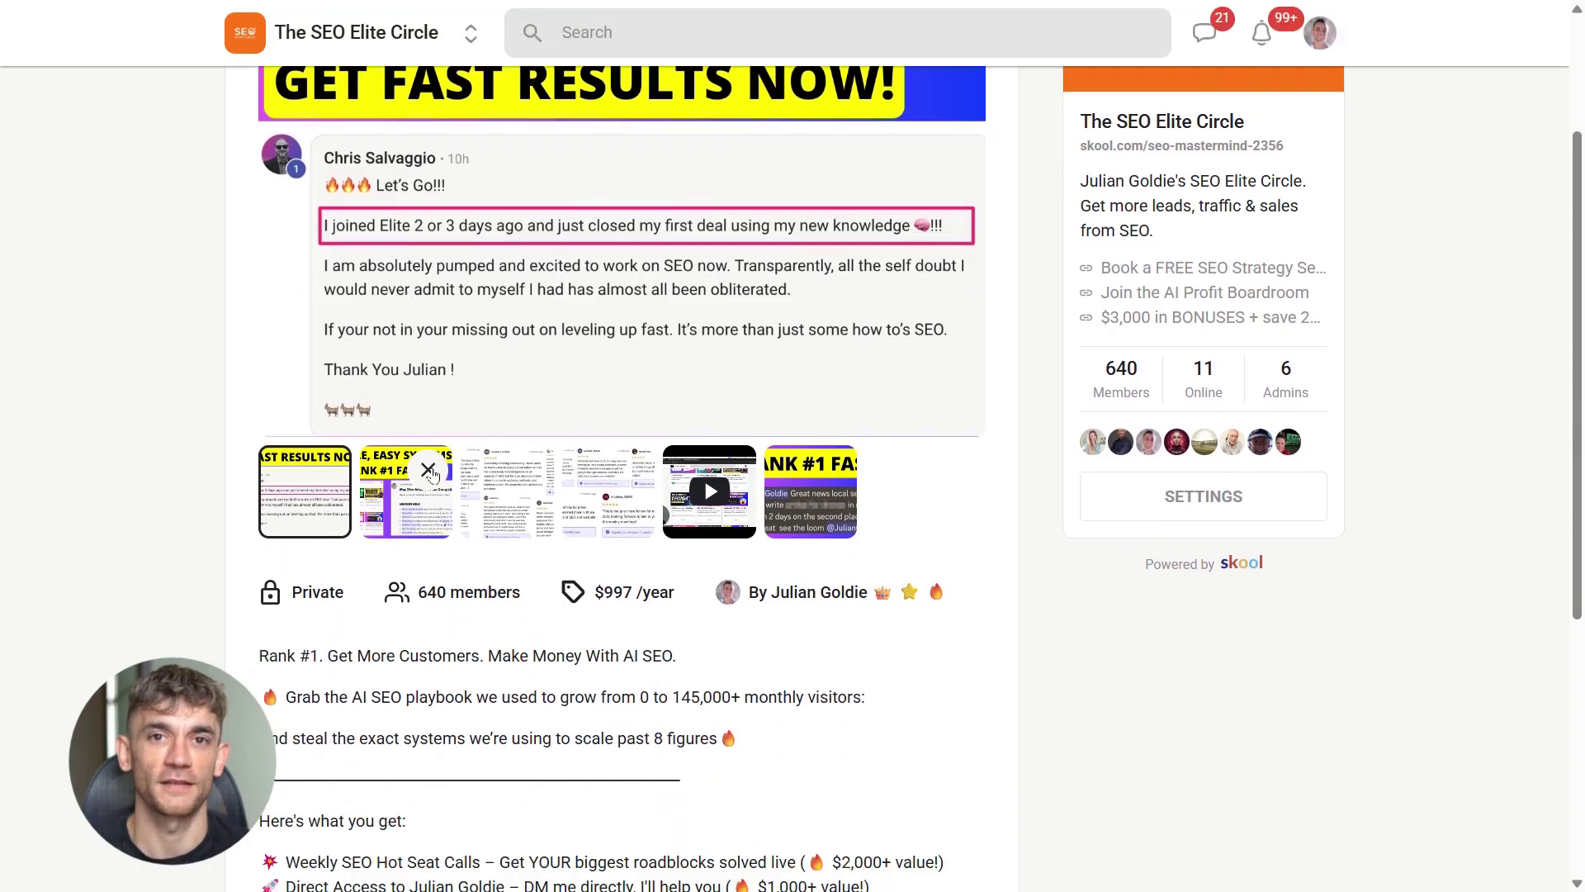
left_click(402, 520)
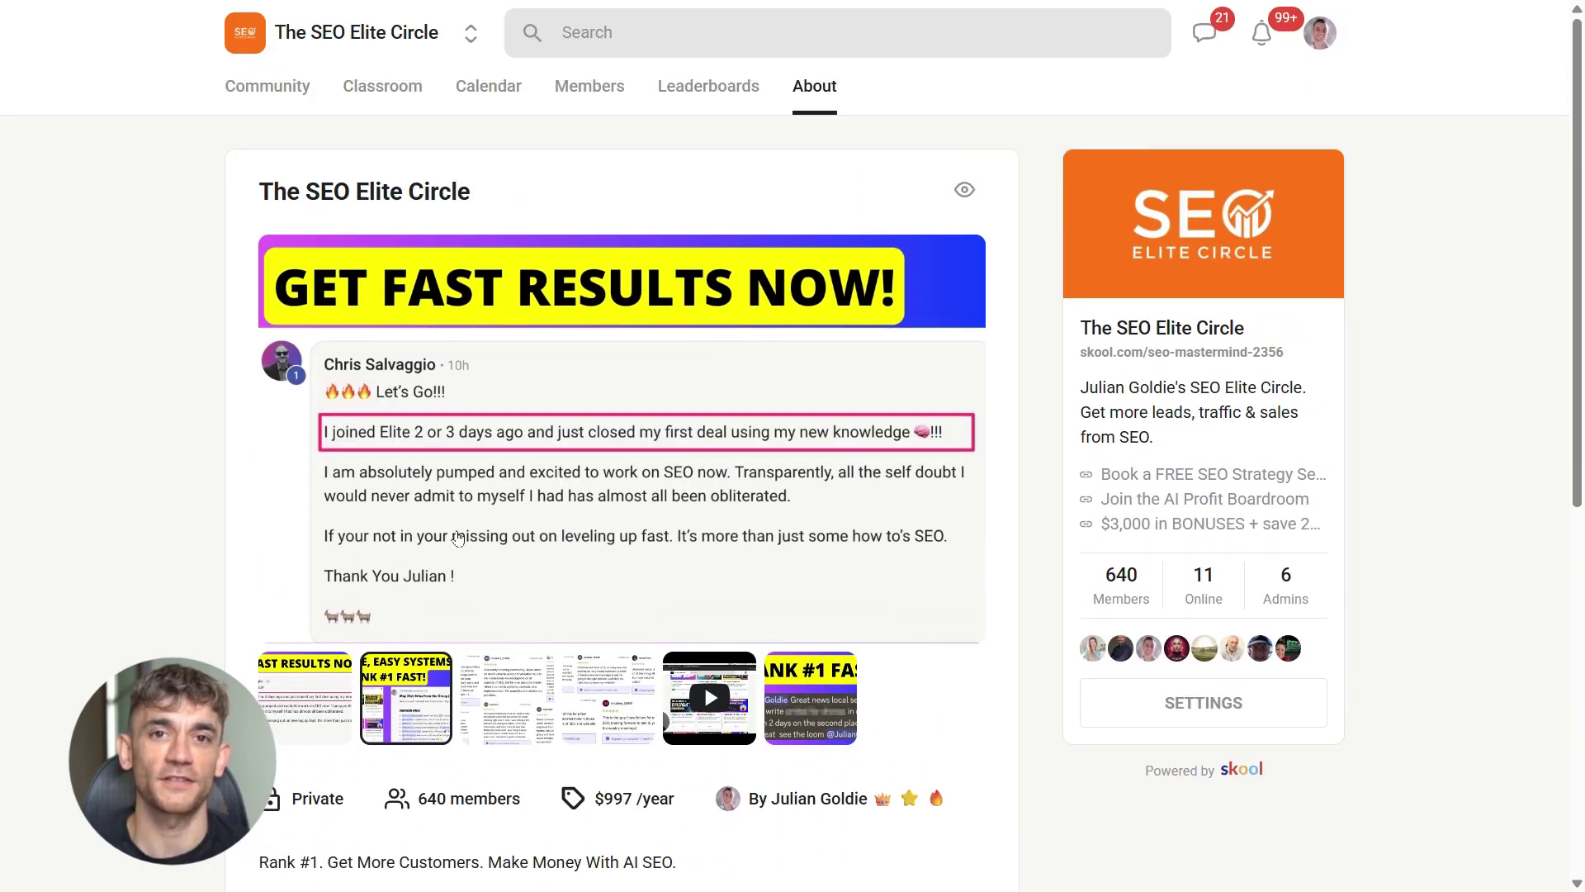
scroll(528, 578, "down", 1)
scroll(503, 537, "down", 1)
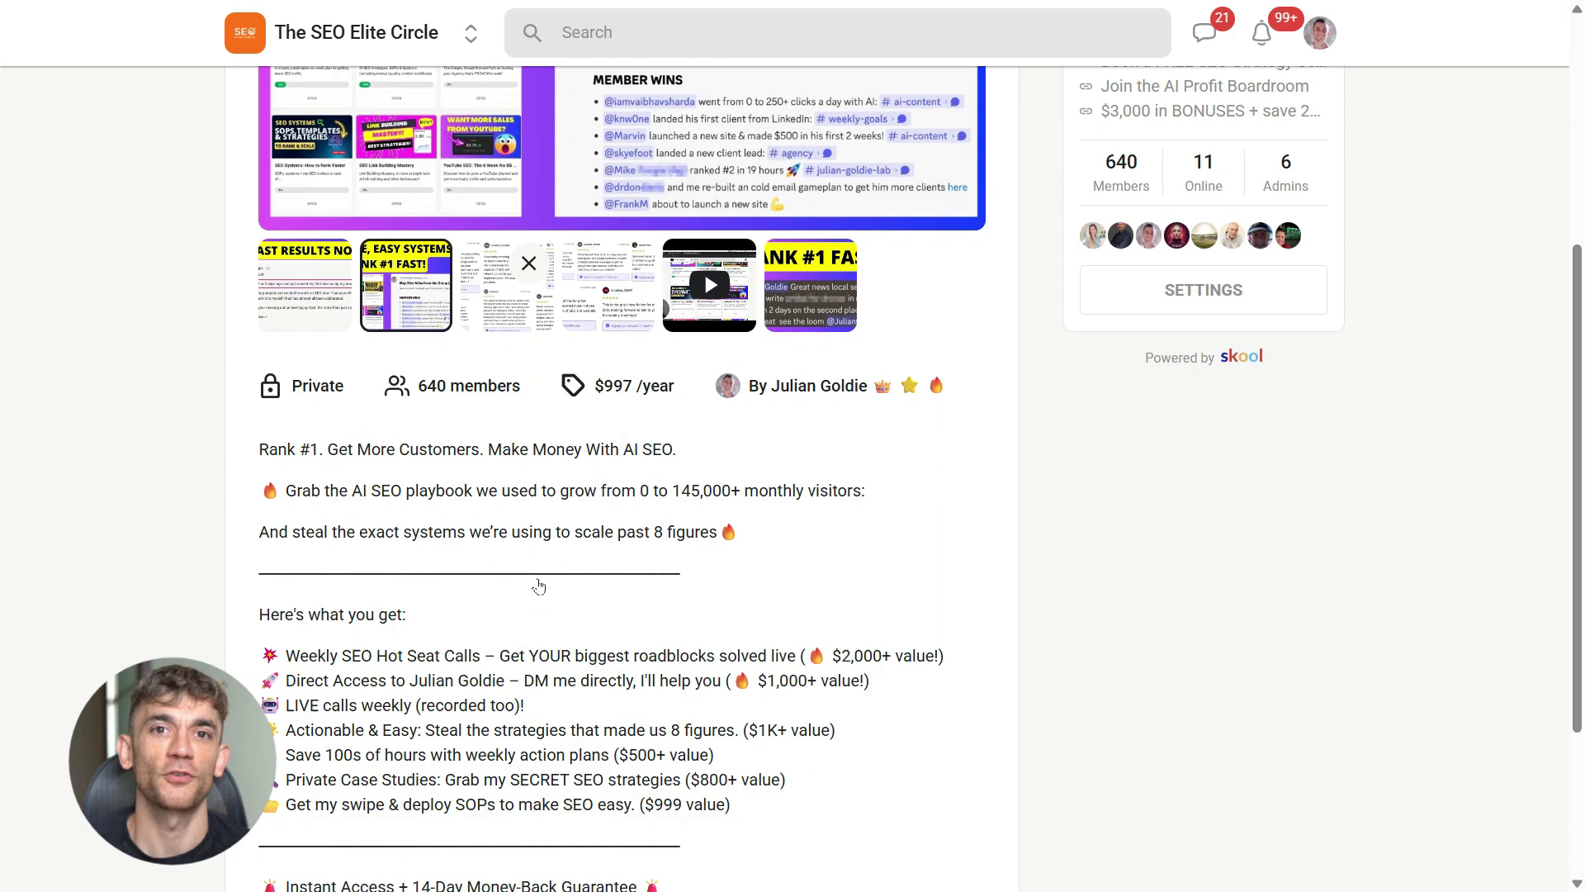
scroll(471, 489, "down", 3)
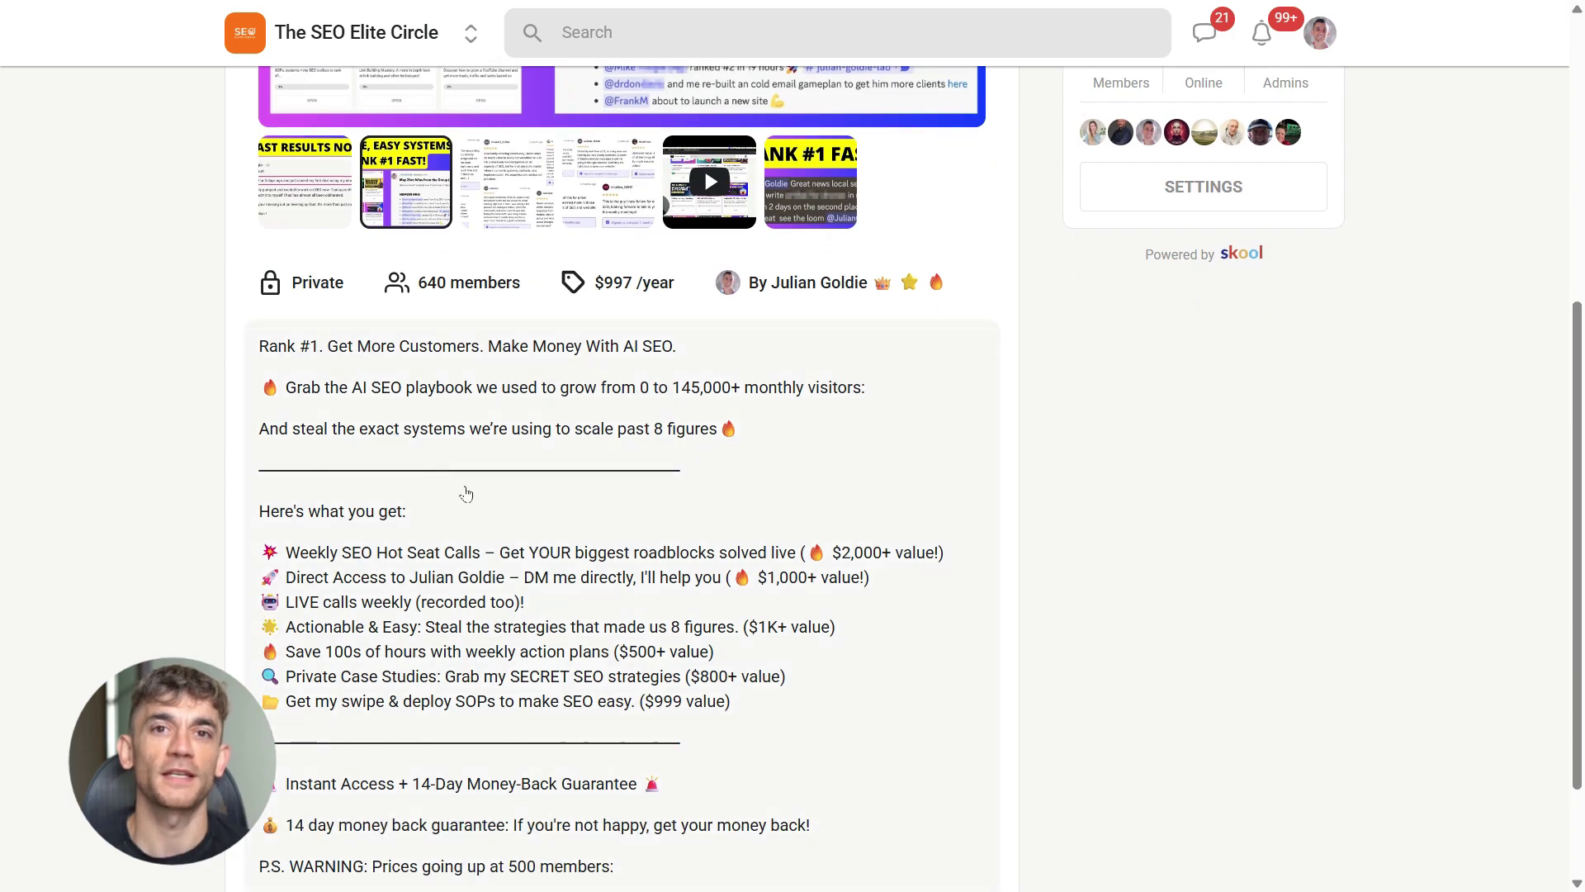
scroll(467, 493, "down", 2)
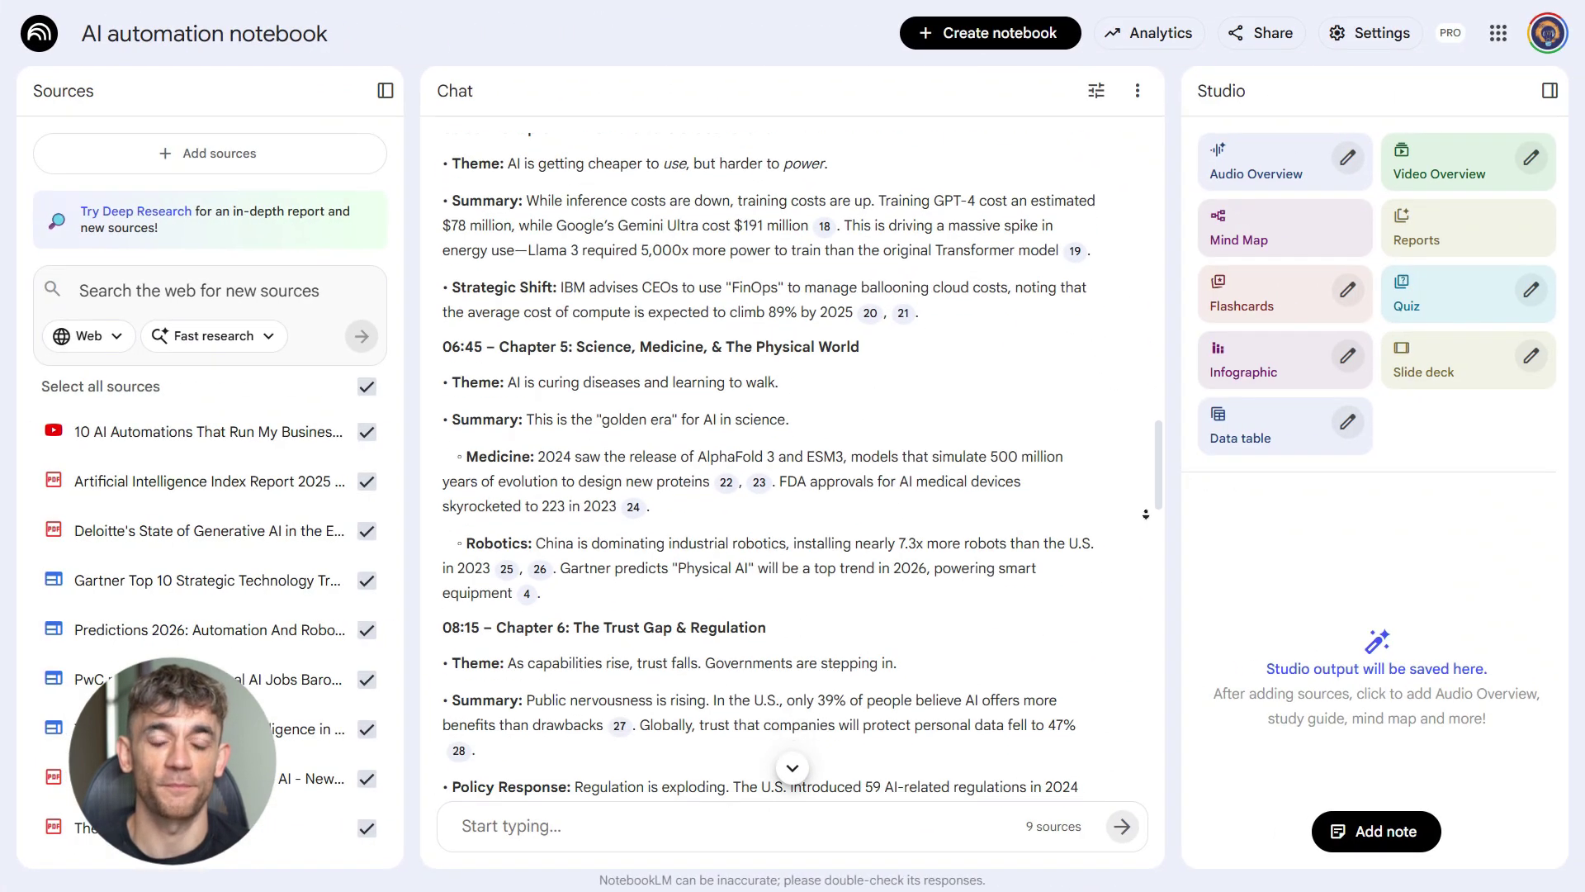
Paste the keyword-optimized video script and blog post prompt, removing its stray leading space.
scroll(1146, 513, "down", 1)
scroll(1145, 514, "down", 2)
scroll(1145, 514, "down", 2)
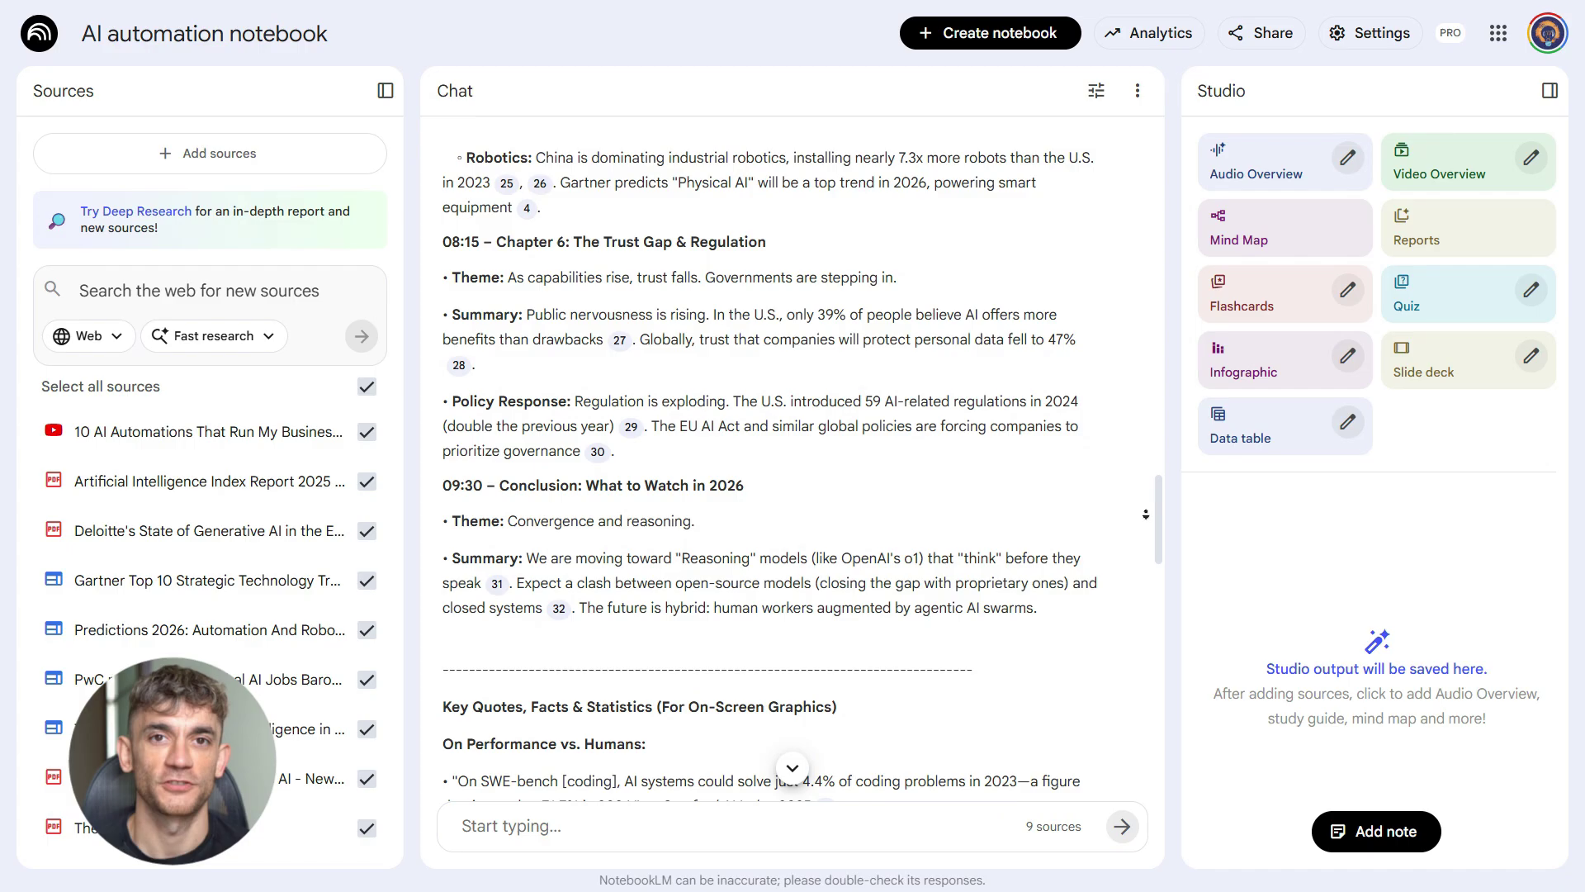
scroll(1146, 514, "down", 1)
scroll(1146, 513, "down", 1)
scroll(1146, 513, "down", 2)
scroll(1145, 514, "down", 1)
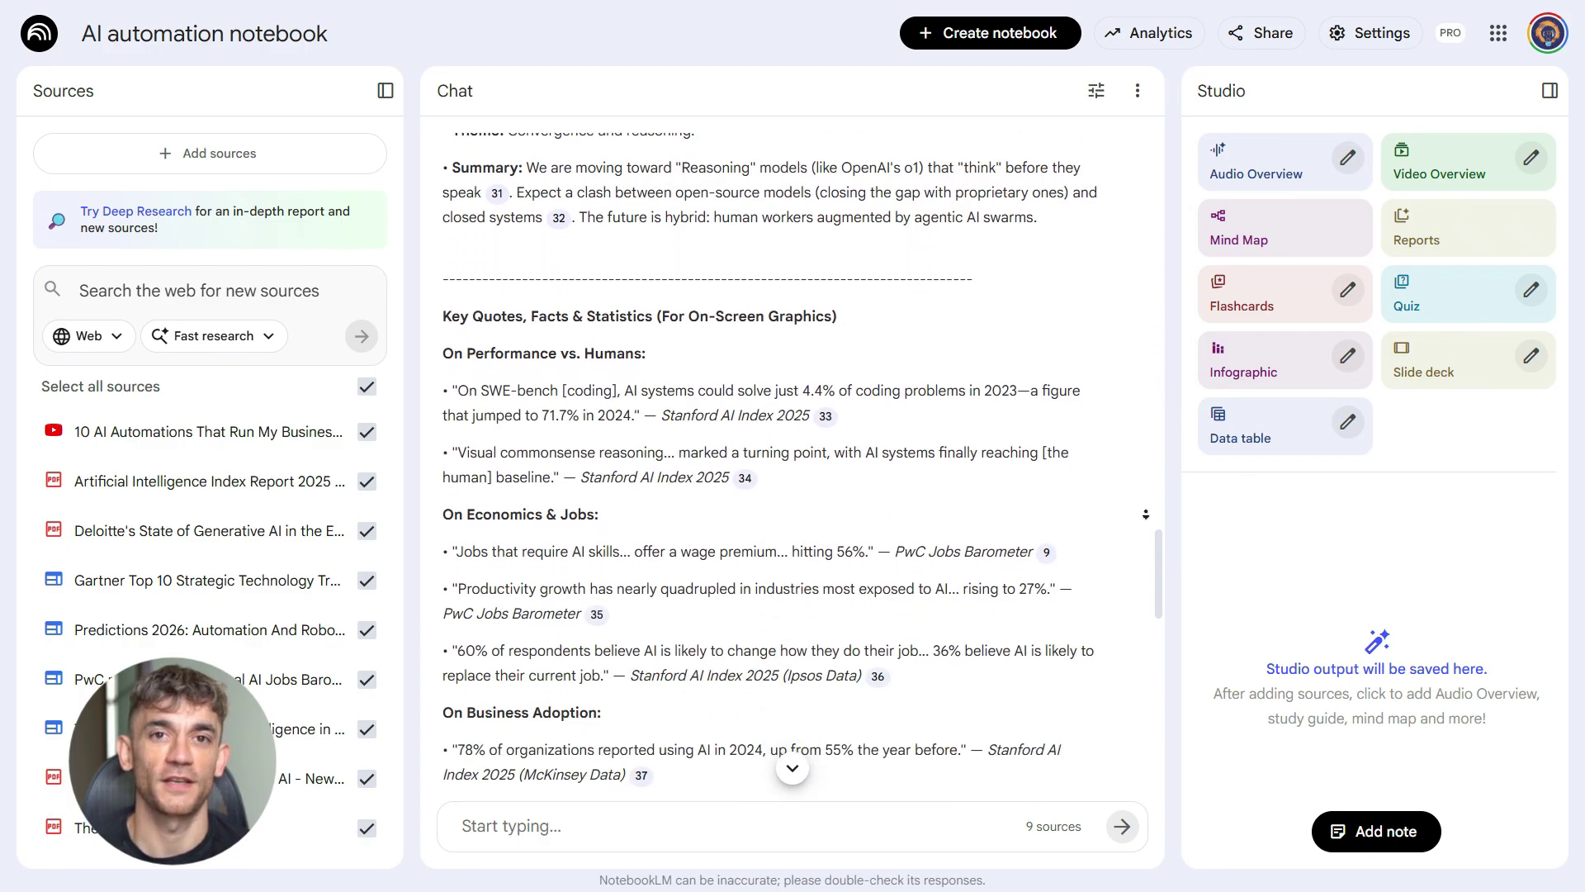
scroll(1146, 514, "down", 1)
scroll(1146, 513, "down", 1)
scroll(1146, 513, "down", 1)
scroll(1146, 514, "down", 1)
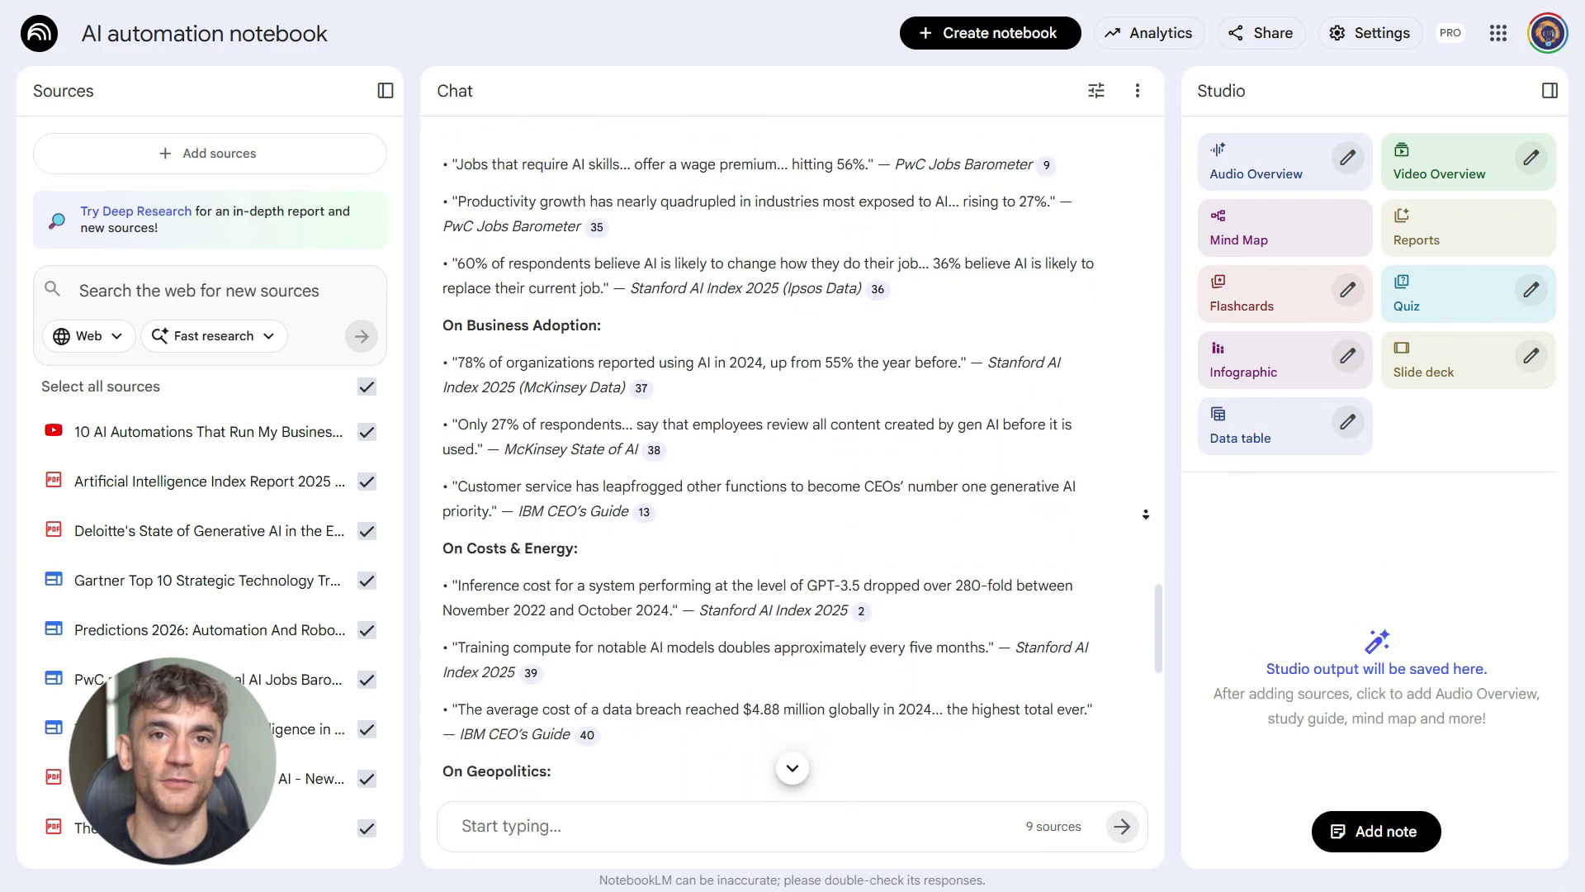
scroll(1145, 513, "down", 1)
scroll(1146, 513, "down", 1)
scroll(1146, 514, "down", 2)
type("Create a Video script and a blog post draft  with keyword optimization for AI automation business growth and semantic variants.")
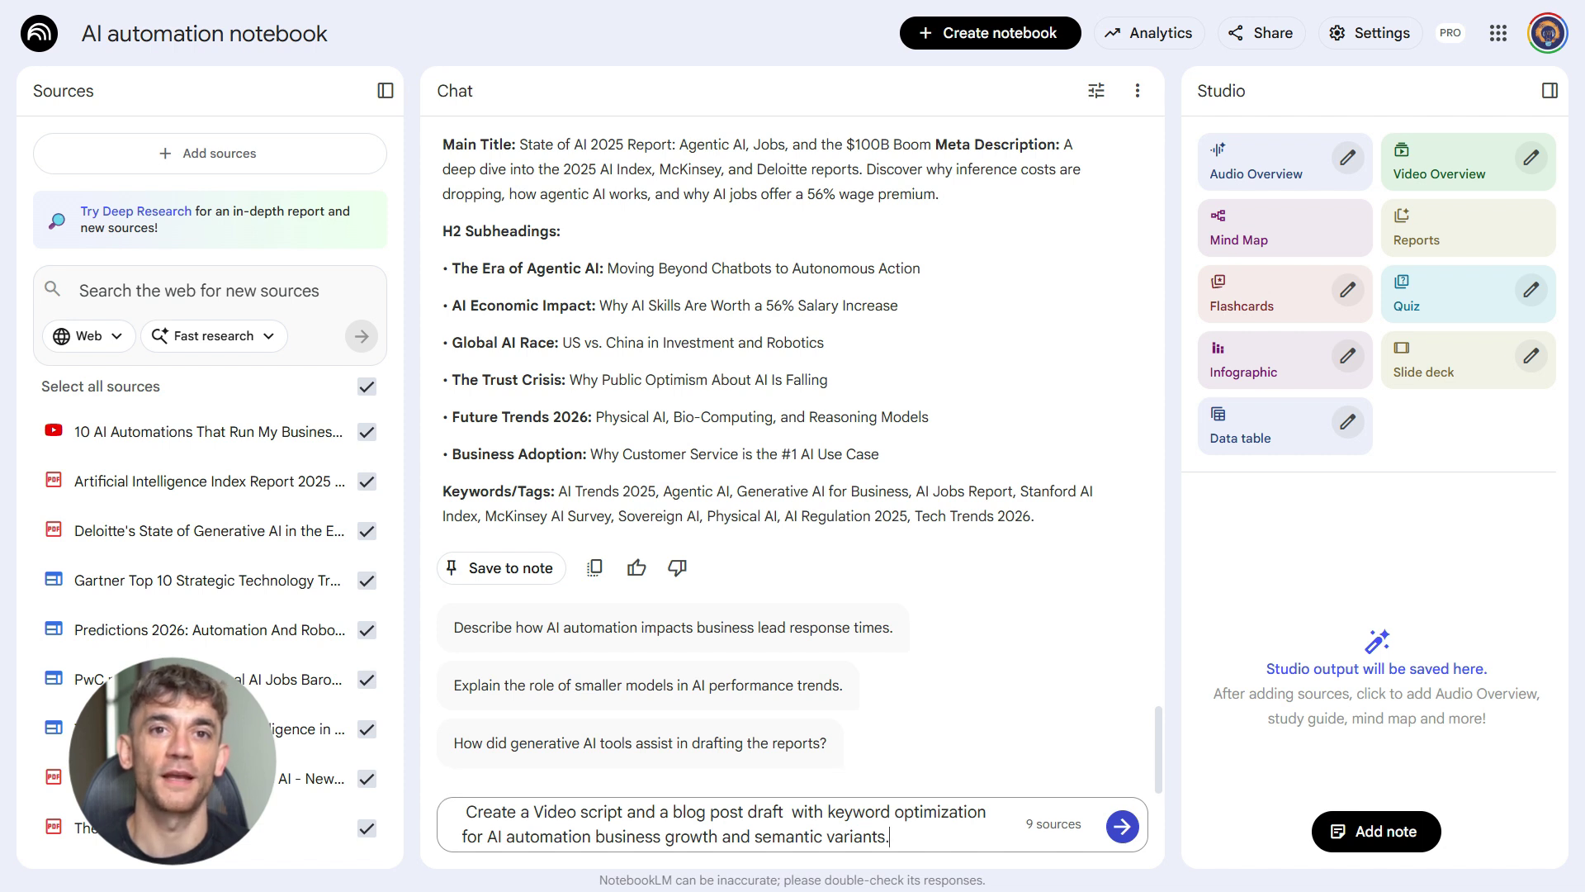
key("Delete")
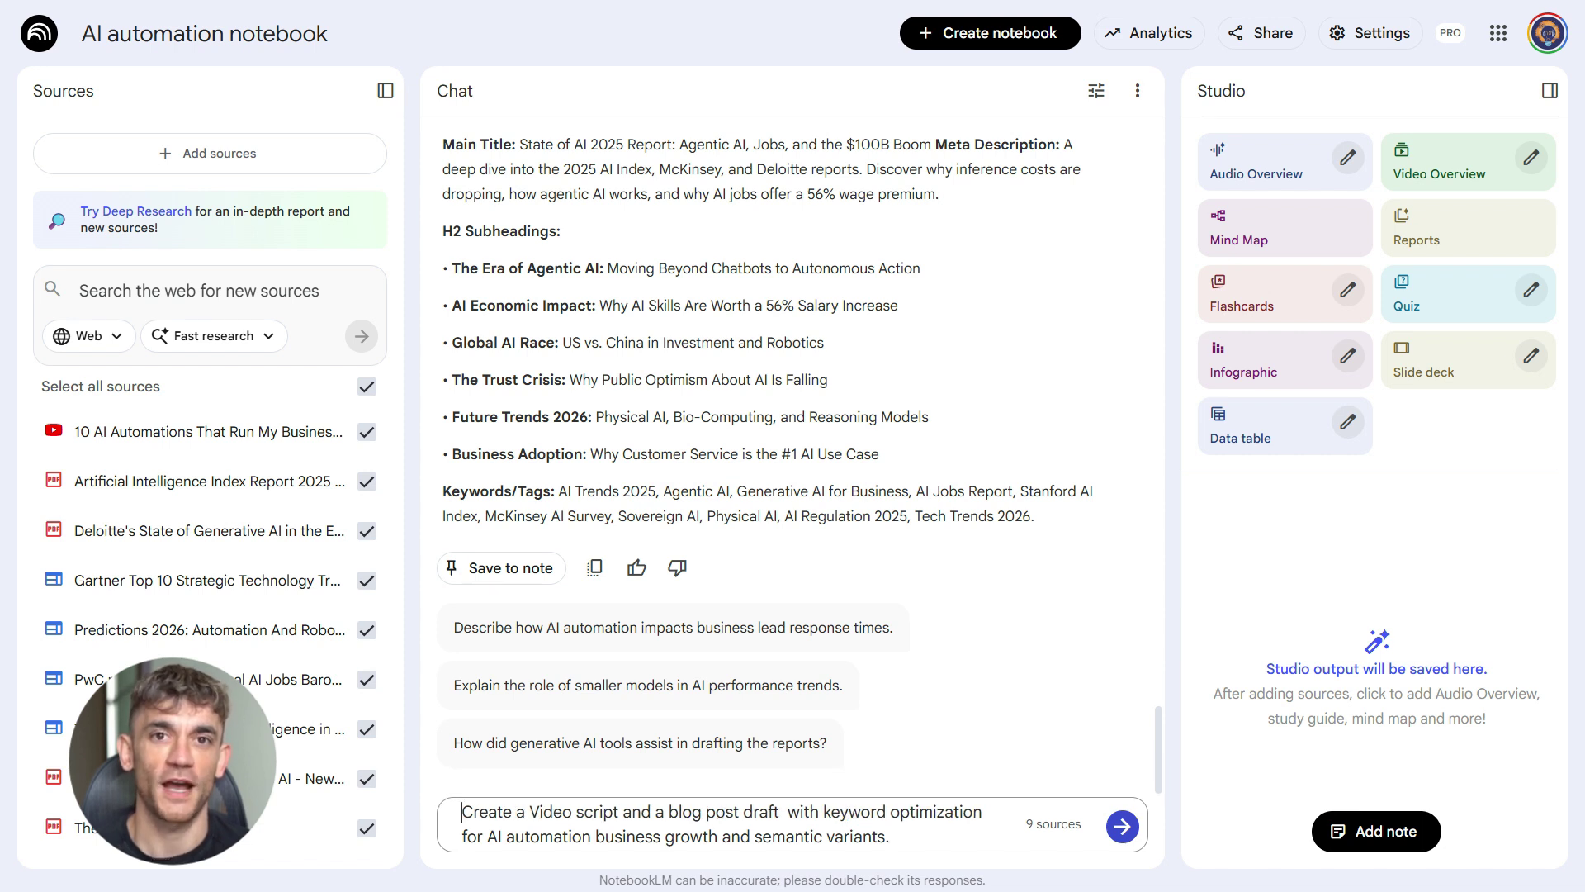
Send the video script and blog post request, start the keyword data table, and read the reply.
left_click(1120, 826)
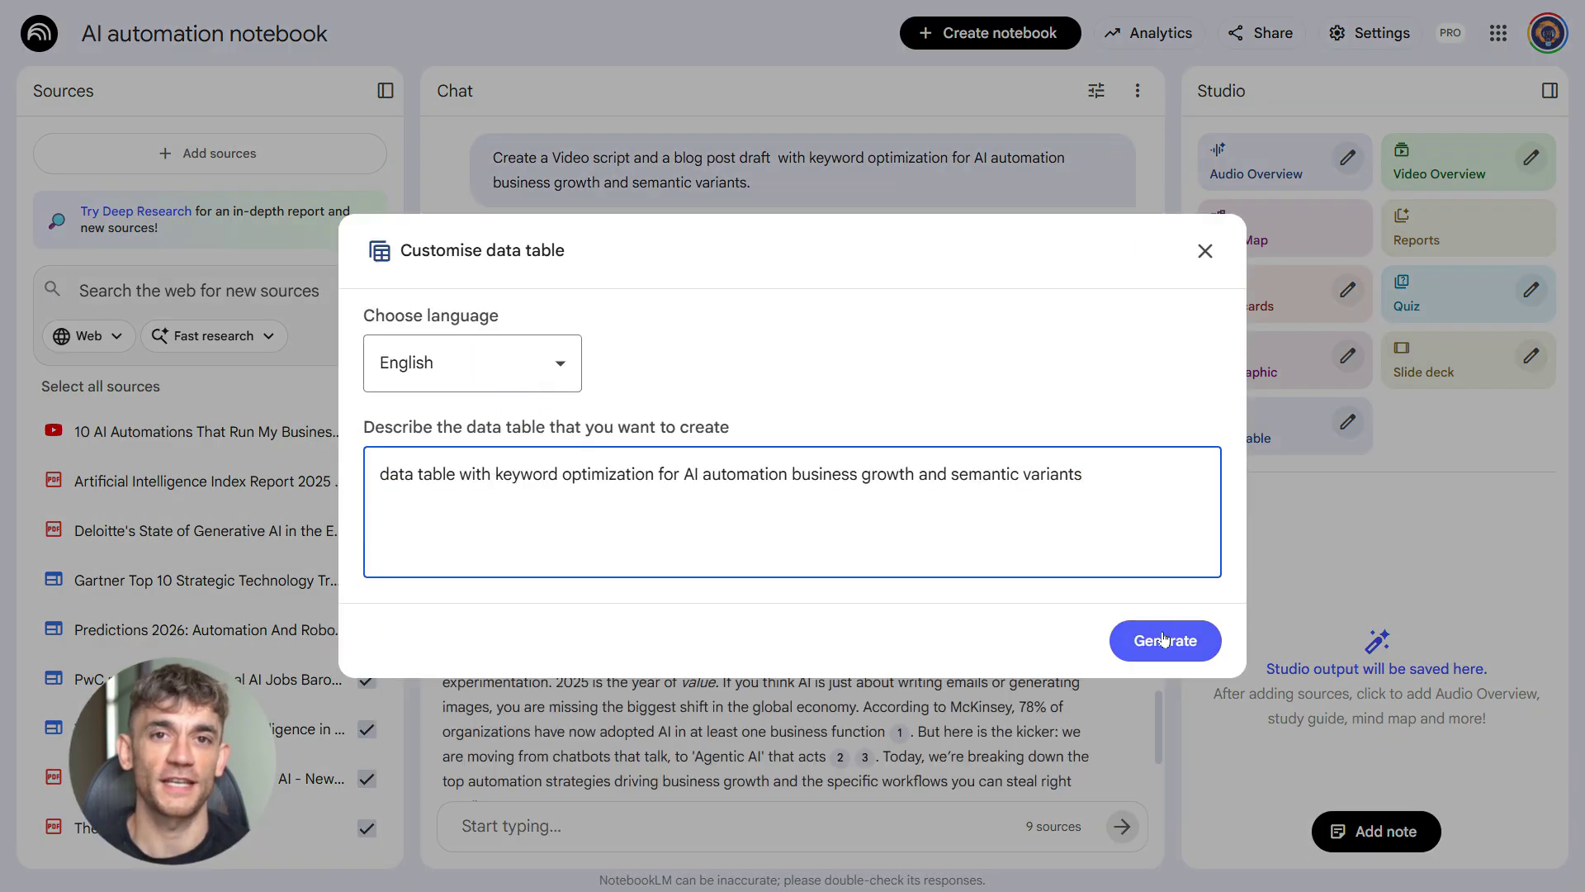
left_click(1163, 640)
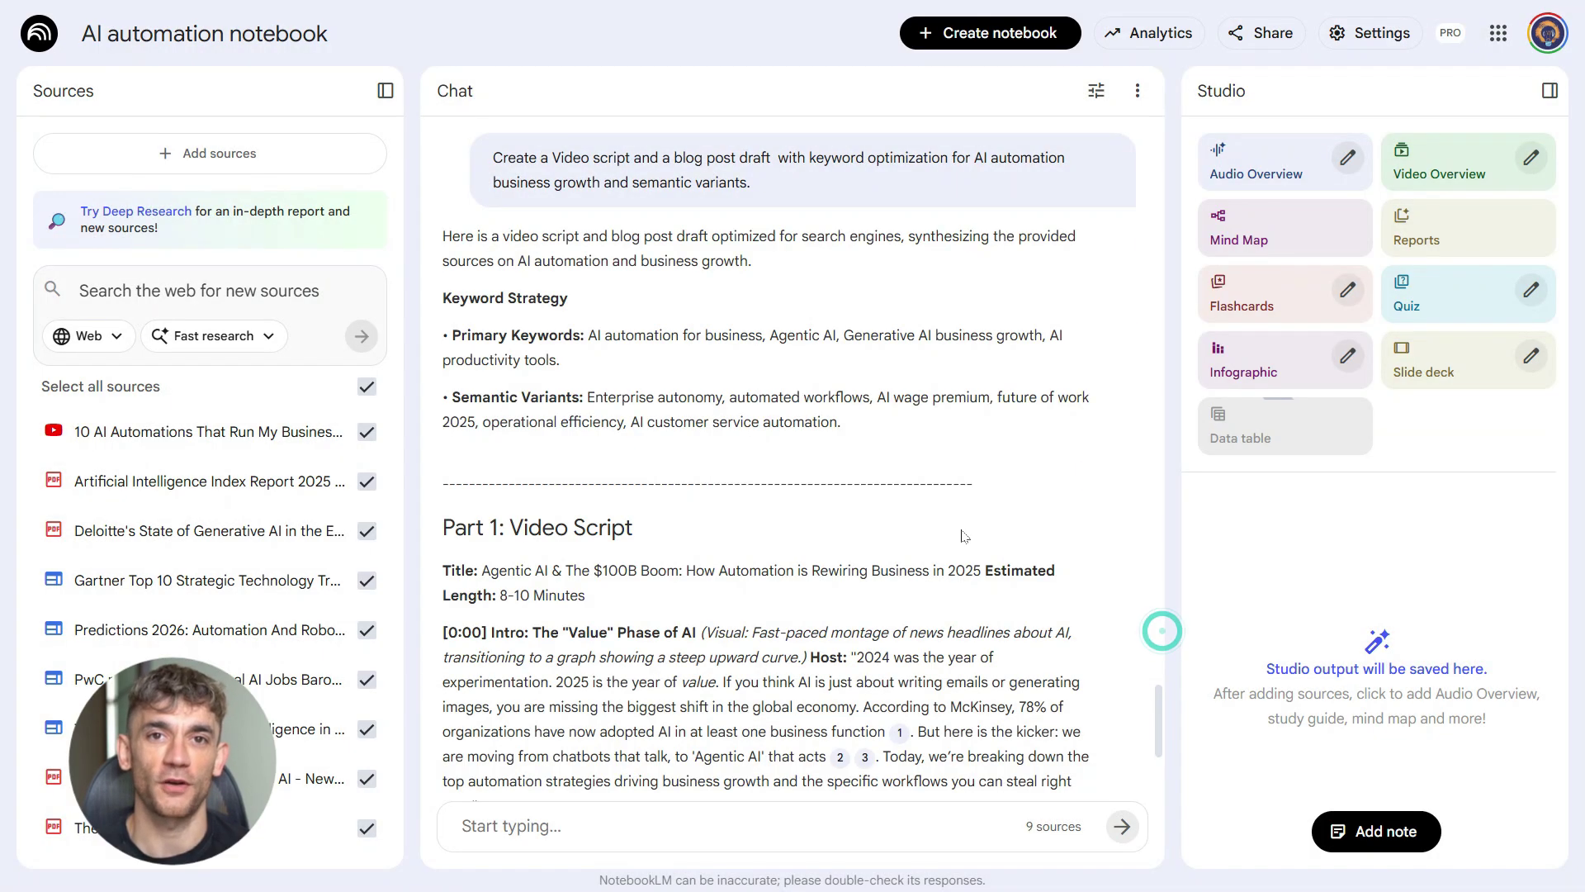
scroll(991, 402, "down", 4)
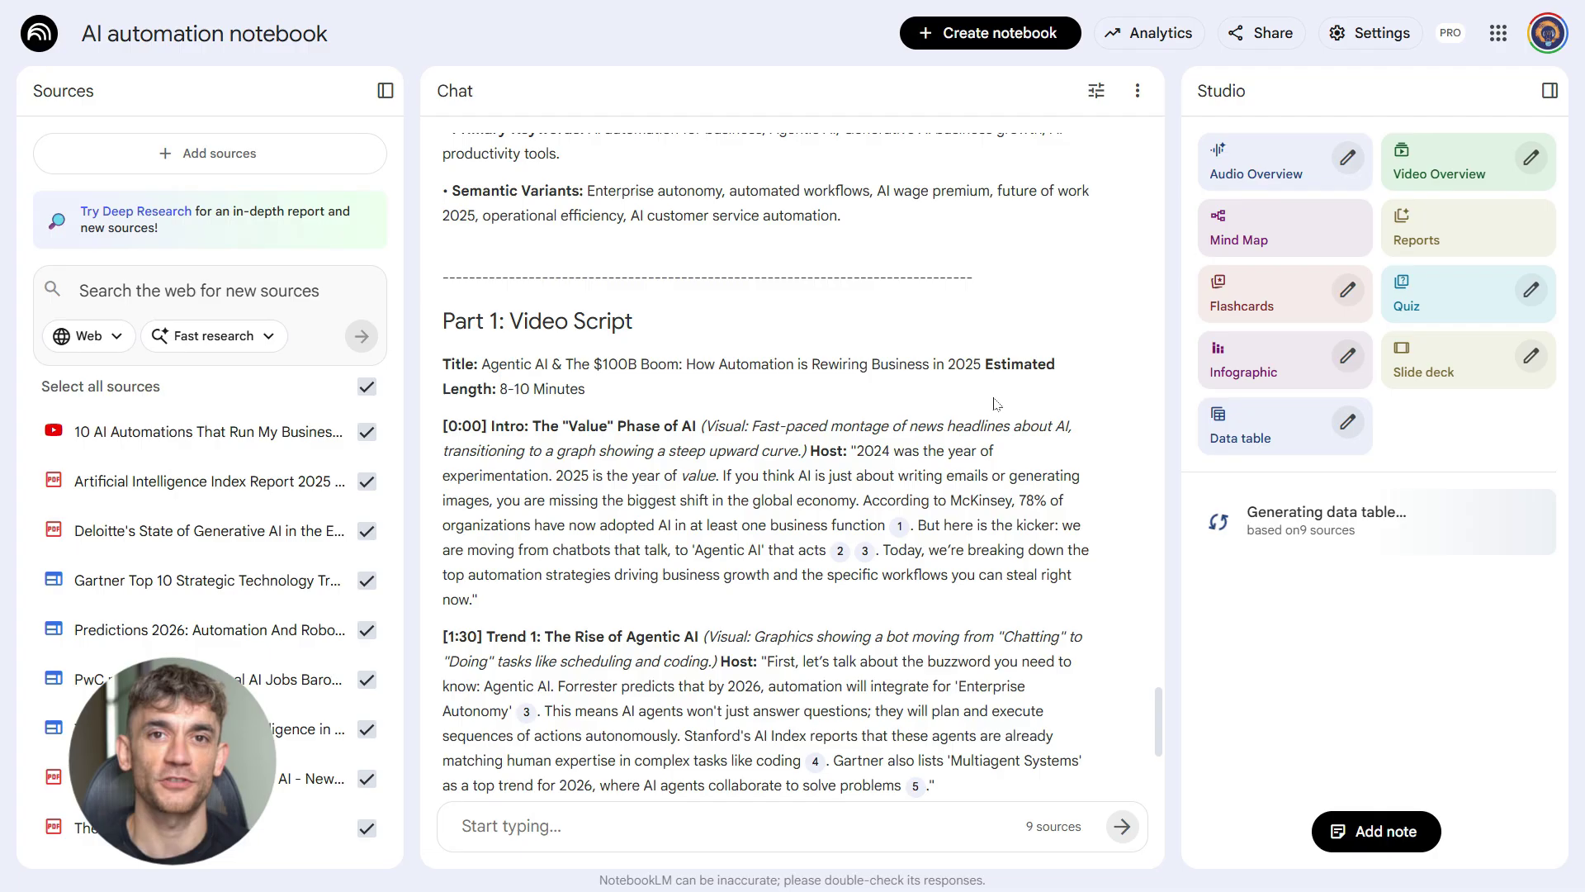
scroll(994, 404, "down", 1)
scroll(994, 404, "down", 3)
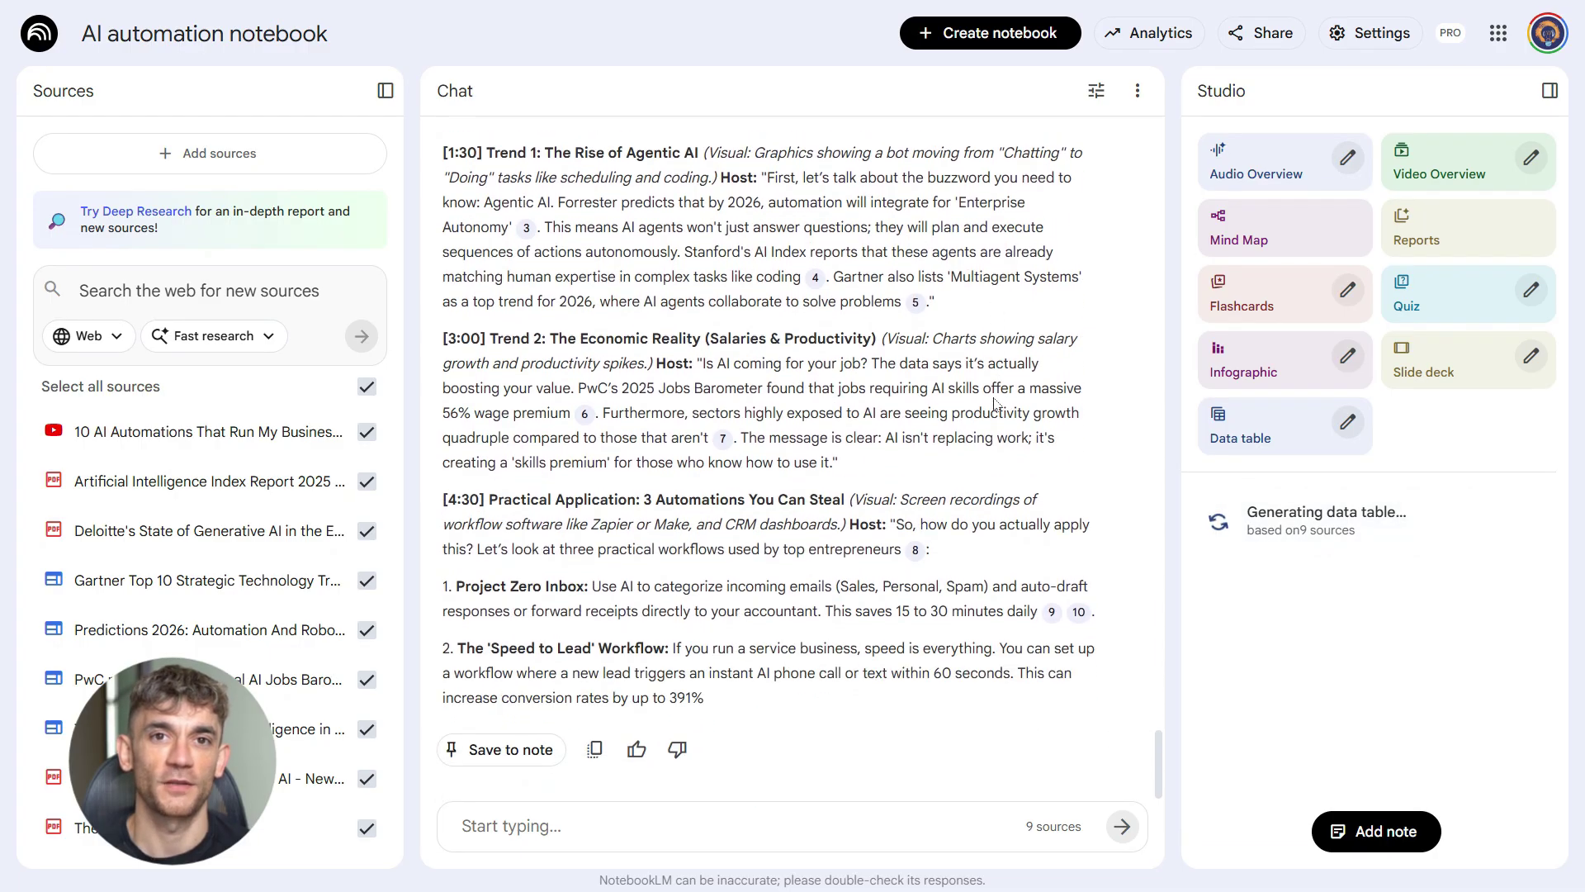
scroll(994, 402, "down", 1)
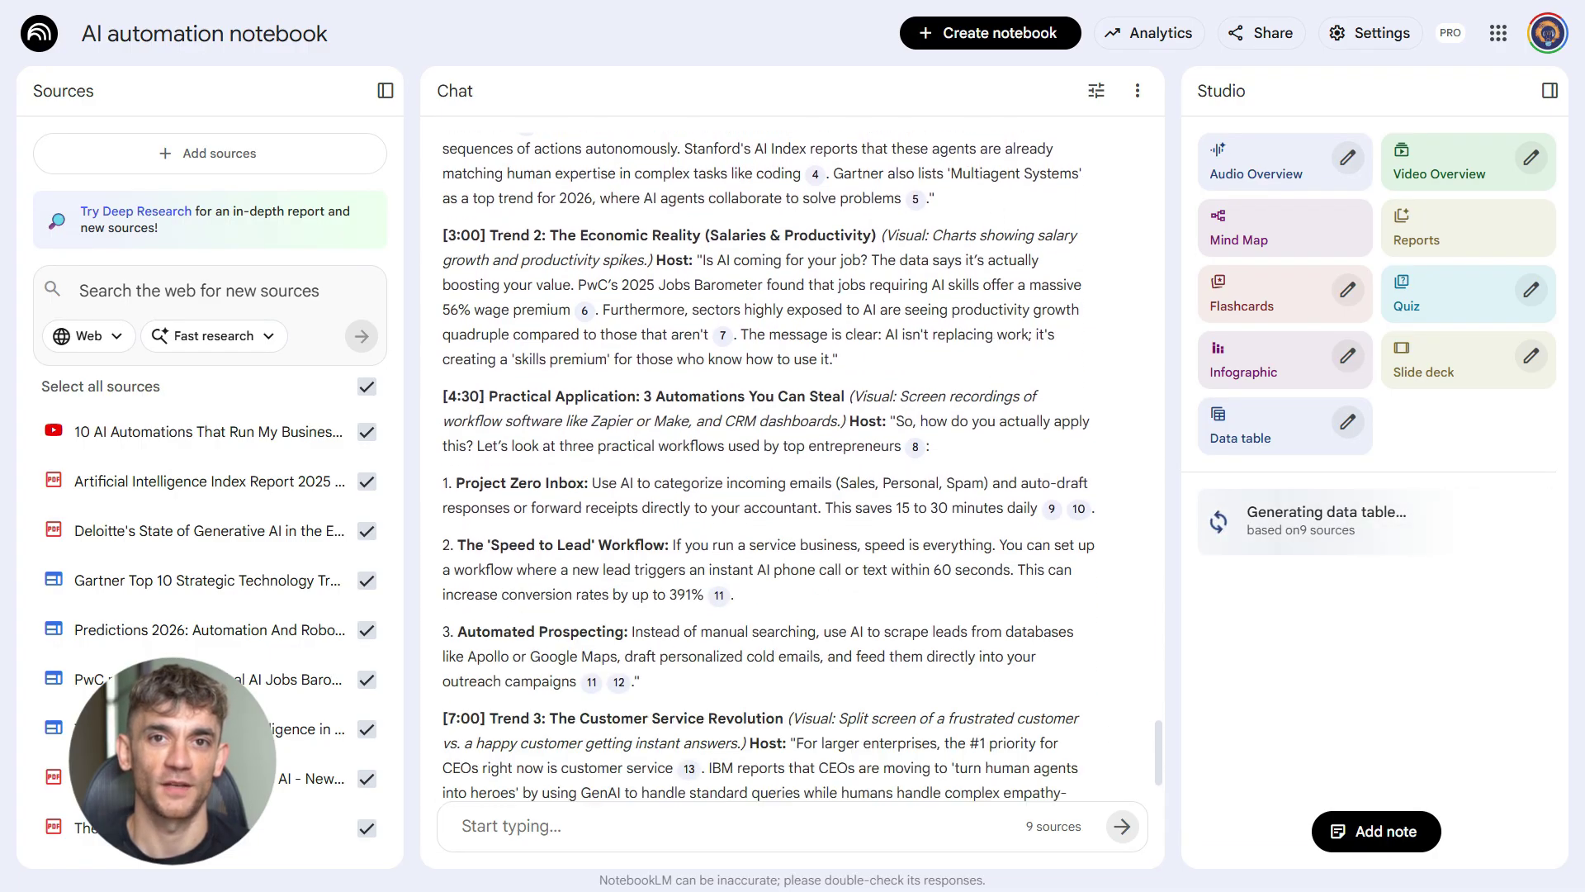
scroll(993, 402, "down", 2)
scroll(994, 403, "down", 1)
scroll(994, 402, "down", 3)
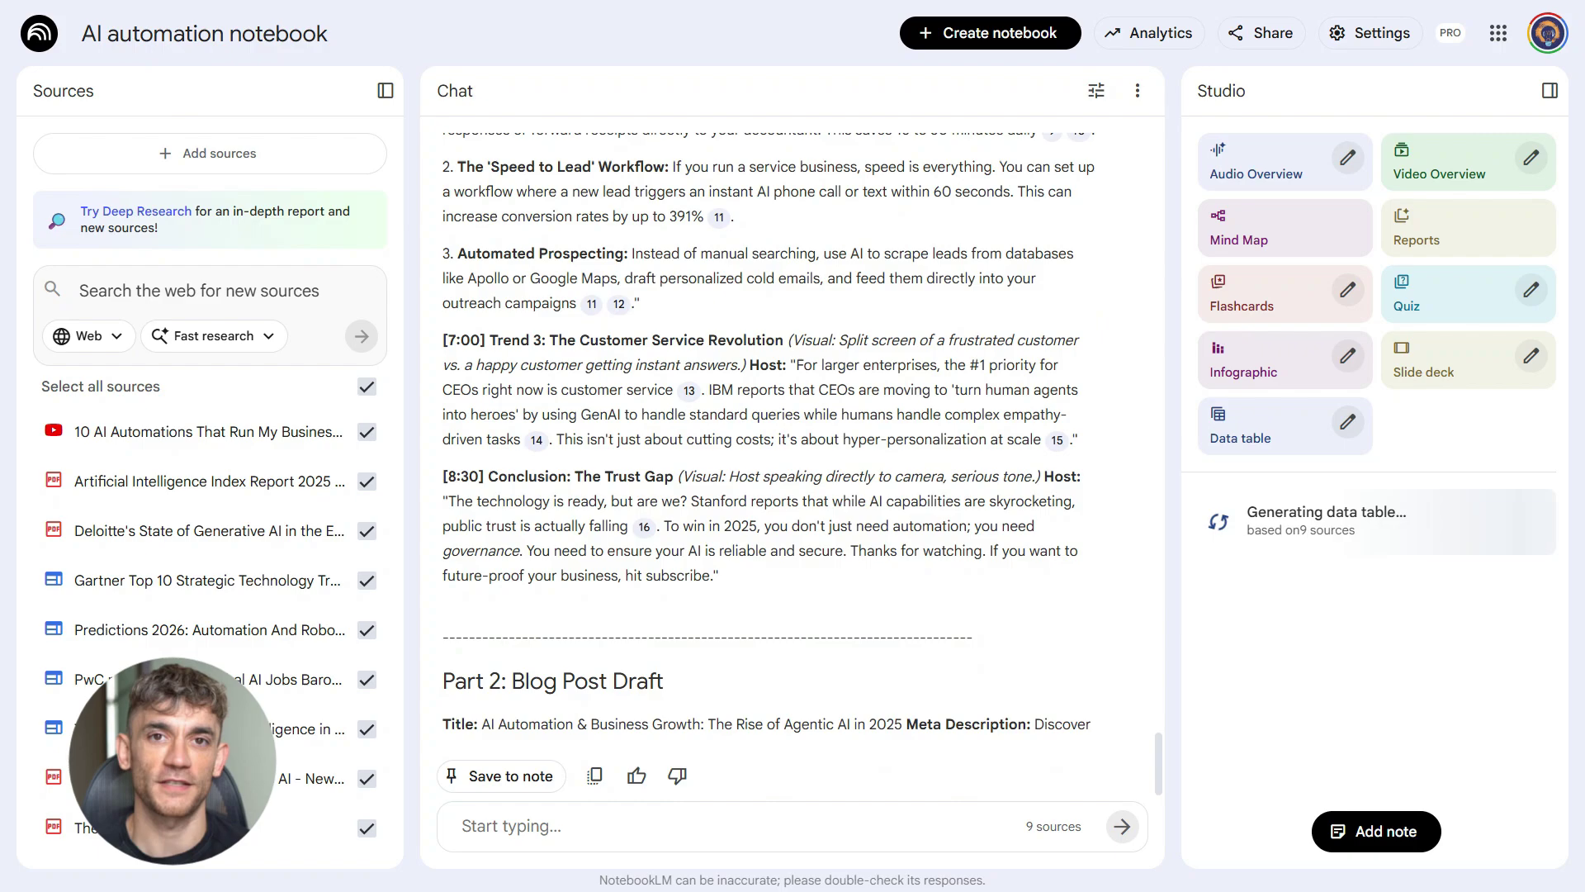
scroll(994, 402, "down", 1)
scroll(993, 402, "down", 2)
scroll(994, 402, "down", 1)
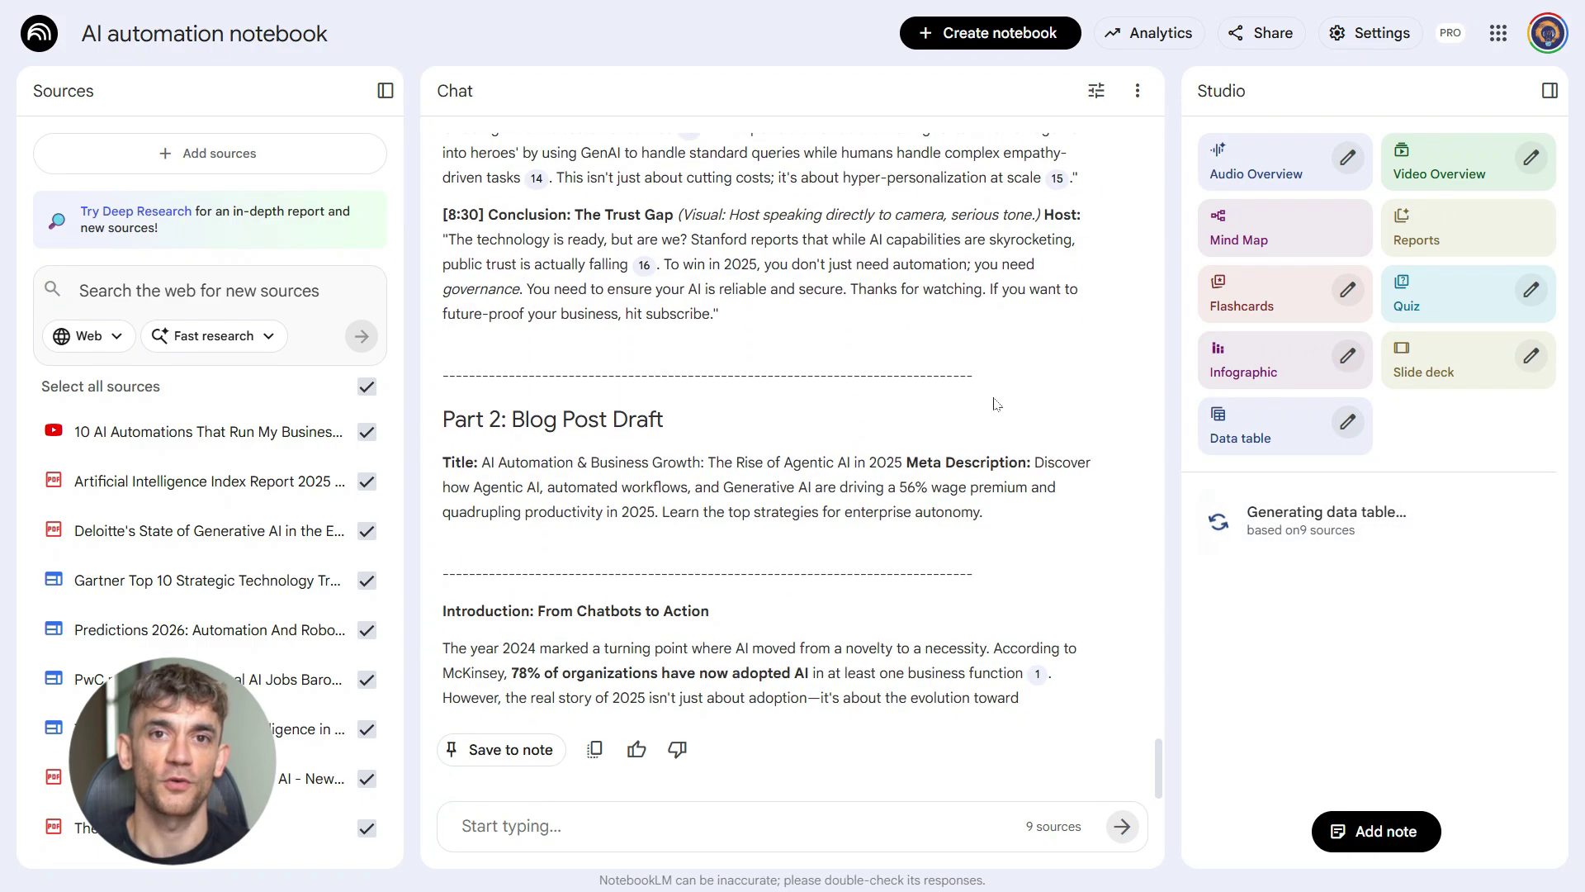
scroll(994, 400, "down", 1)
scroll(994, 400, "down", 1)
scroll(994, 400, "down", 1)
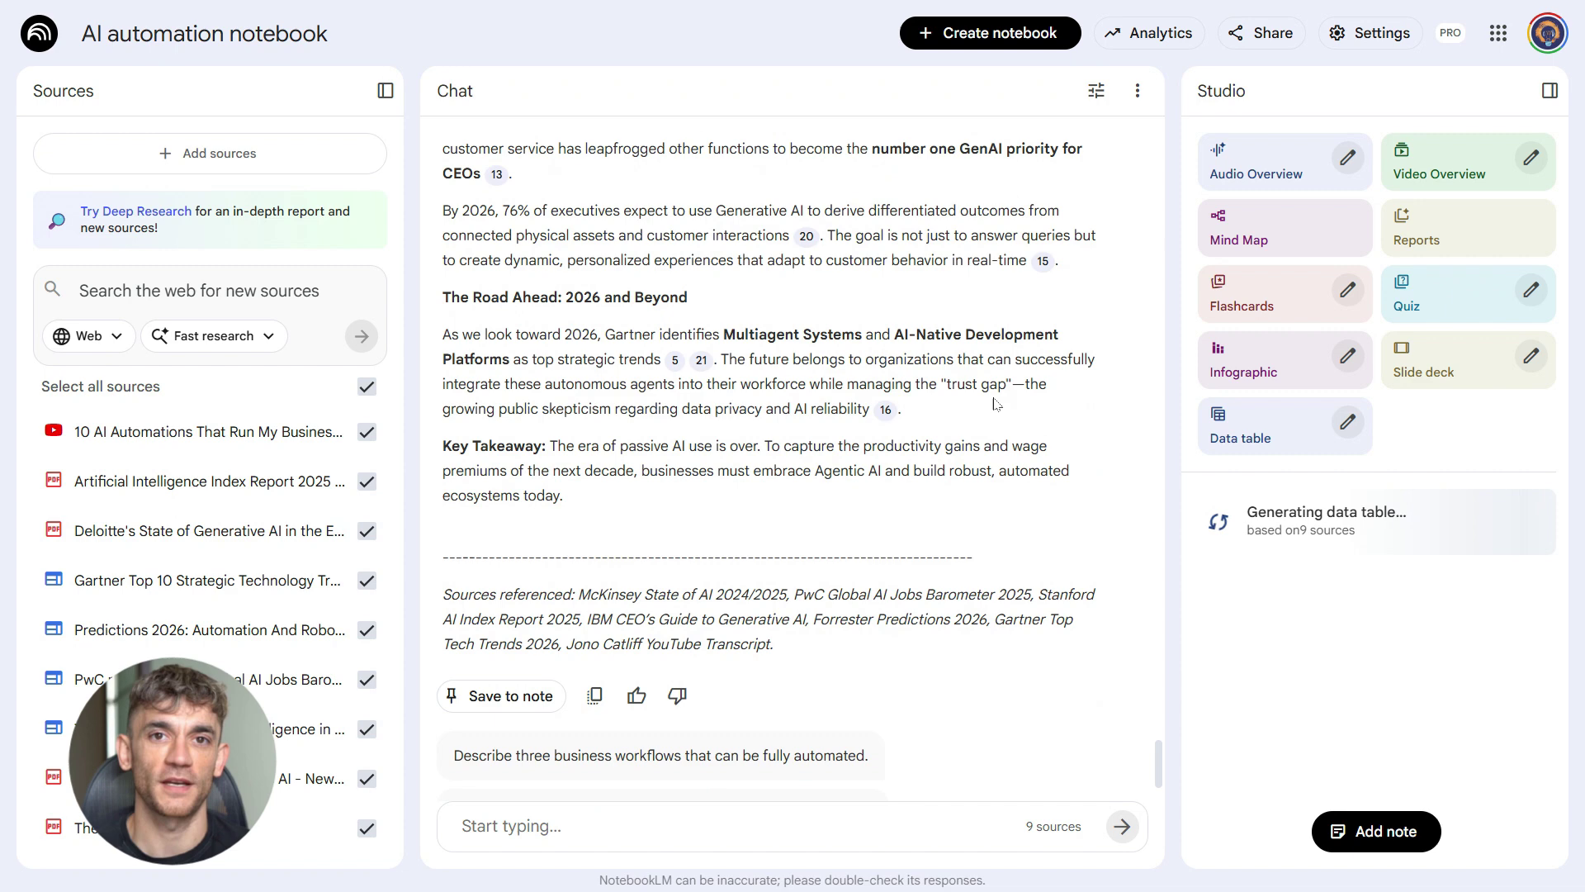
Scroll back through the keyword strategy, video script and blog draft response.
scroll(994, 404, "up", 5)
scroll(994, 404, "up", 3)
scroll(994, 404, "up", 5)
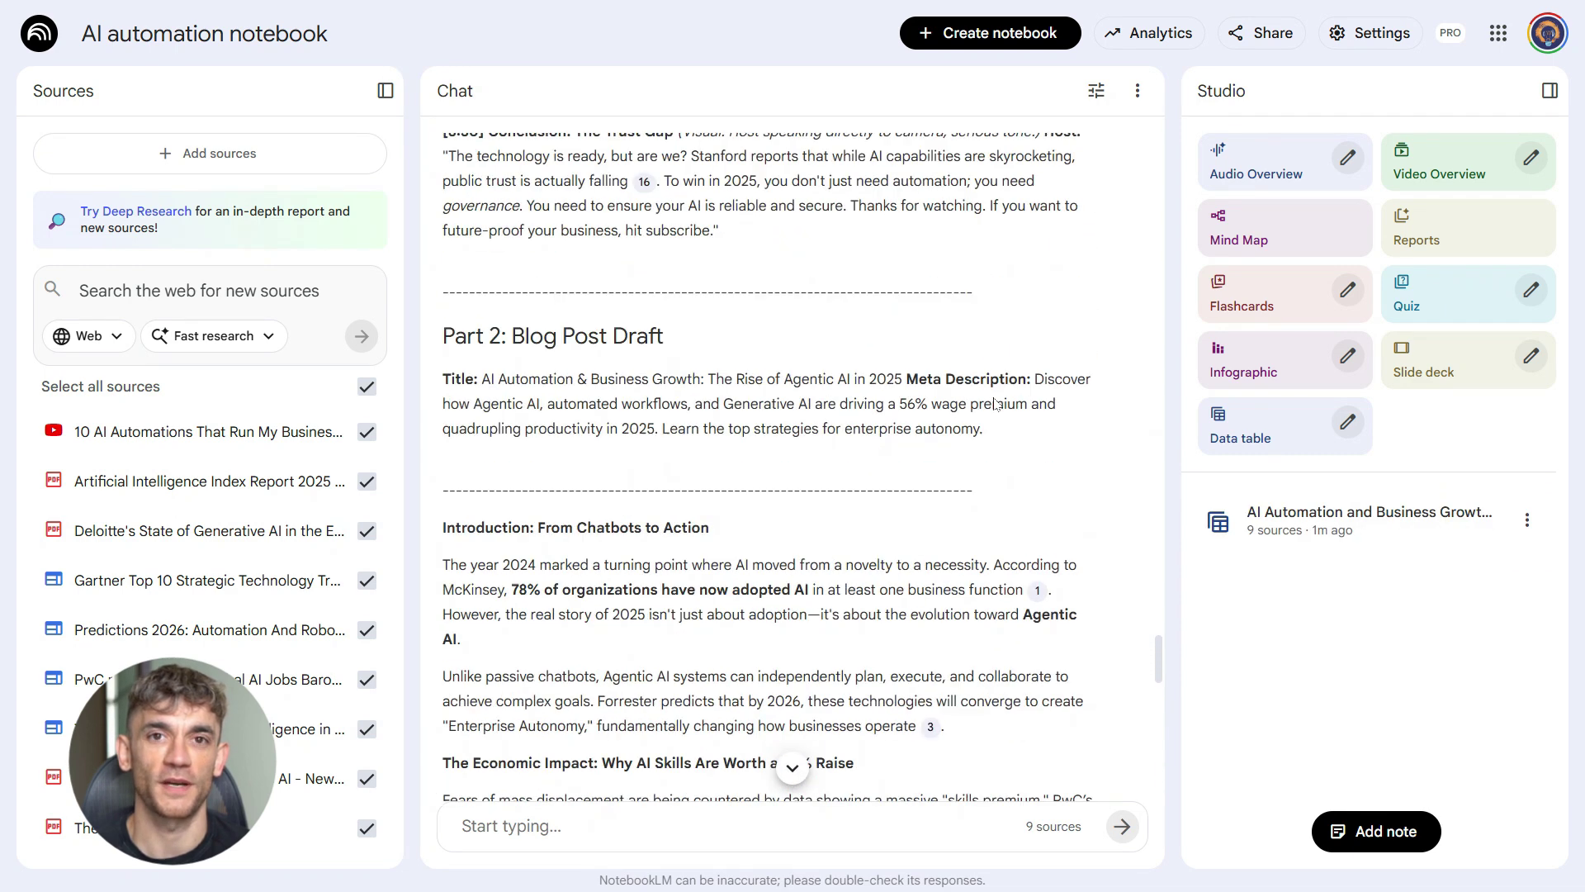
scroll(994, 404, "up", 5)
scroll(994, 404, "up", 5)
scroll(982, 412, "up", 5)
scroll(966, 429, "up", 3)
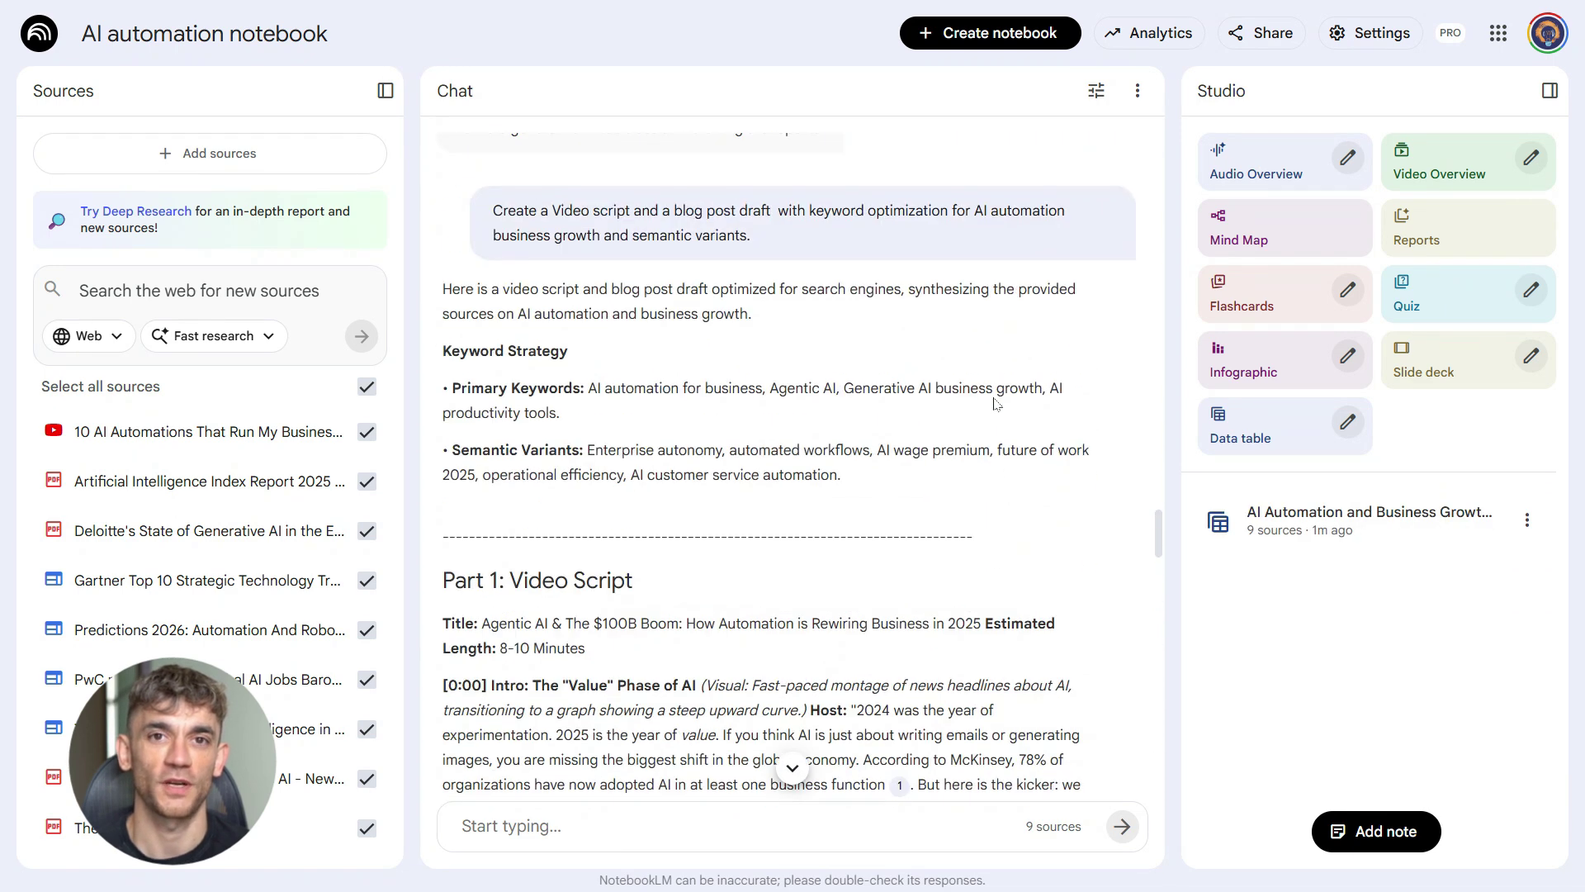
scroll(951, 451, "up", 2)
scroll(951, 451, "down", 3)
scroll(440, 551, "down", 3)
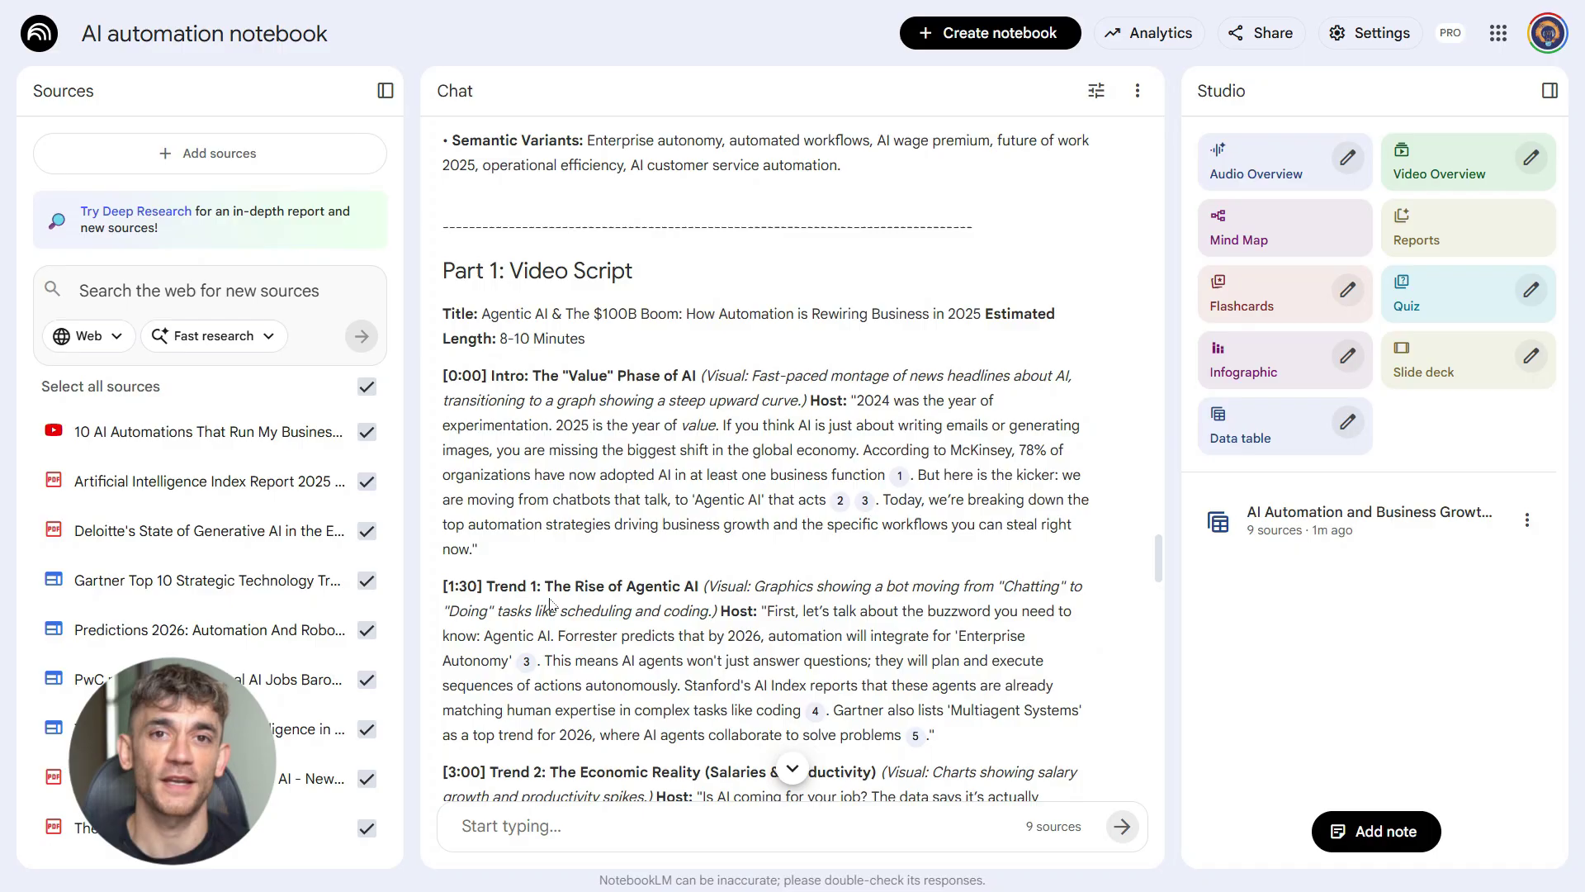
scroll(440, 551, "down", 3)
Open the AI Automation and Business Growth Keyword Strategy table at full size and scroll through it.
left_click(1270, 526)
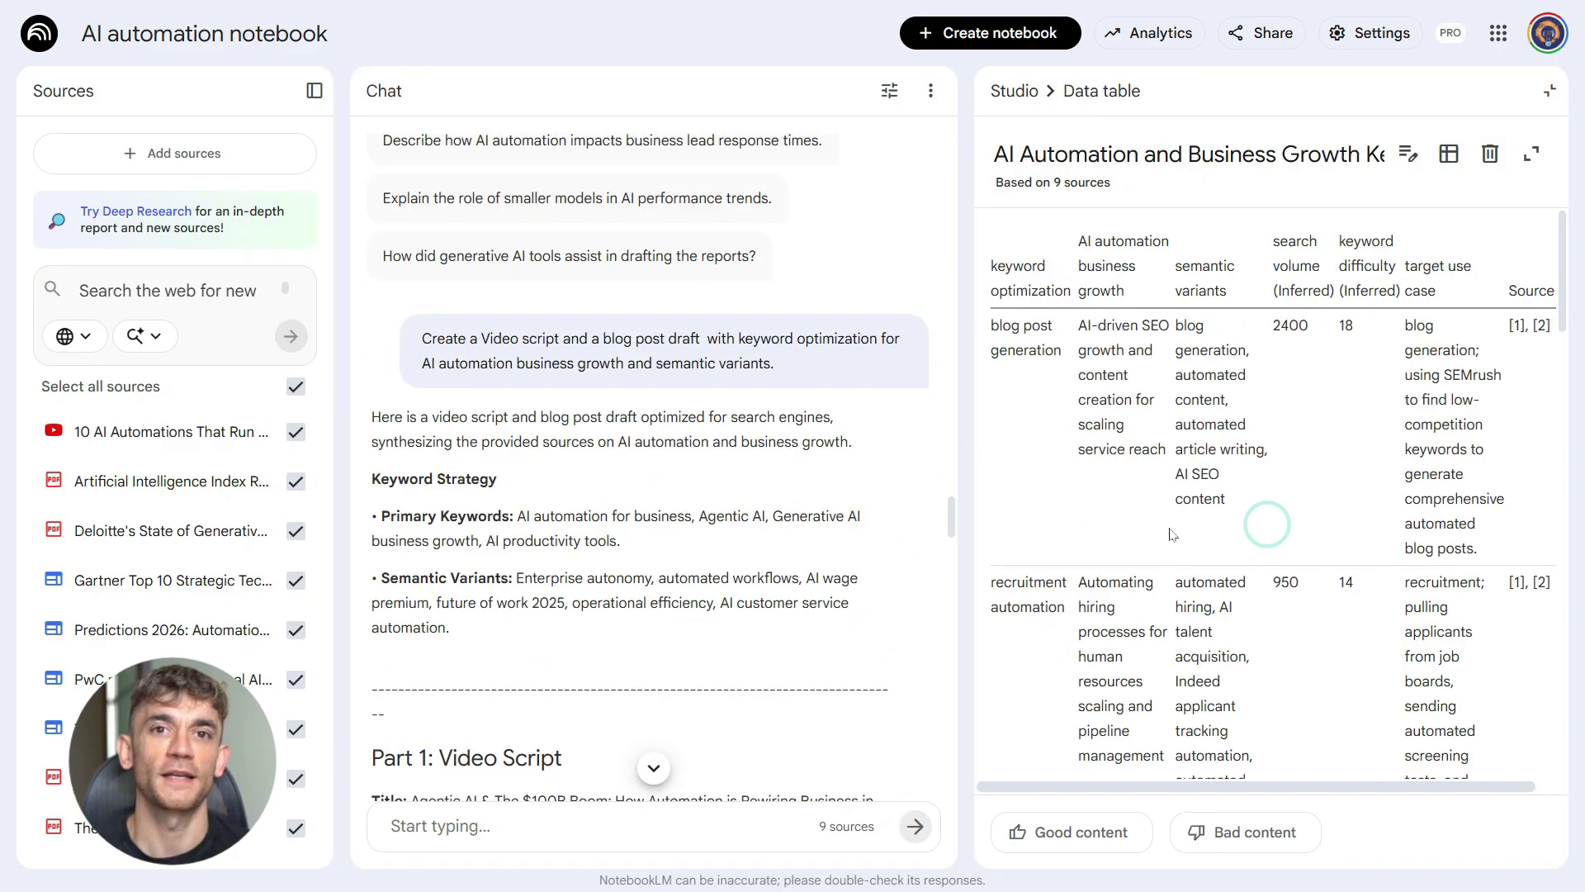
left_click(1532, 153)
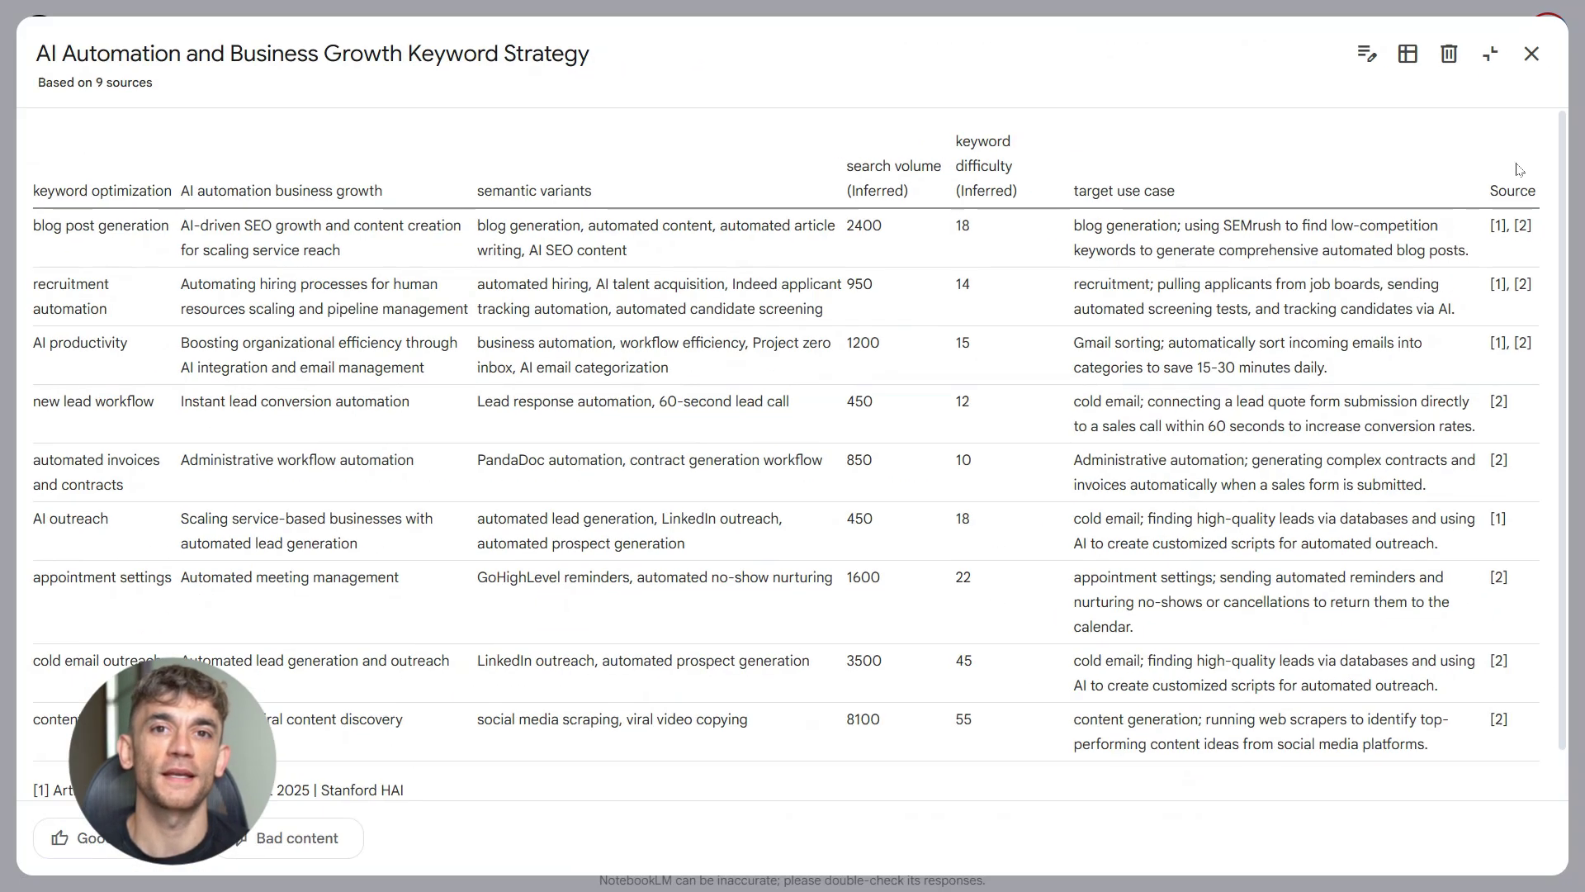
scroll(800, 452, "down", 1)
scroll(1346, 112, "up", 1)
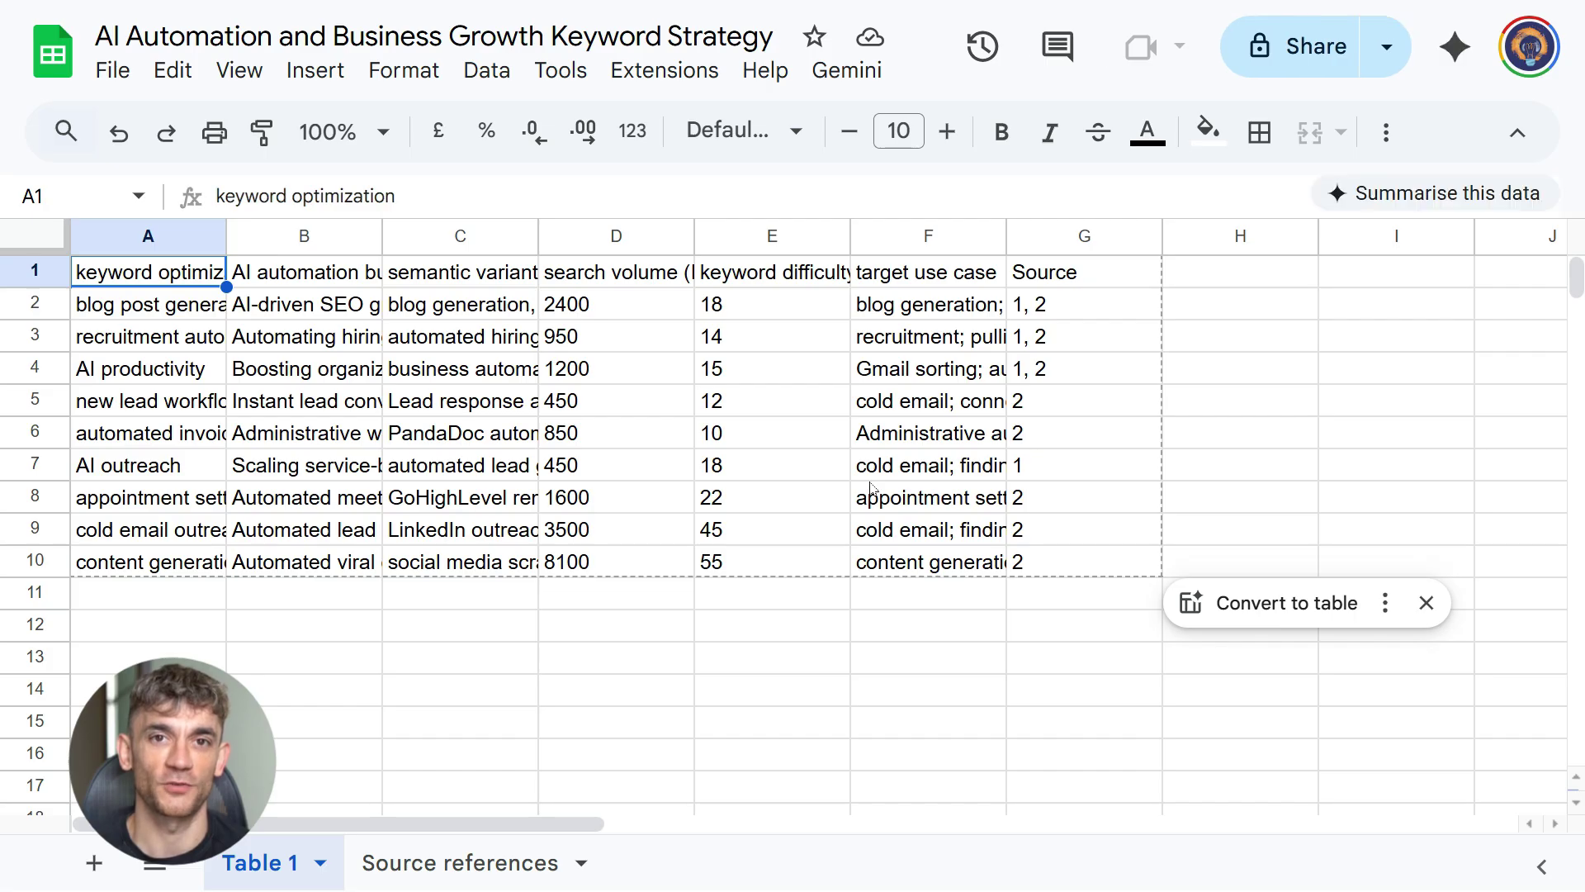
scroll(871, 487, "down", 2)
scroll(871, 487, "up", 2)
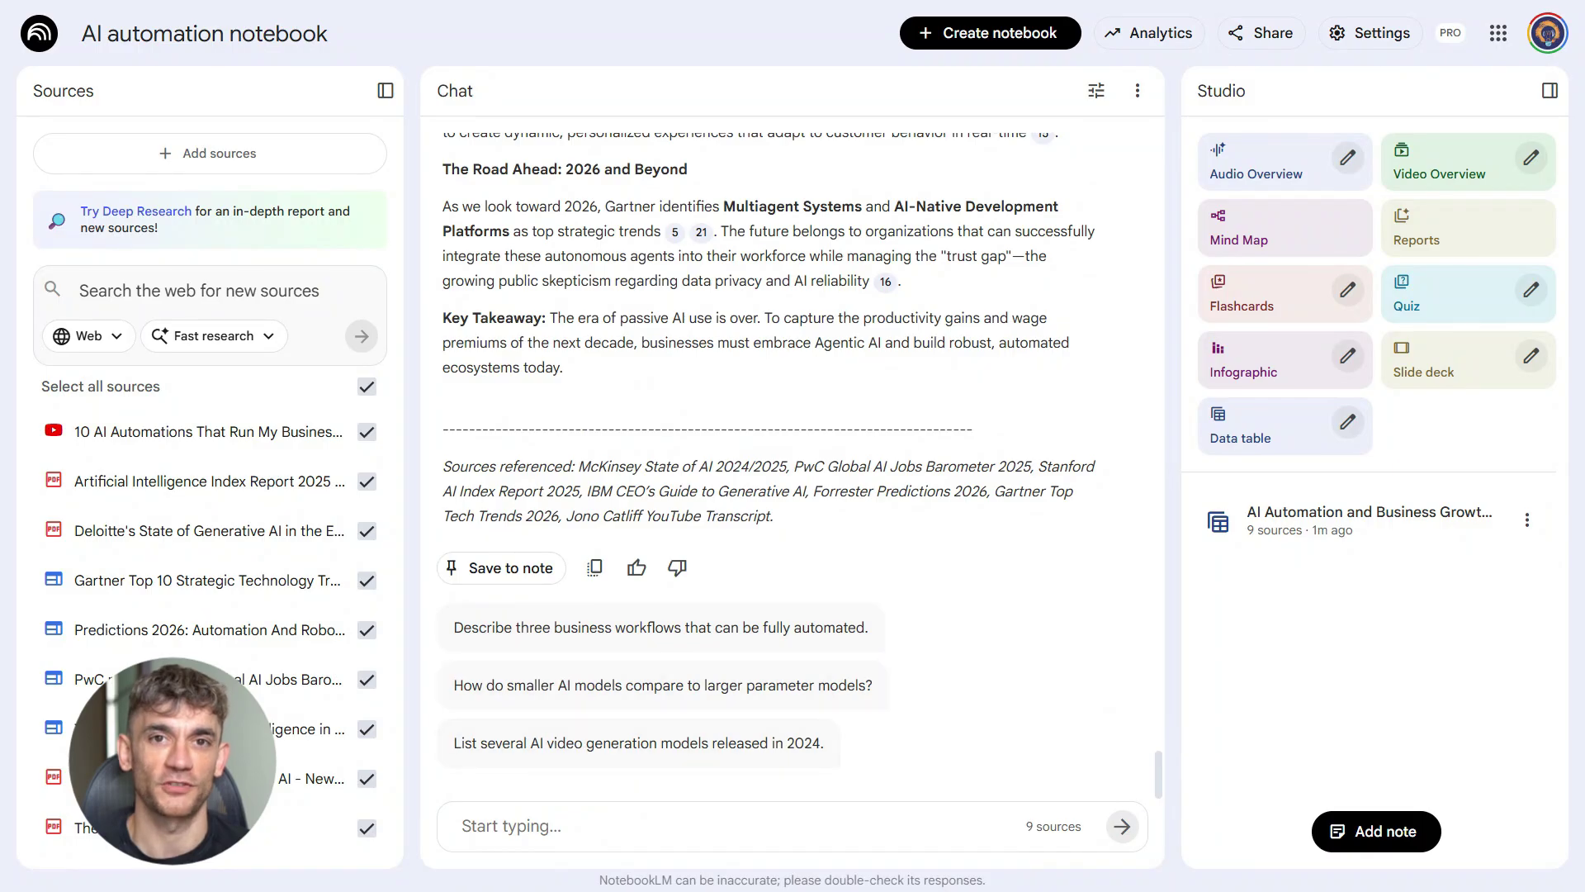
Ask for a YouTube script with SEO-friendly title, engaging intro, timestamps and summary from the sources.
type("Generate a YouTube script with SEO-friendly title, engaging intro, timestamps, summary and call to action, optimized around AI automation workflows and semantic long-tail phrases for ranking.")
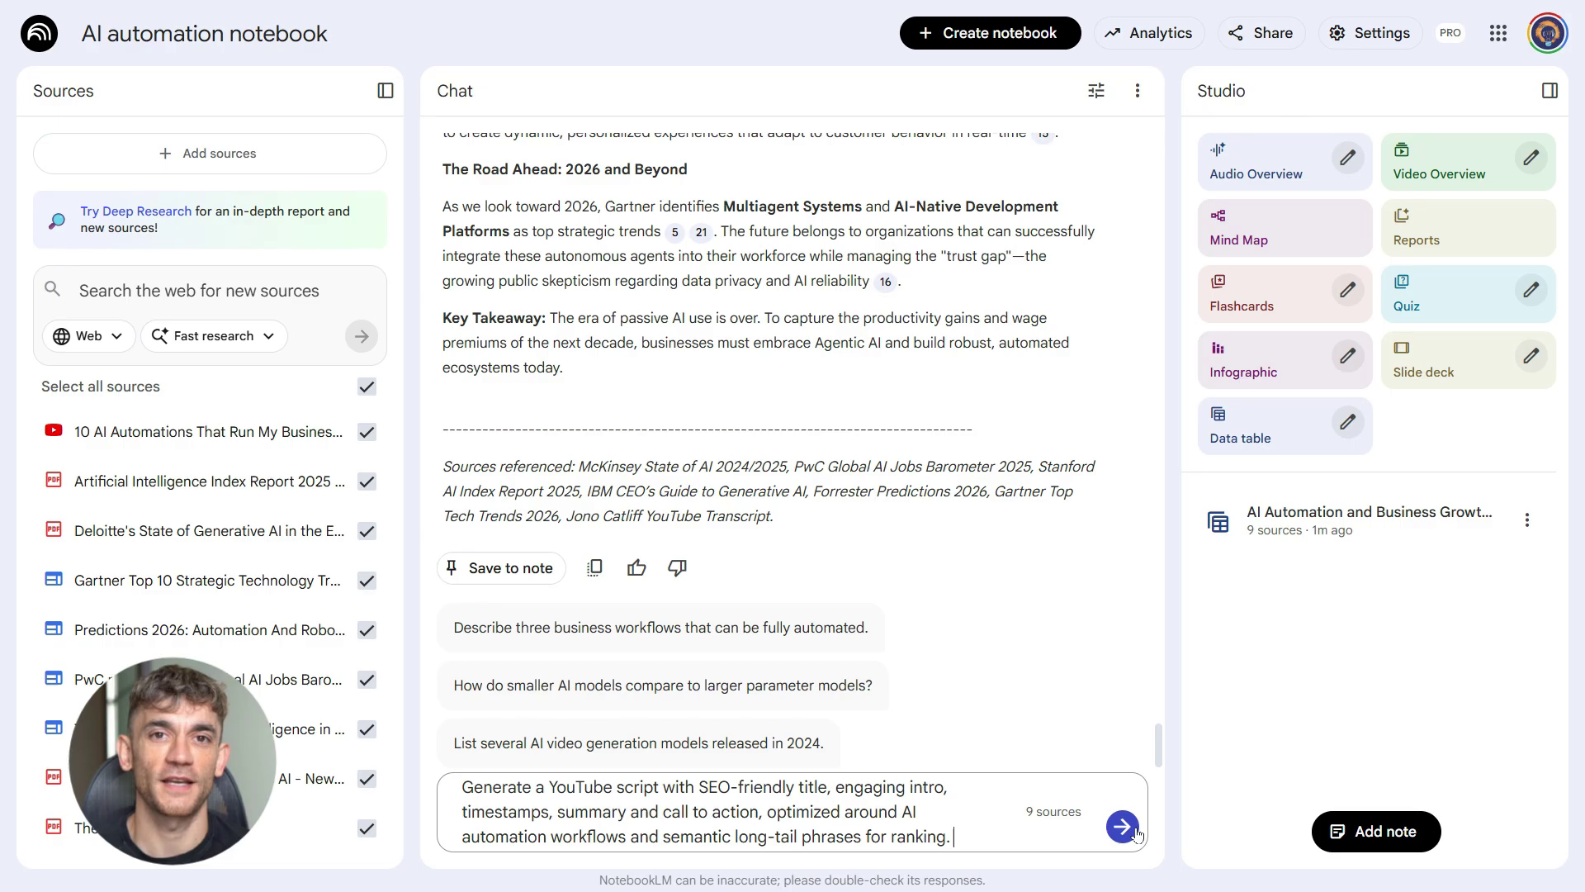
left_click(1123, 827)
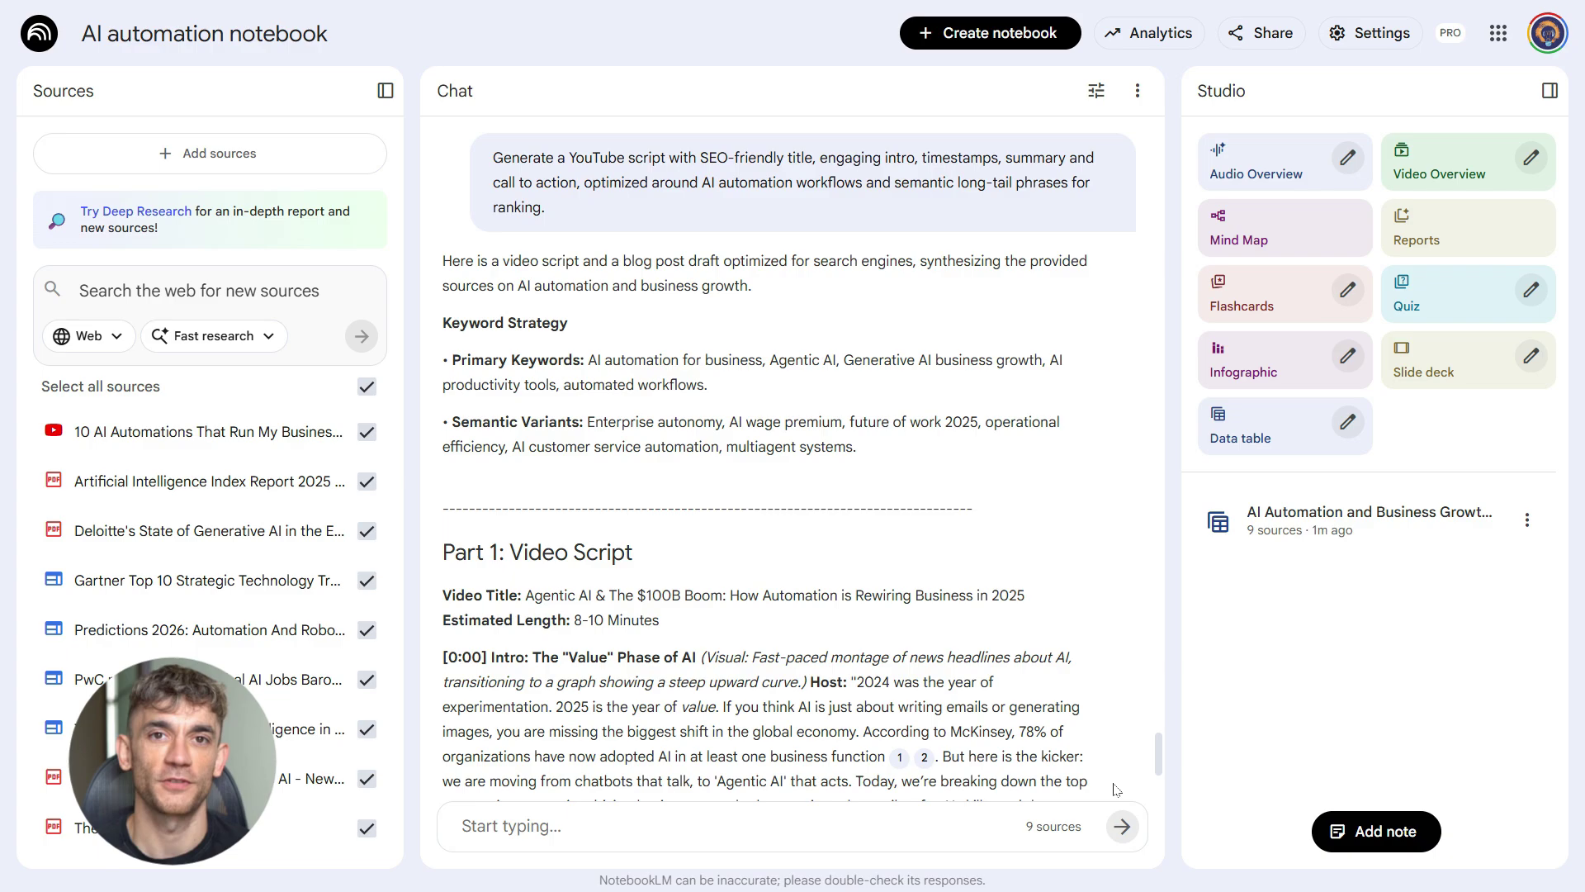
scroll(977, 575, "down", 3)
scroll(977, 576, "down", 2)
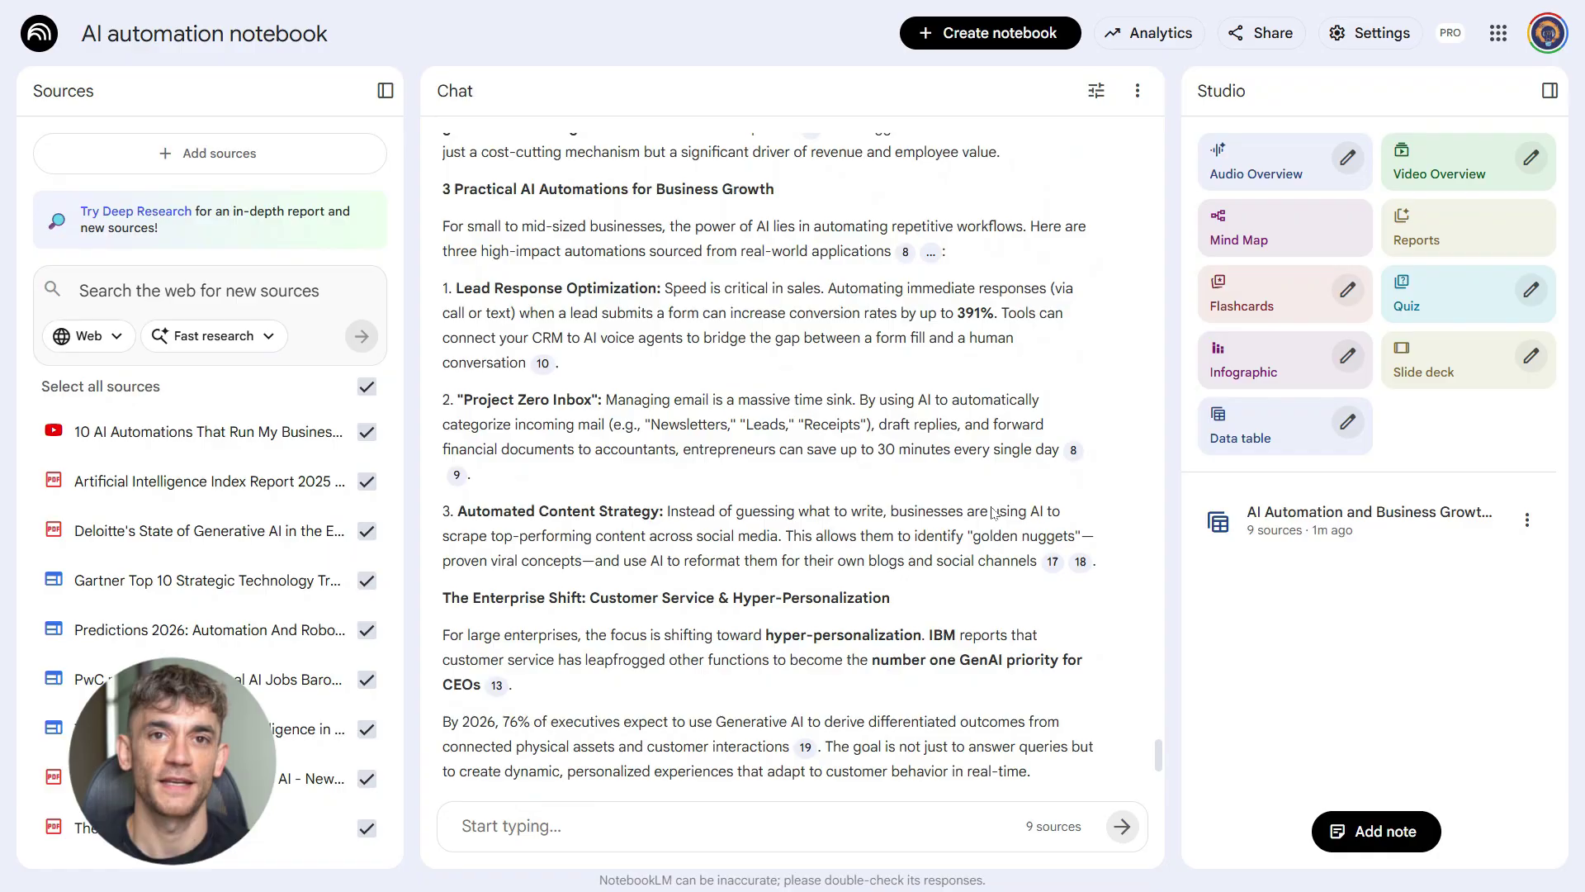
scroll(993, 513, "up", 4)
scroll(993, 513, "up", 3)
scroll(993, 513, "up", 4)
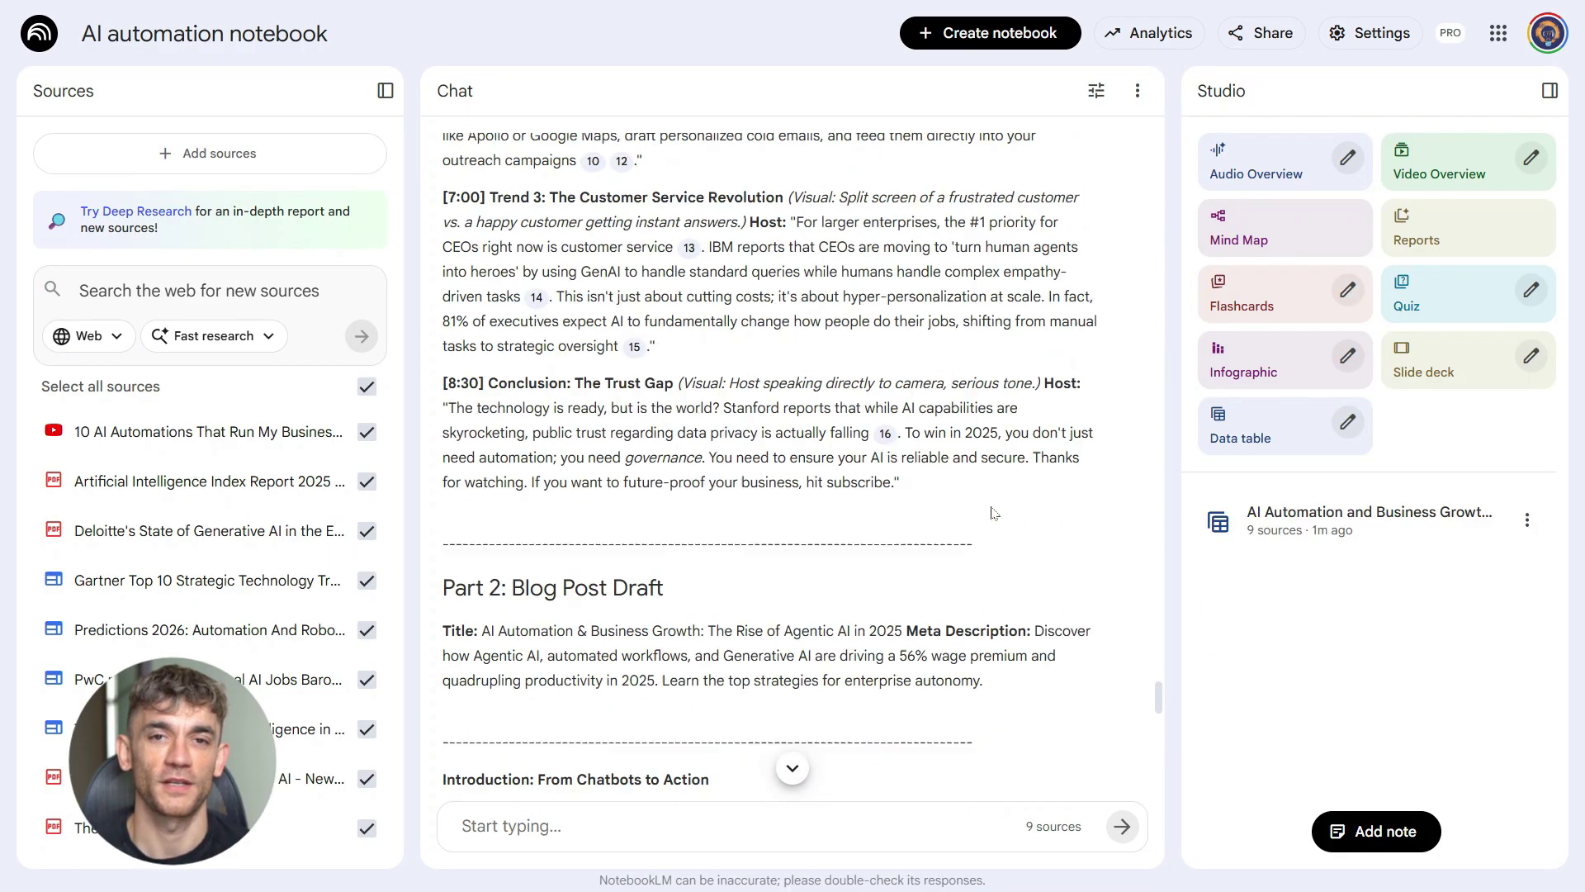
scroll(993, 513, "up", 3)
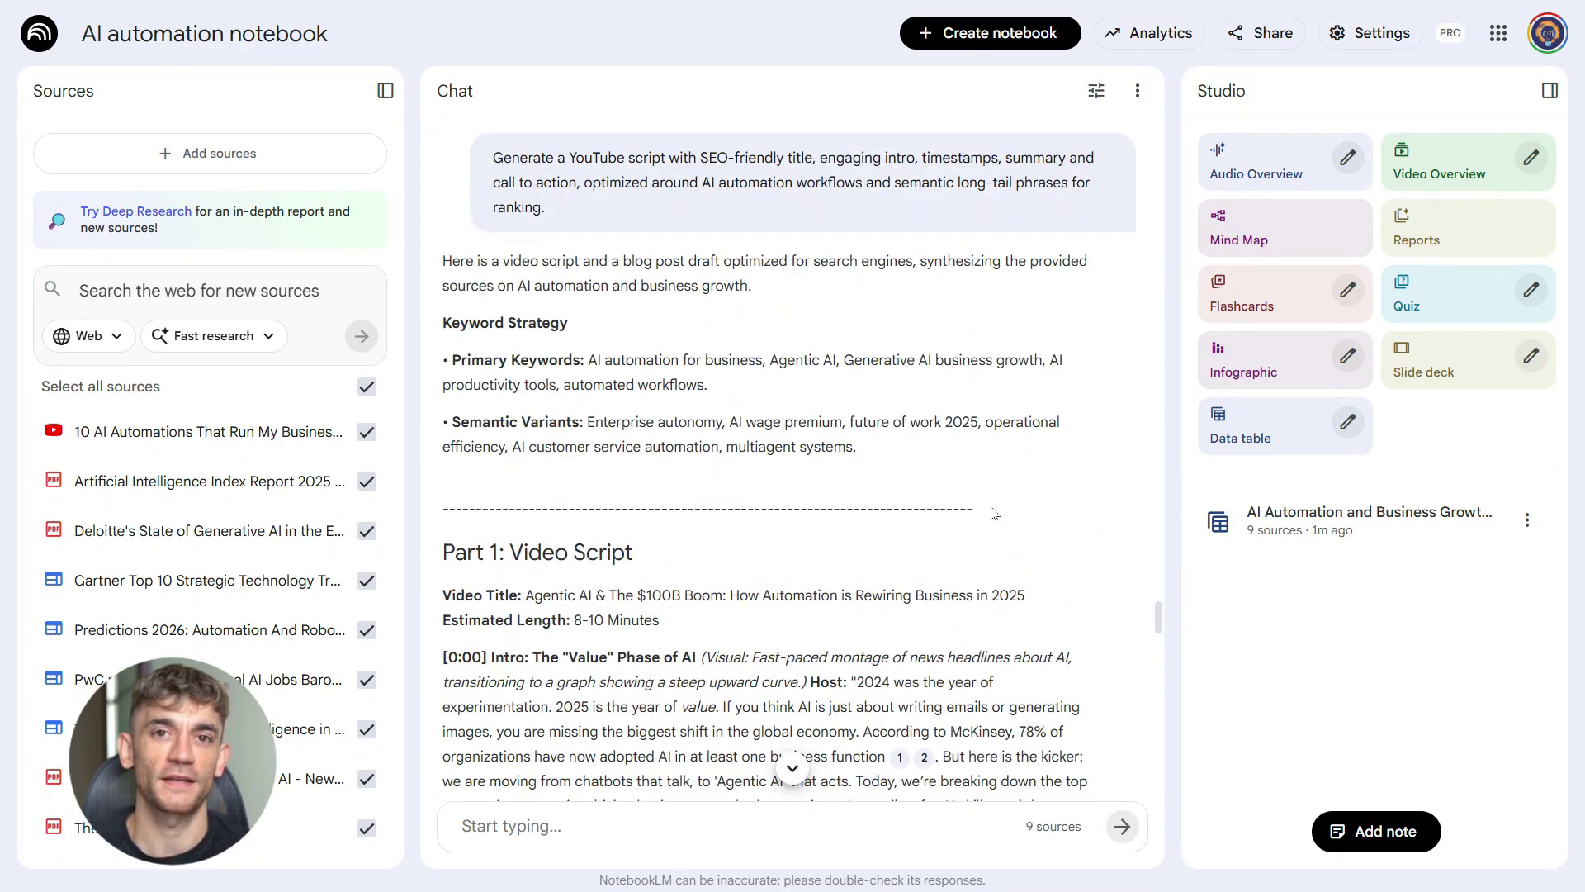
scroll(993, 513, "up", 1)
scroll(993, 512, "down", 2)
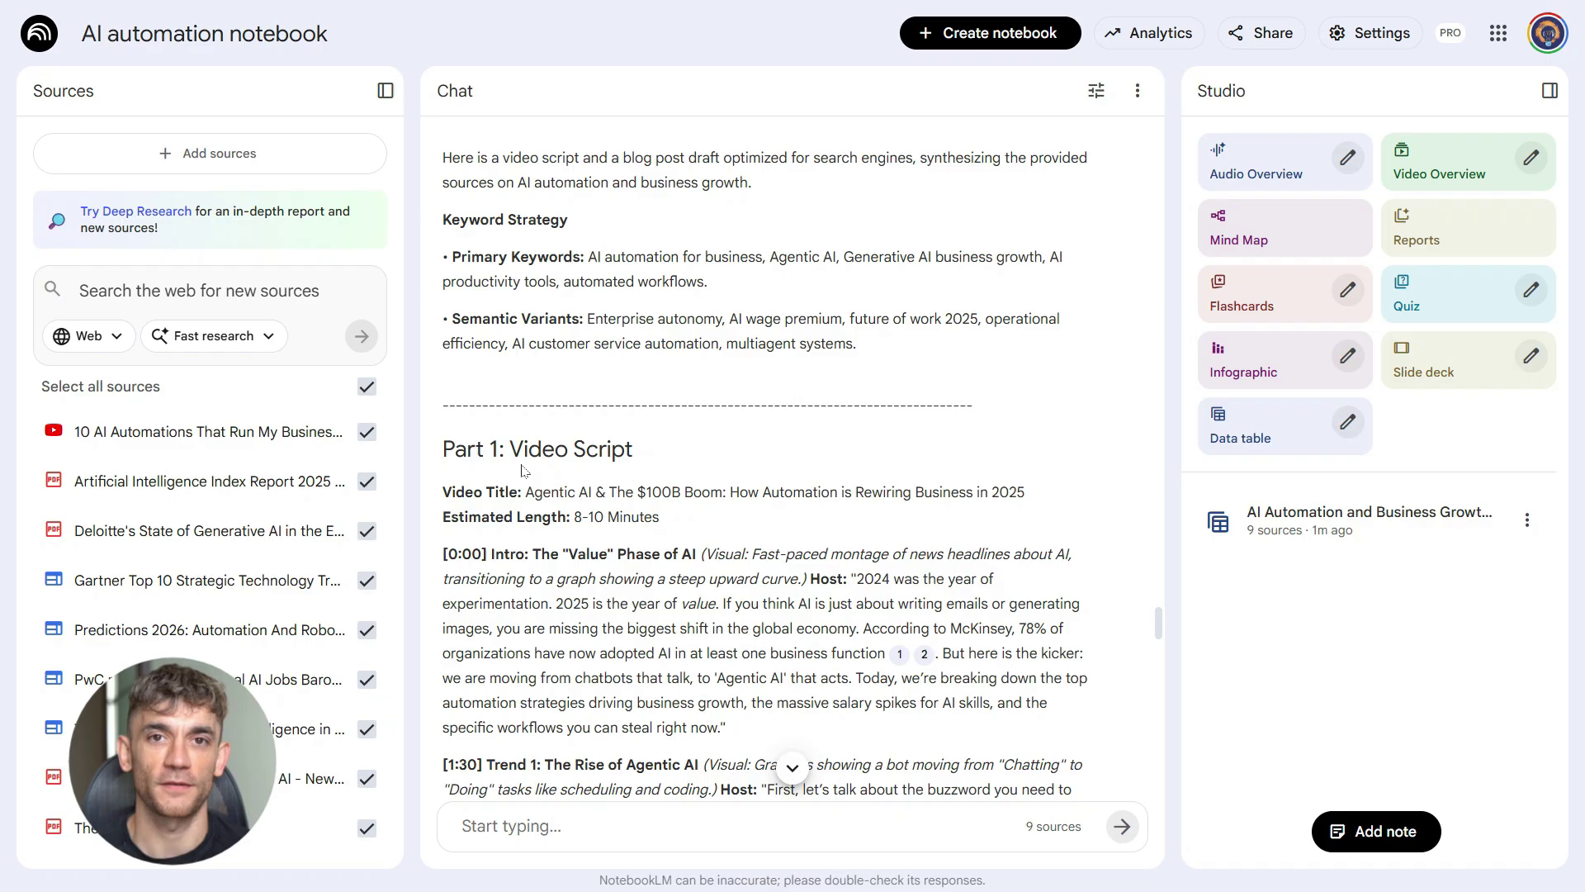
Highlight the 'Part 1: Video Script' heading and read the script through its conclusion.
triple_click(545, 452)
scroll(533, 464, "down", 5)
scroll(533, 464, "down", 3)
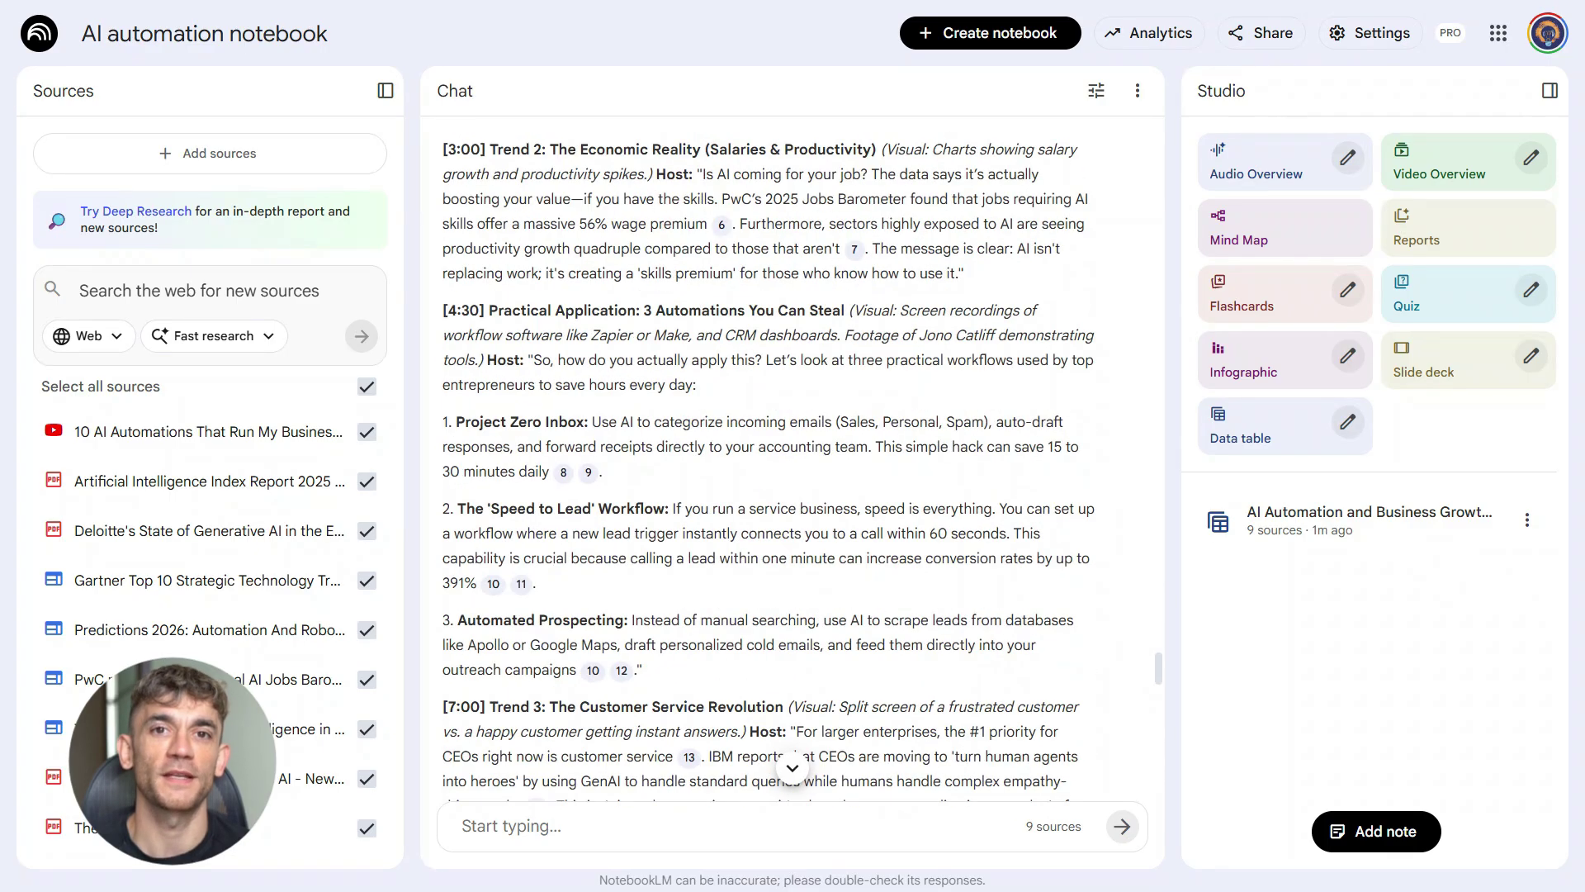
scroll(532, 464, "down", 3)
scroll(533, 464, "down", 1)
scroll(532, 464, "down", 2)
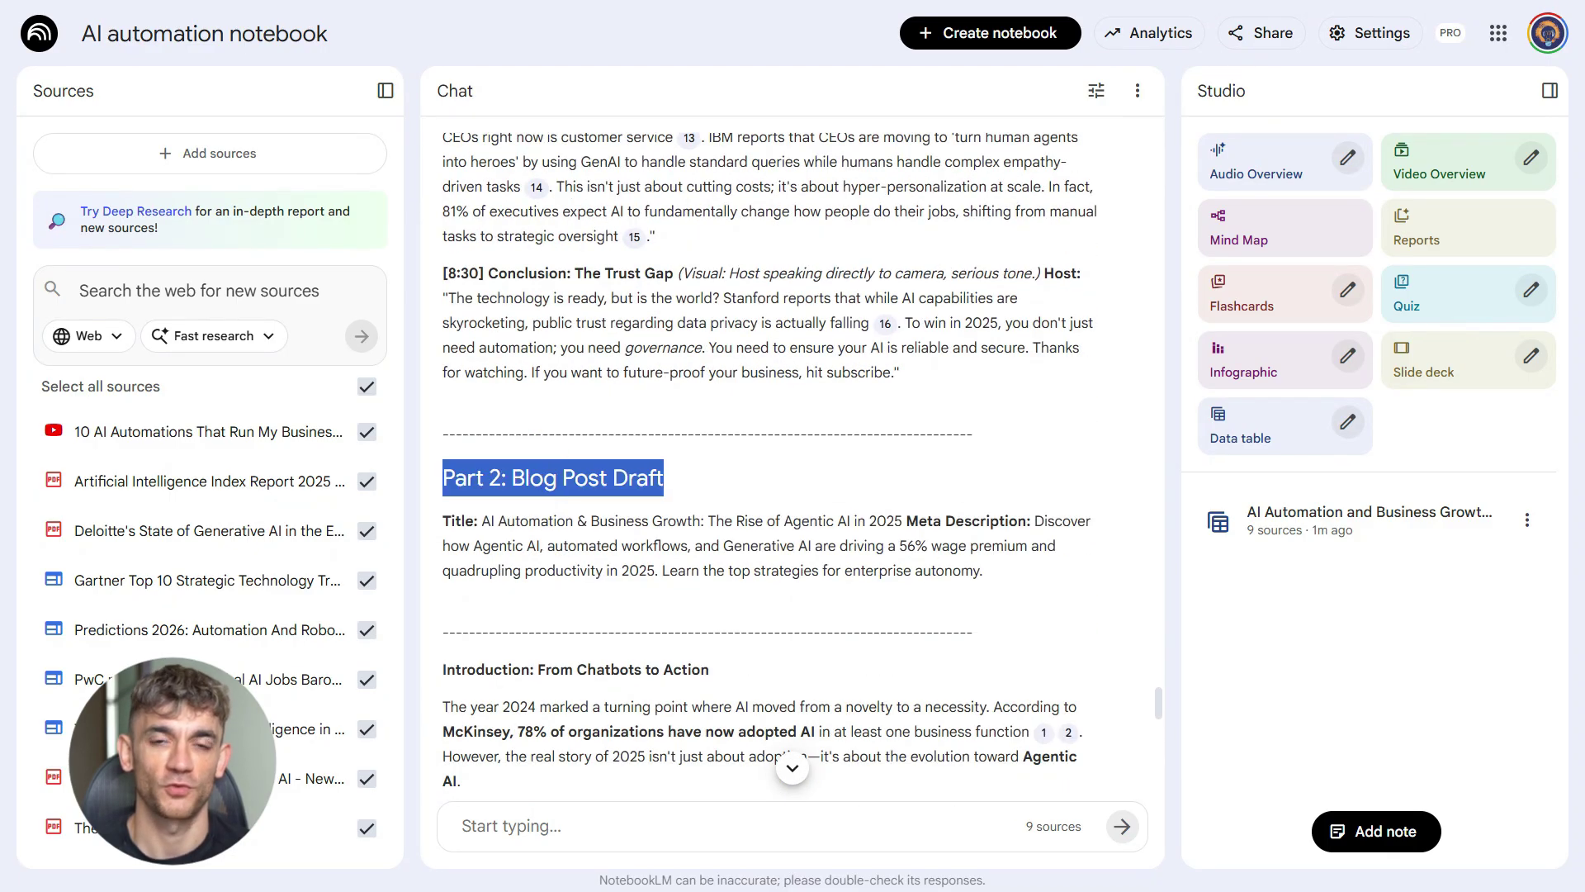
scroll(588, 467, "down", 3)
scroll(588, 466, "down", 5)
scroll(588, 467, "down", 5)
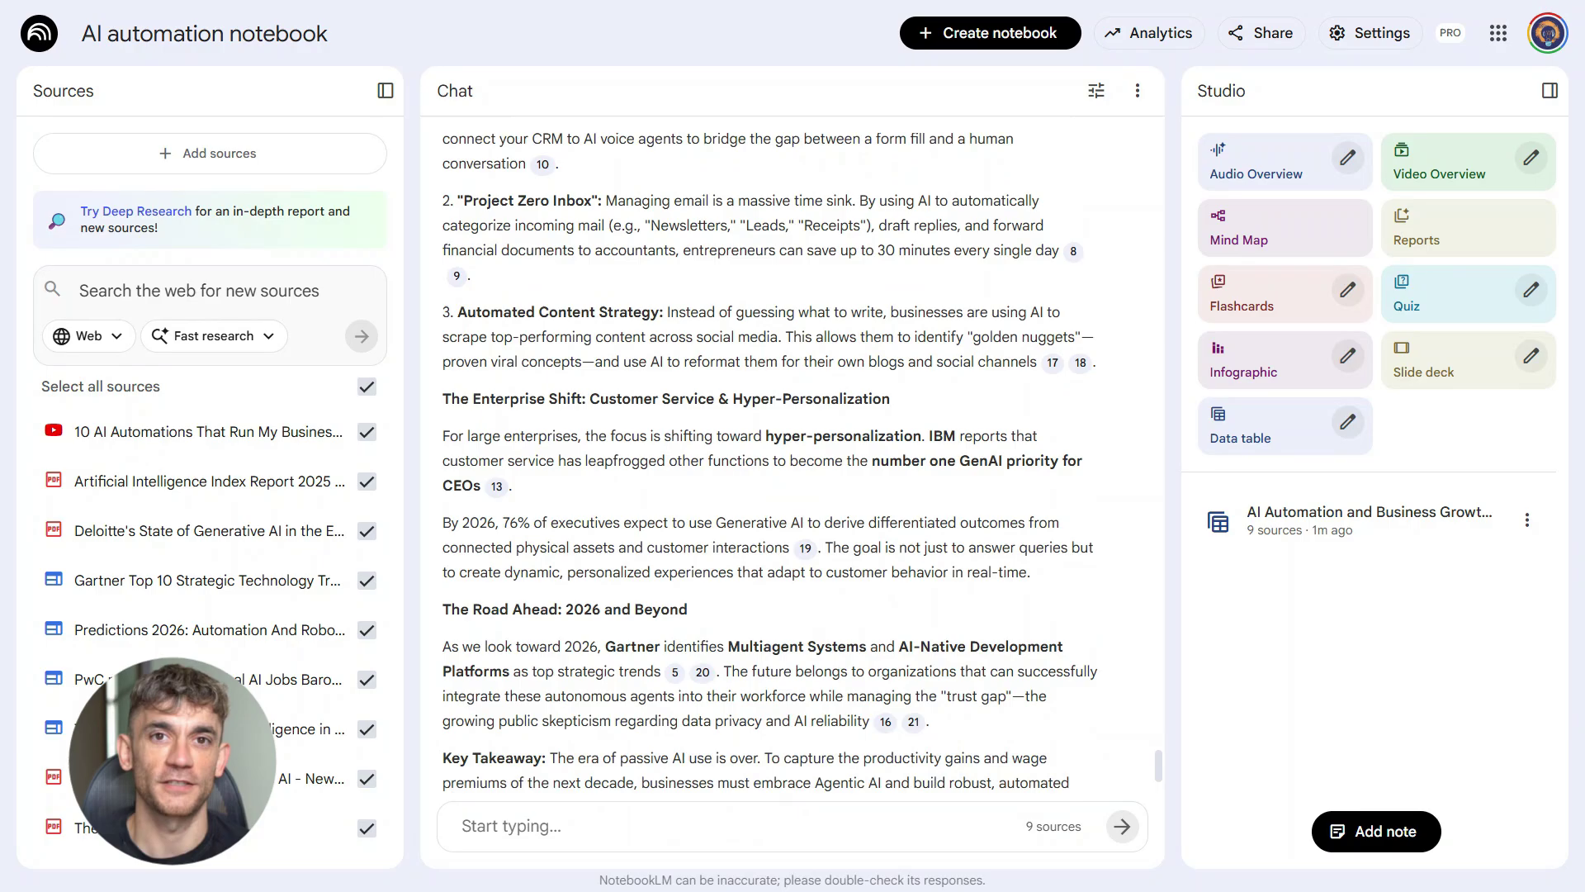
scroll(587, 467, "down", 1)
scroll(587, 467, "down", 2)
scroll(793, 454, "up", 10)
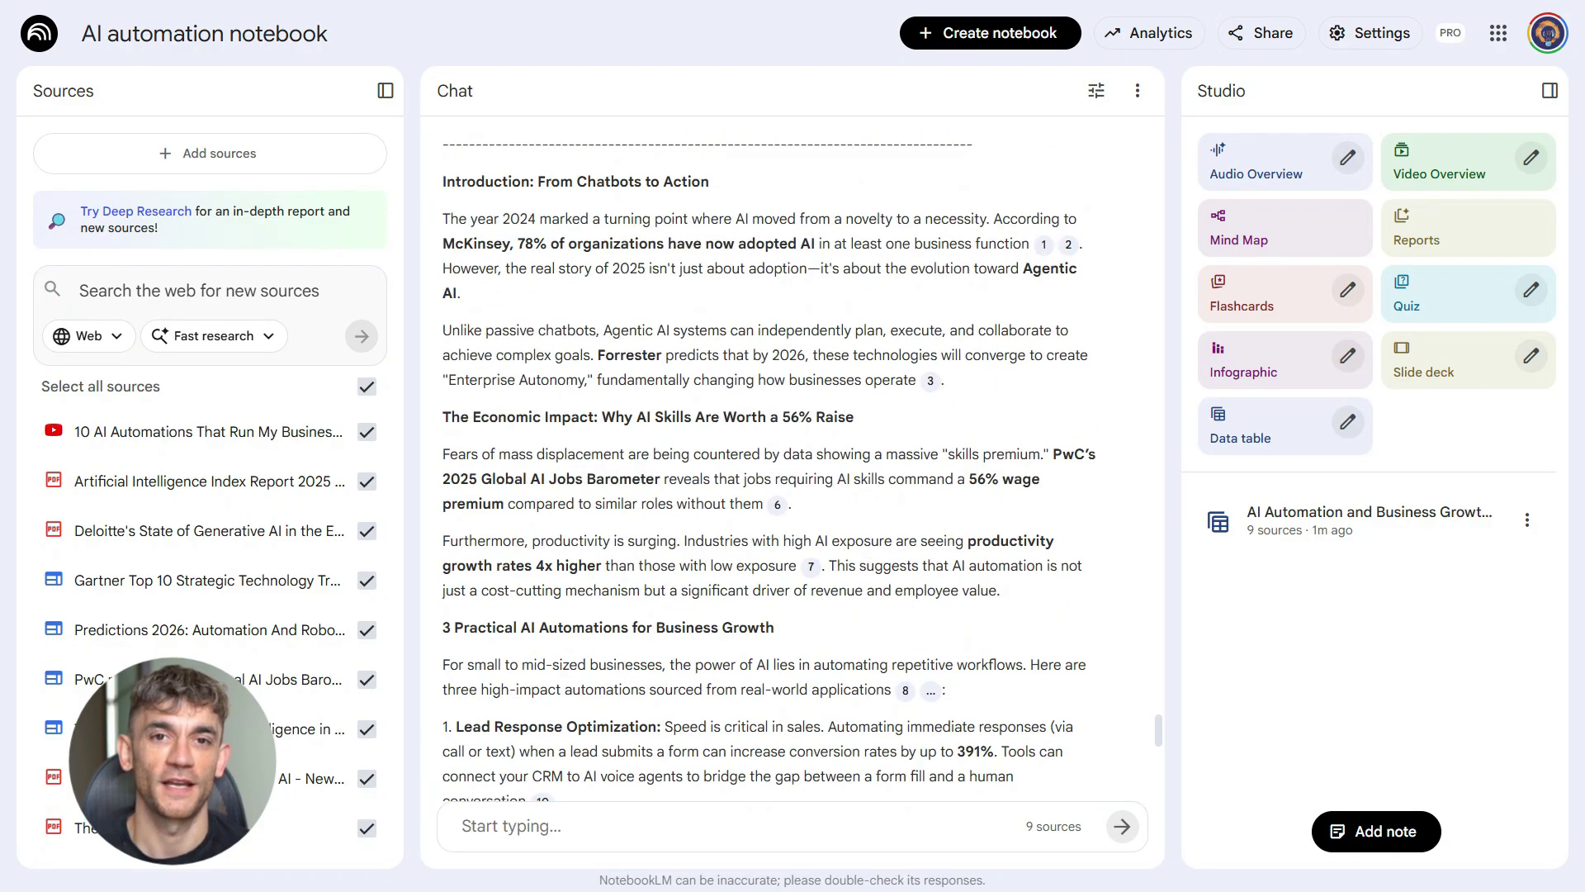
scroll(793, 454, "up", 5)
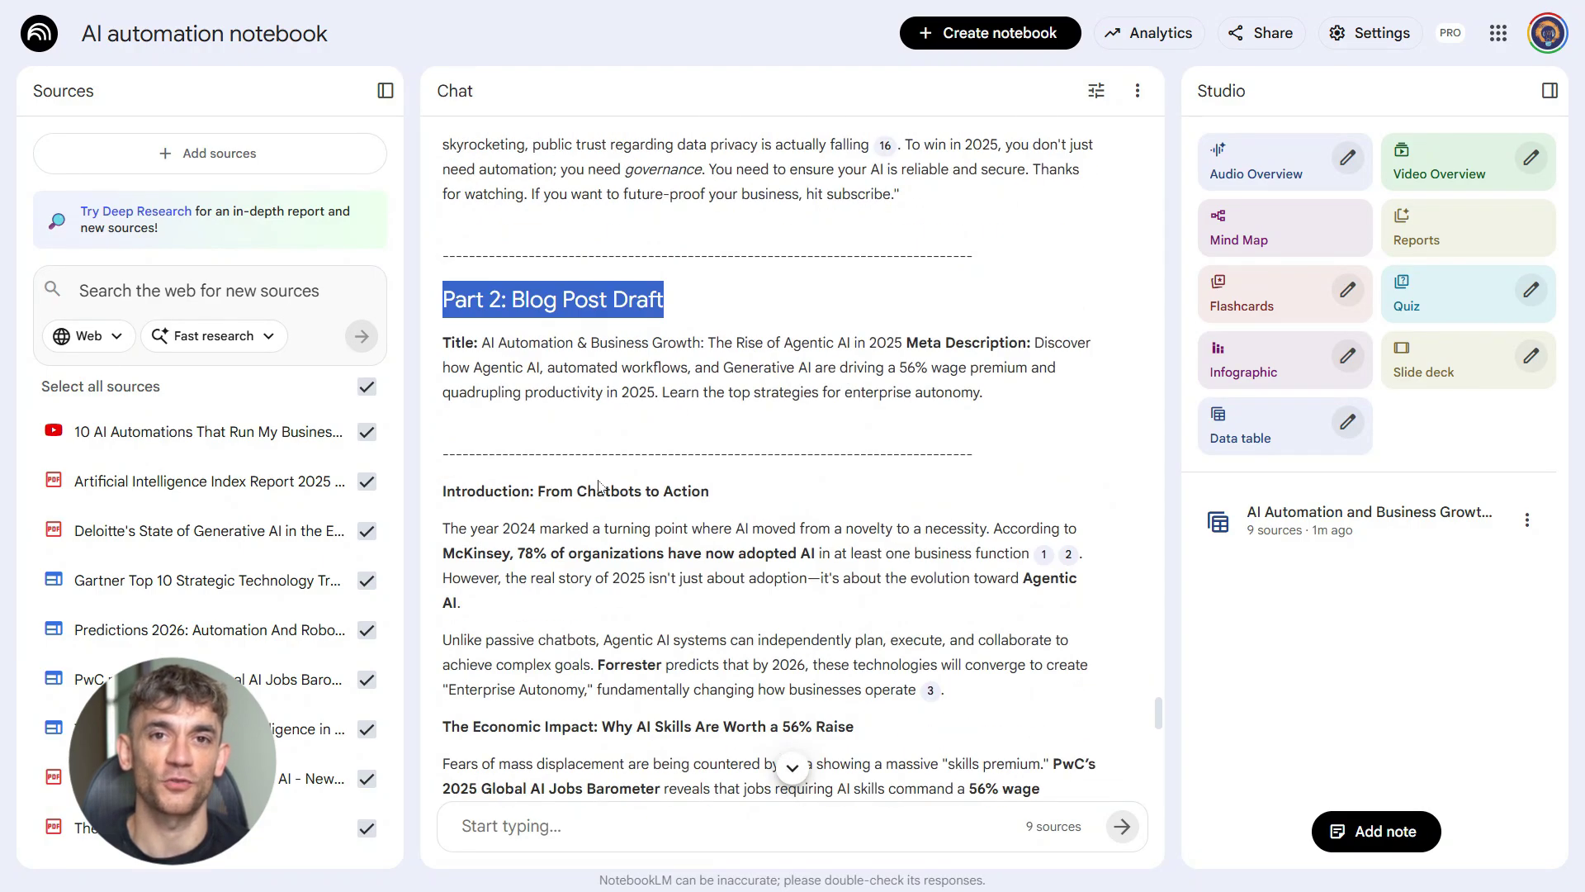
scroll(600, 485, "down", 4)
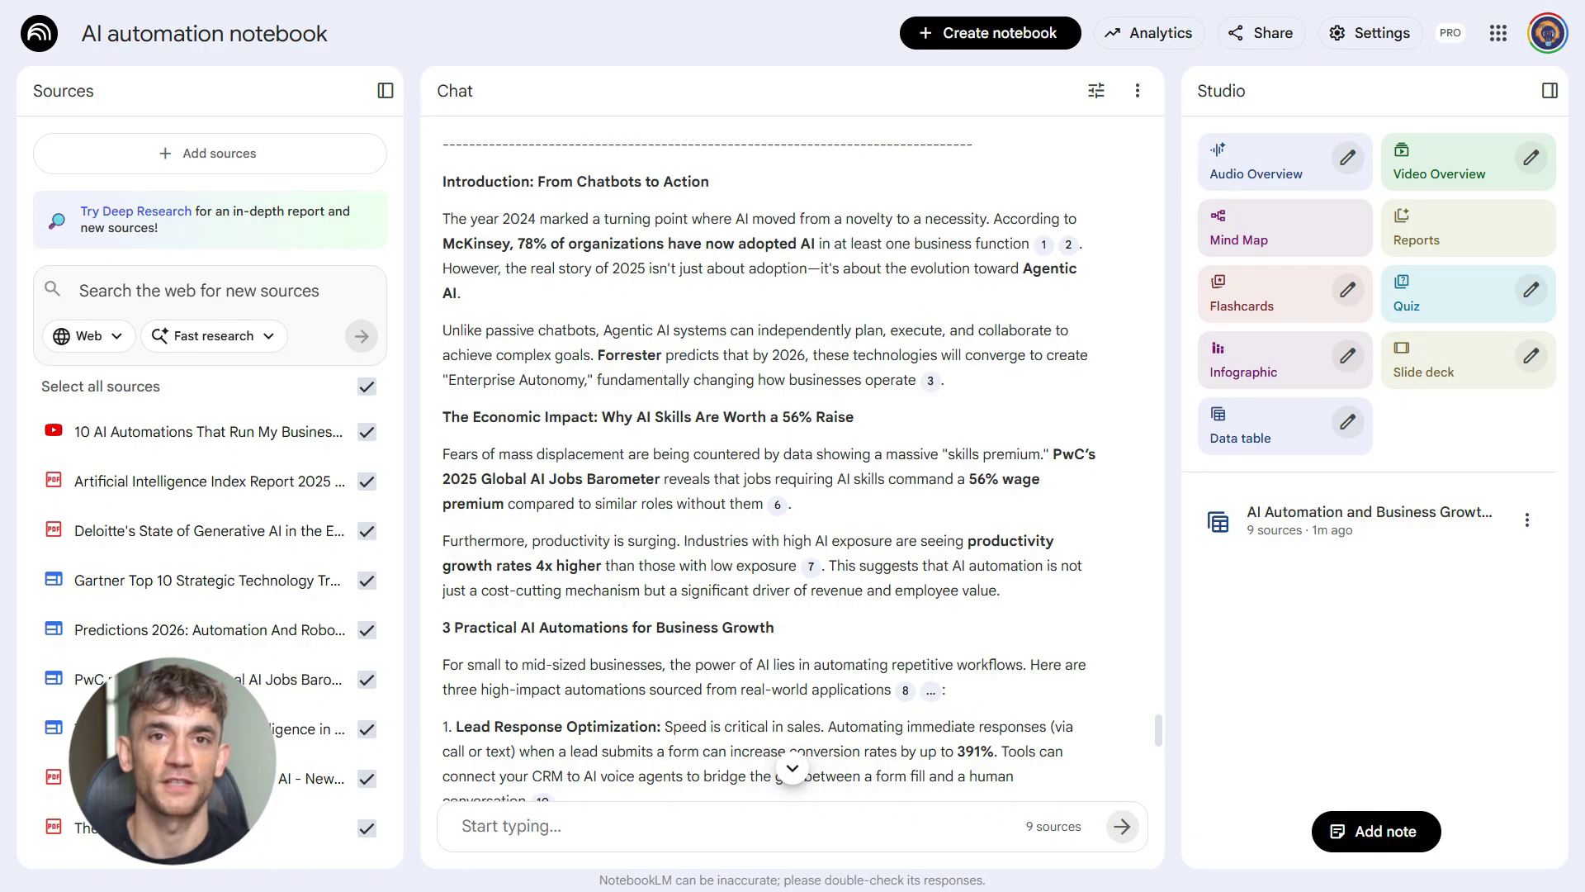
Inspect the source passages behind citation 6 and the video transcript cited by citation 9.
left_click(776, 504)
scroll(786, 512, "down", 2)
scroll(786, 512, "down", 2)
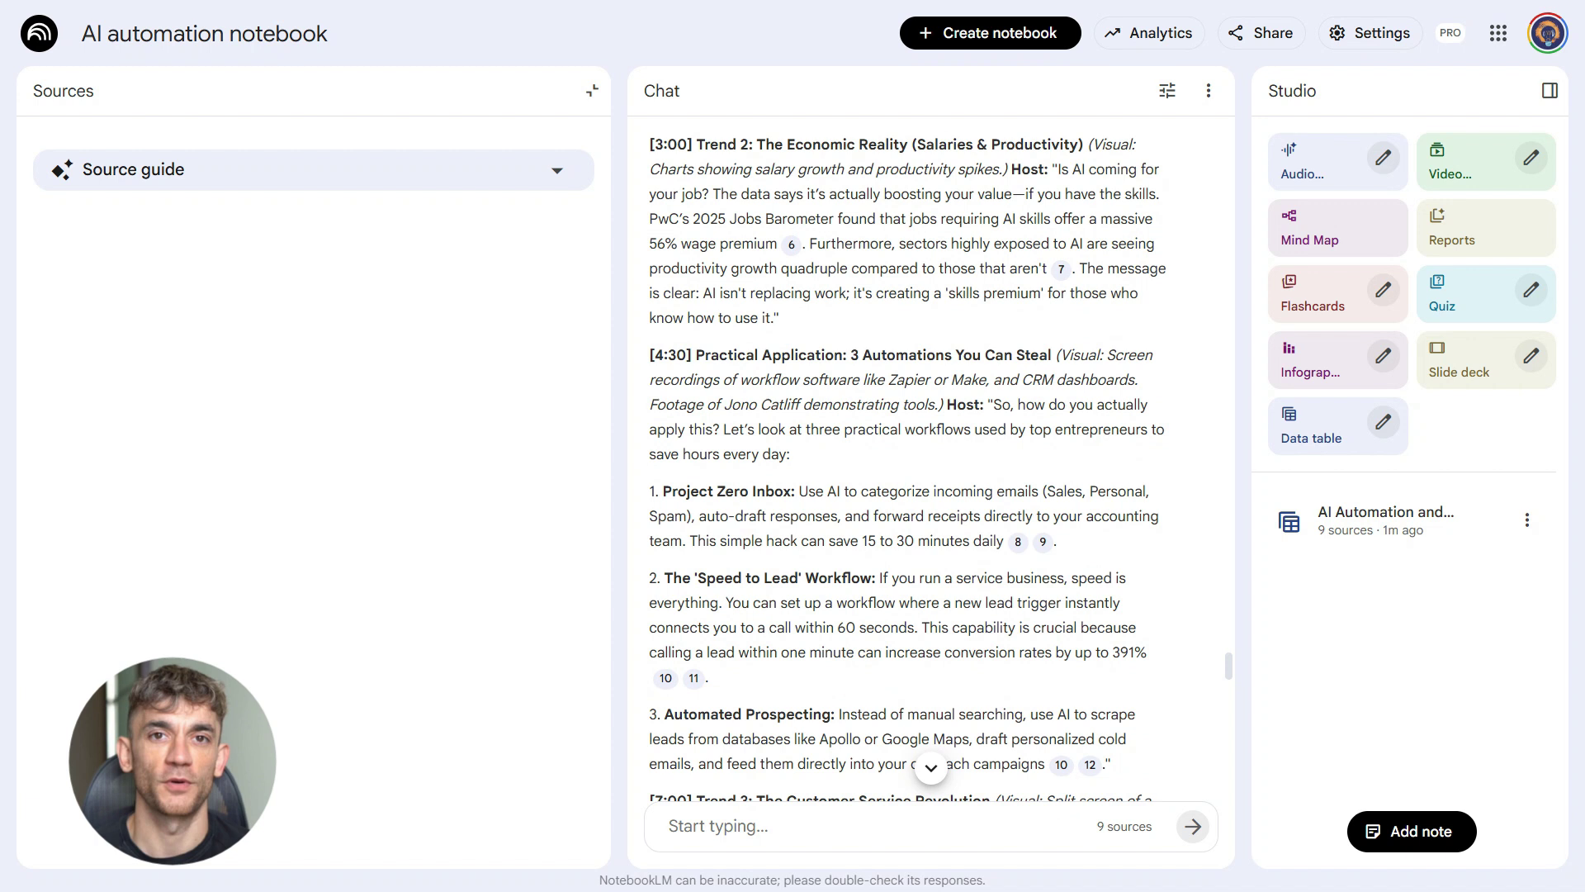
left_click(1044, 542)
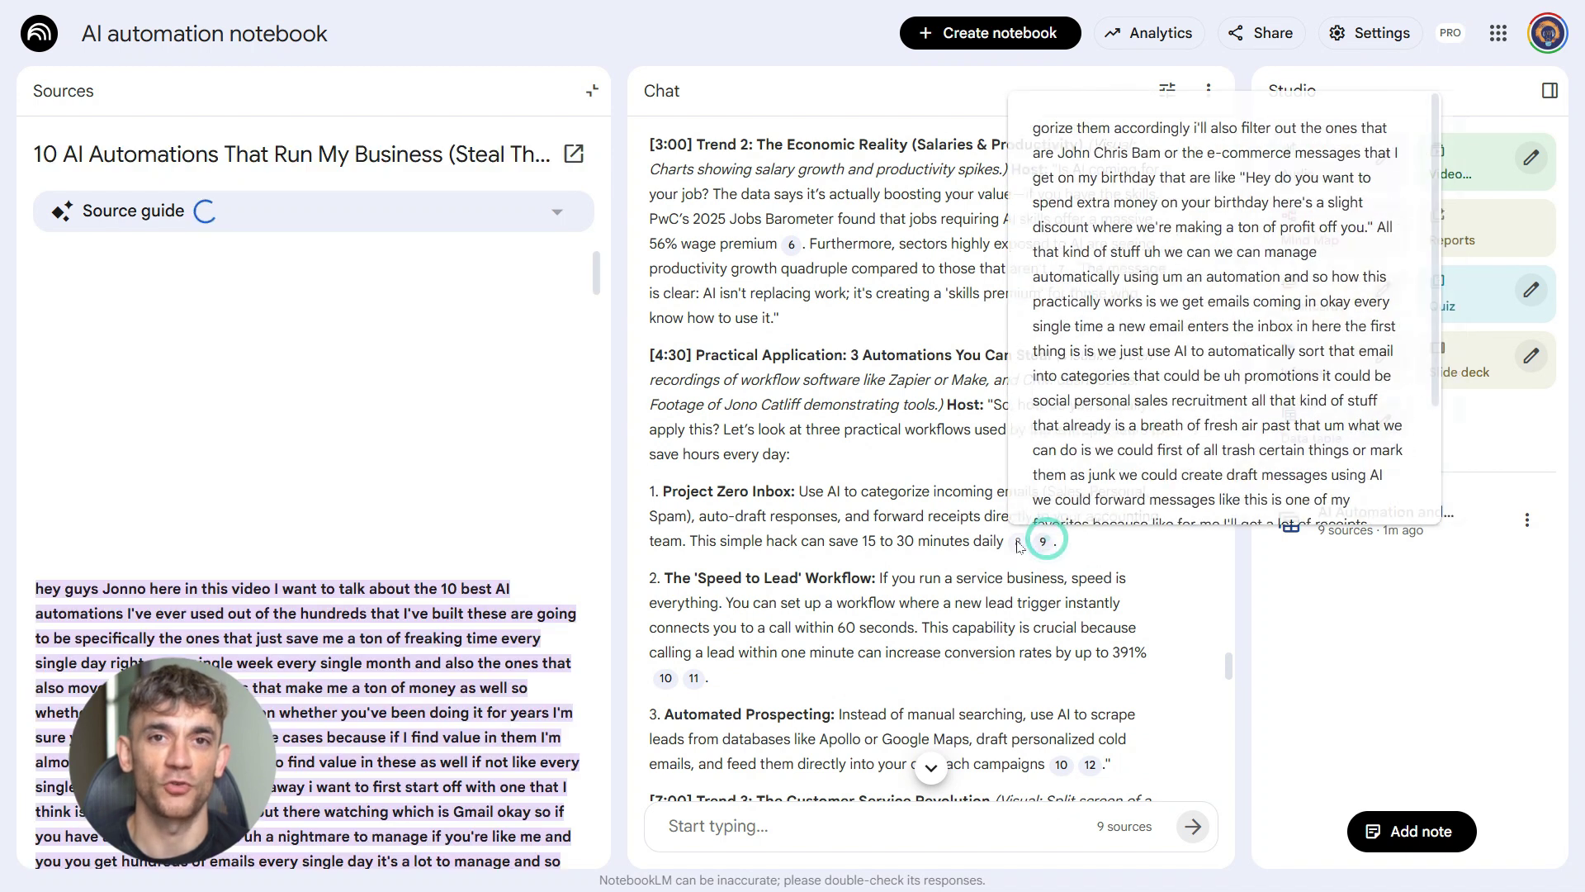
scroll(1017, 547, "down", 2)
scroll(950, 529, "down", 3)
scroll(826, 512, "down", 1)
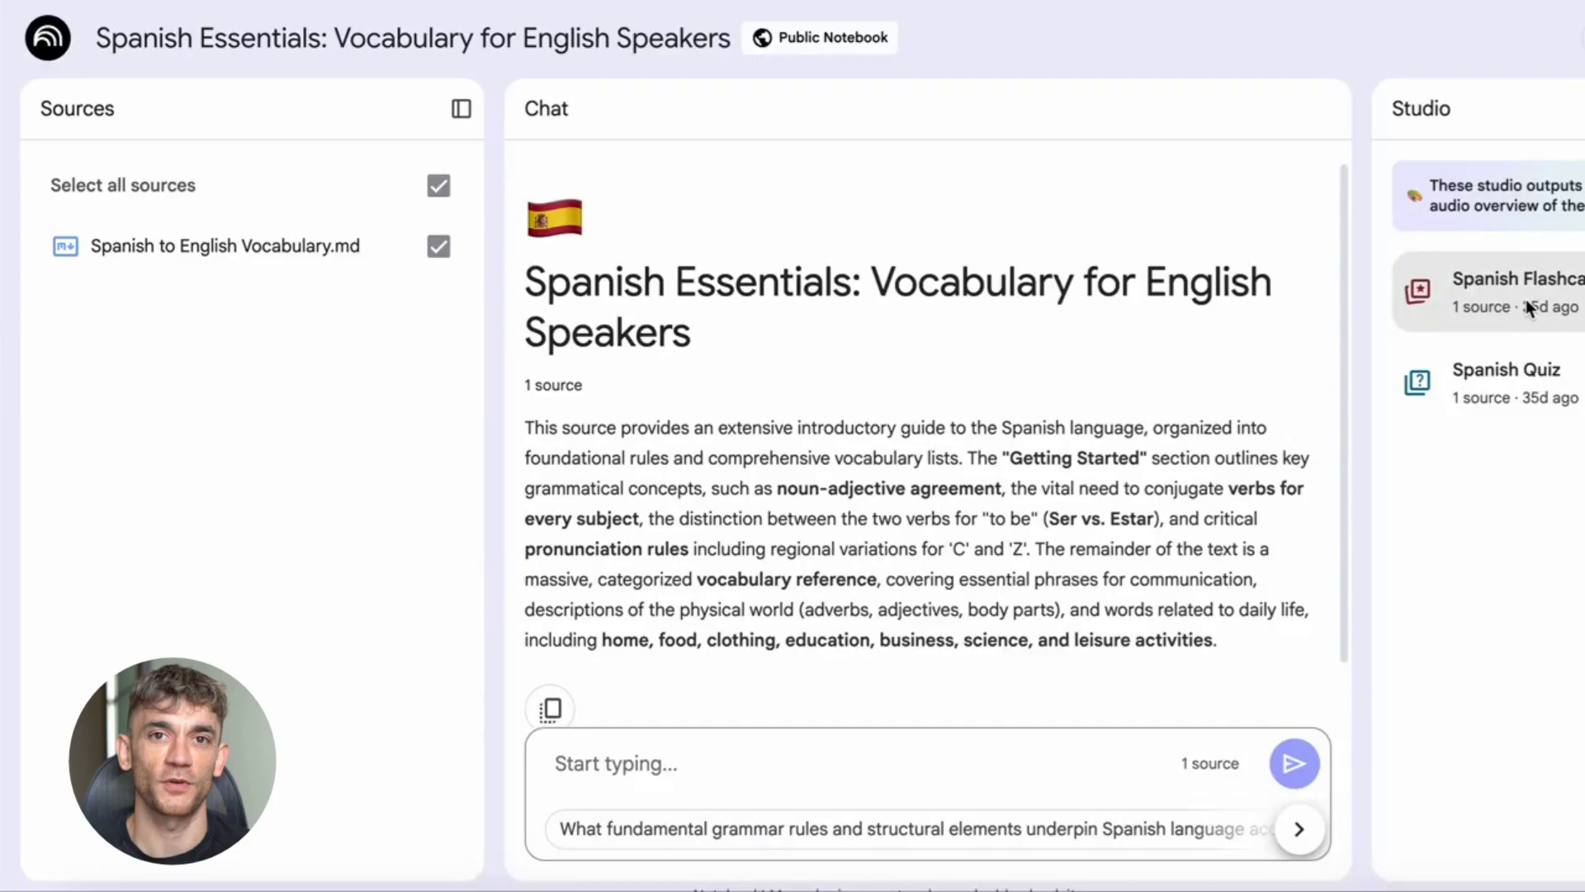
Flip the Spanish flashcards, including brother and house, to their English translations, then open the Spanish Quiz.
left_click(1526, 302)
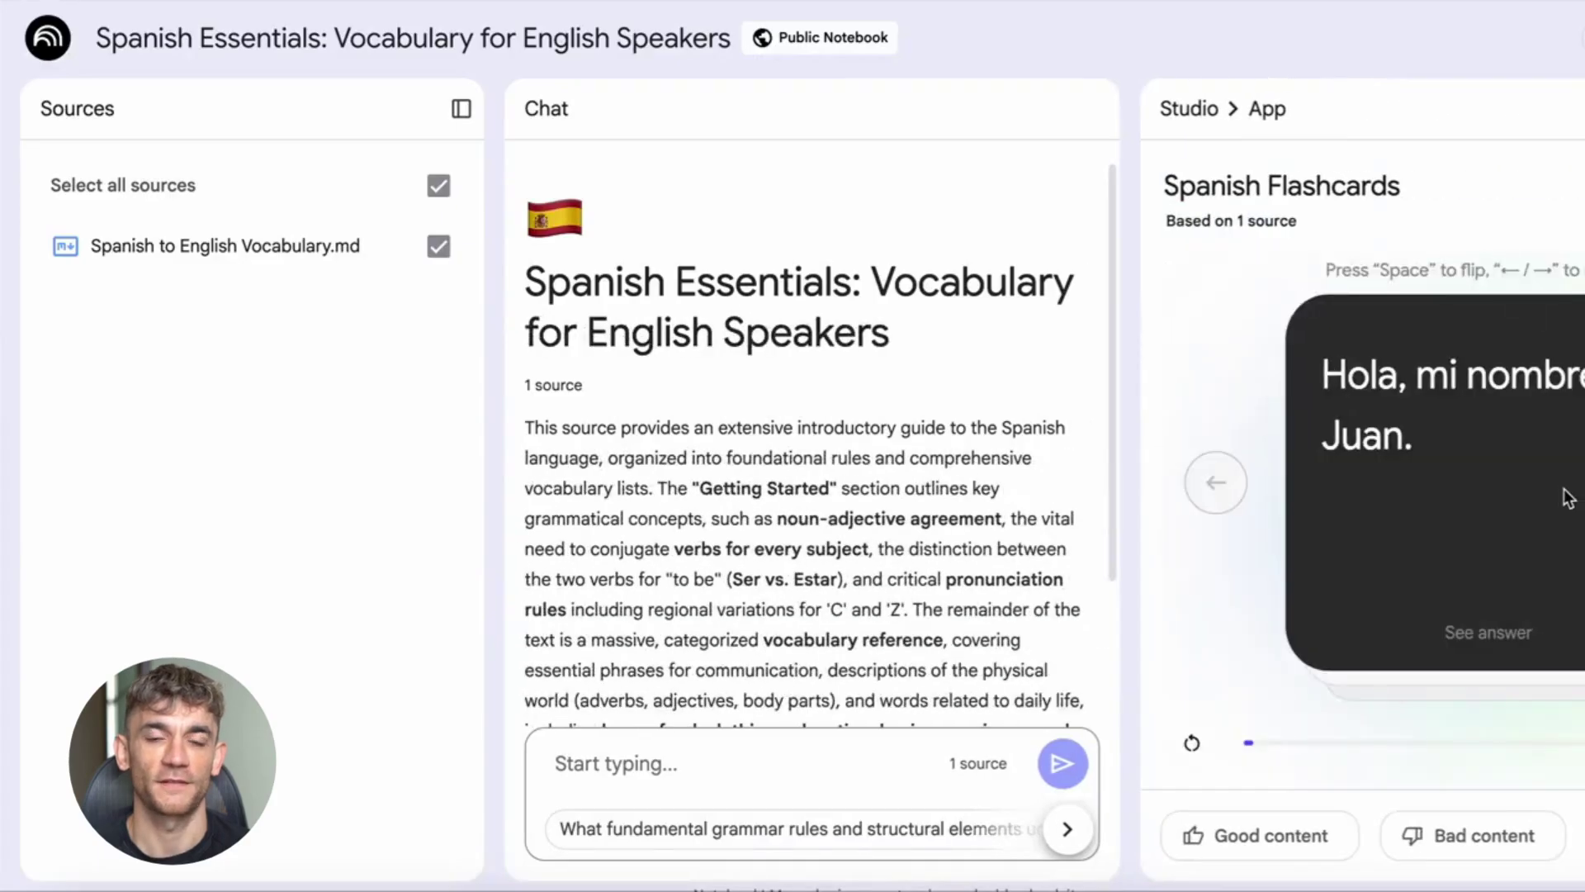
left_click(1569, 499)
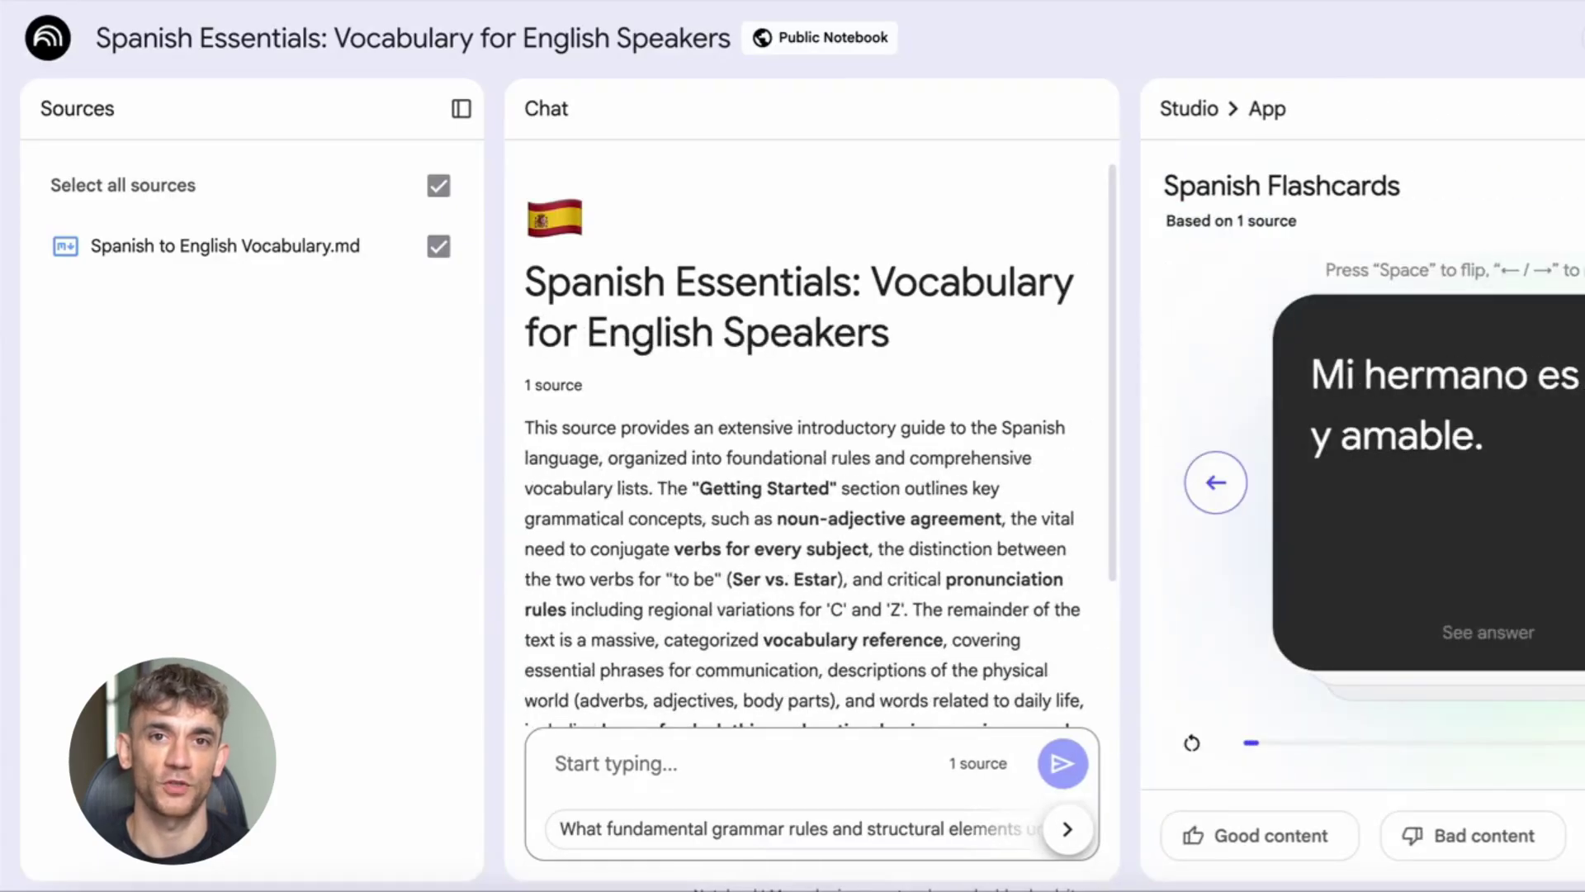
left_click(1567, 496)
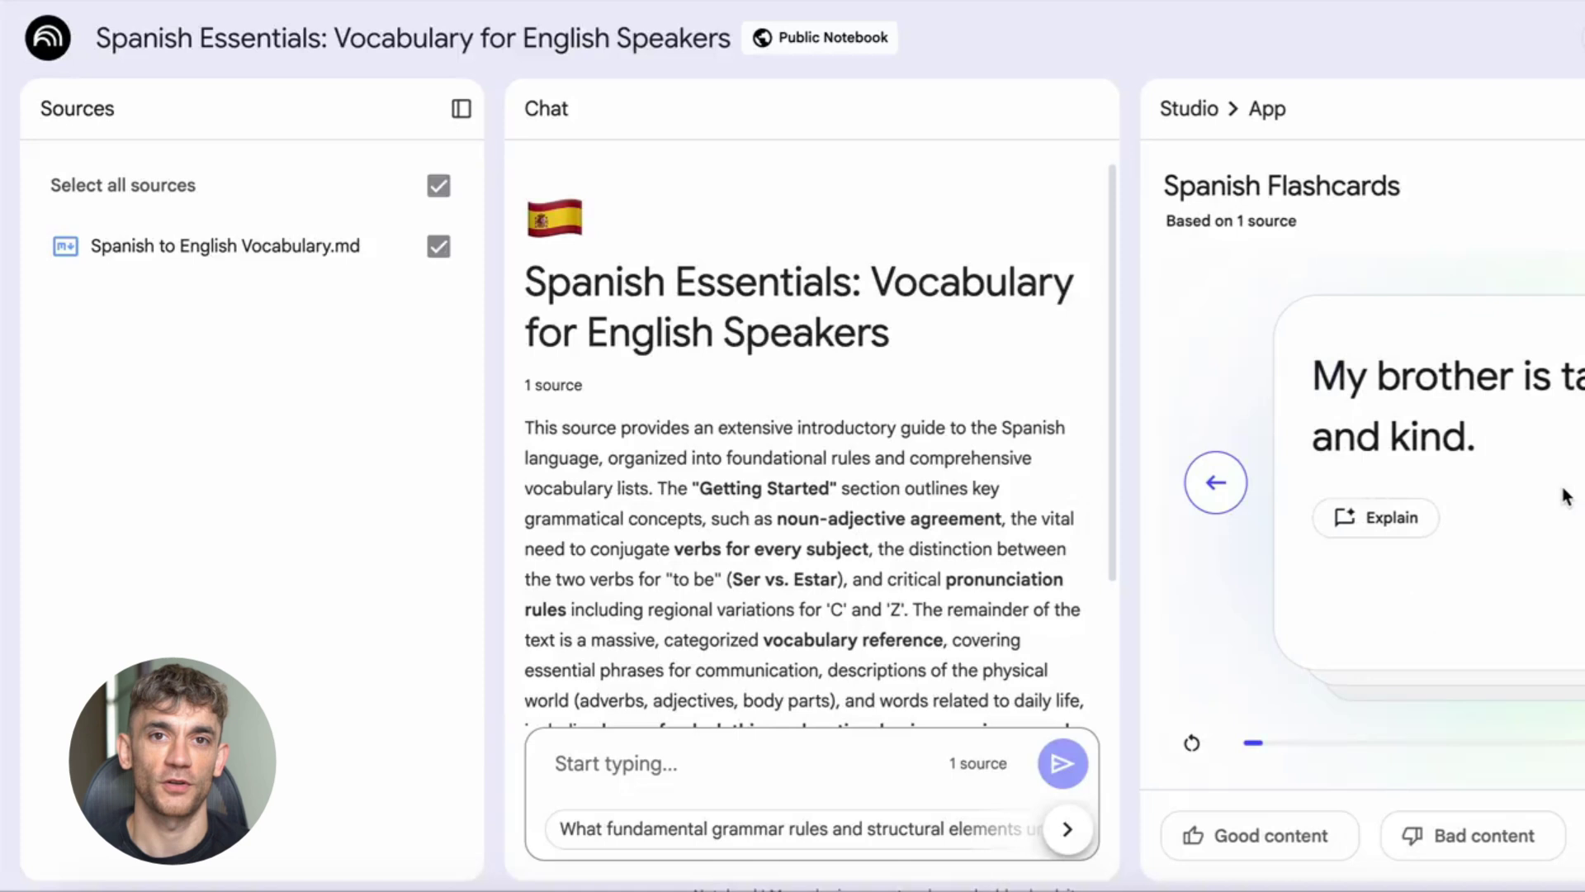
left_click(1567, 496)
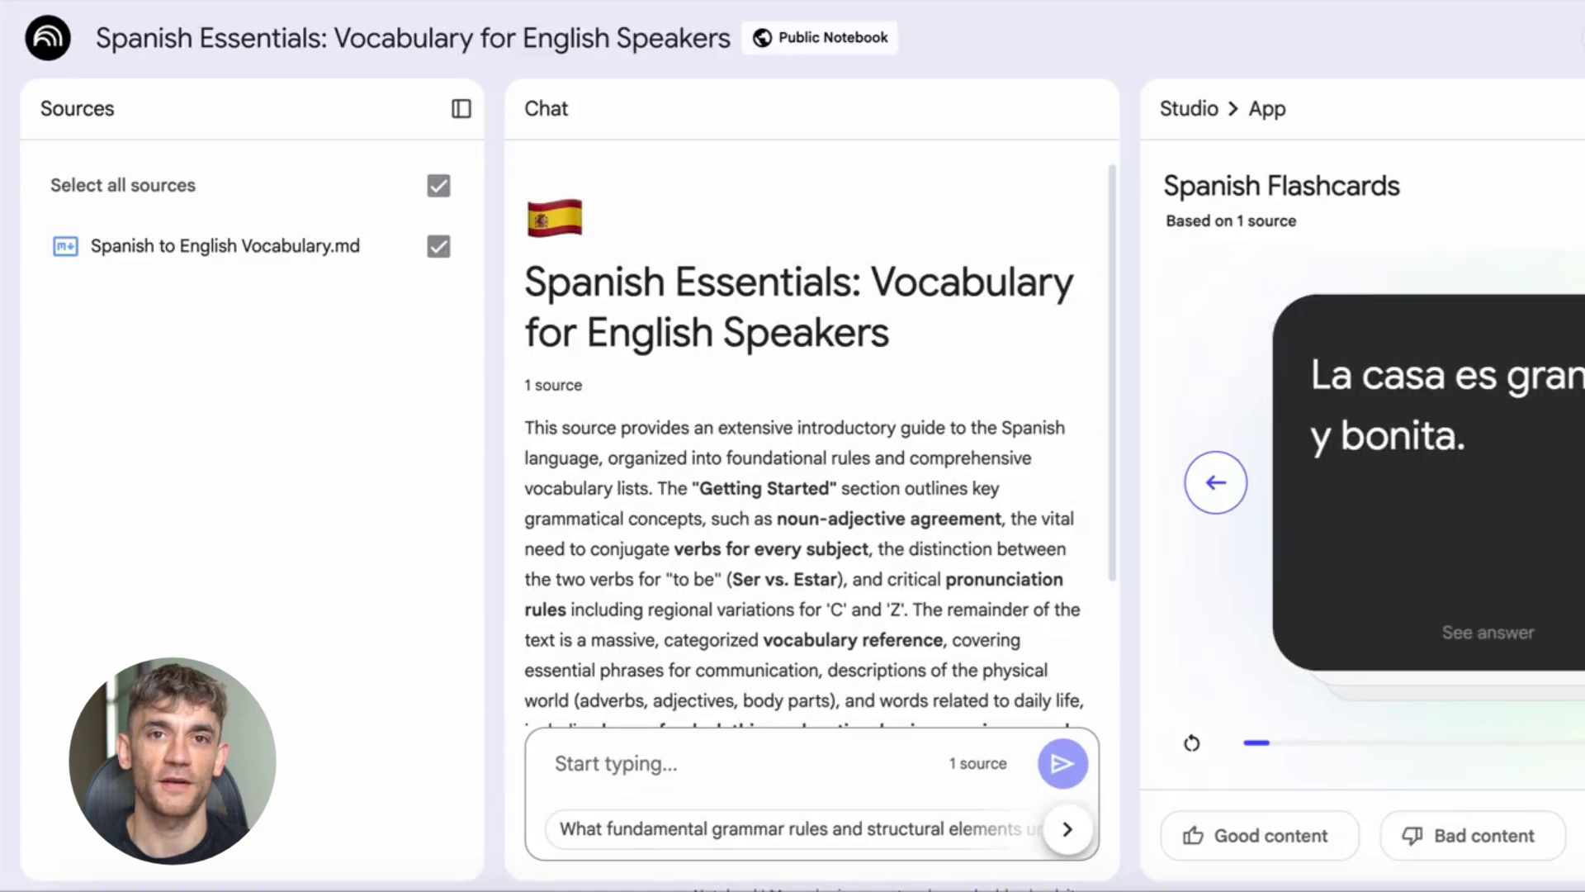
left_click(1557, 501)
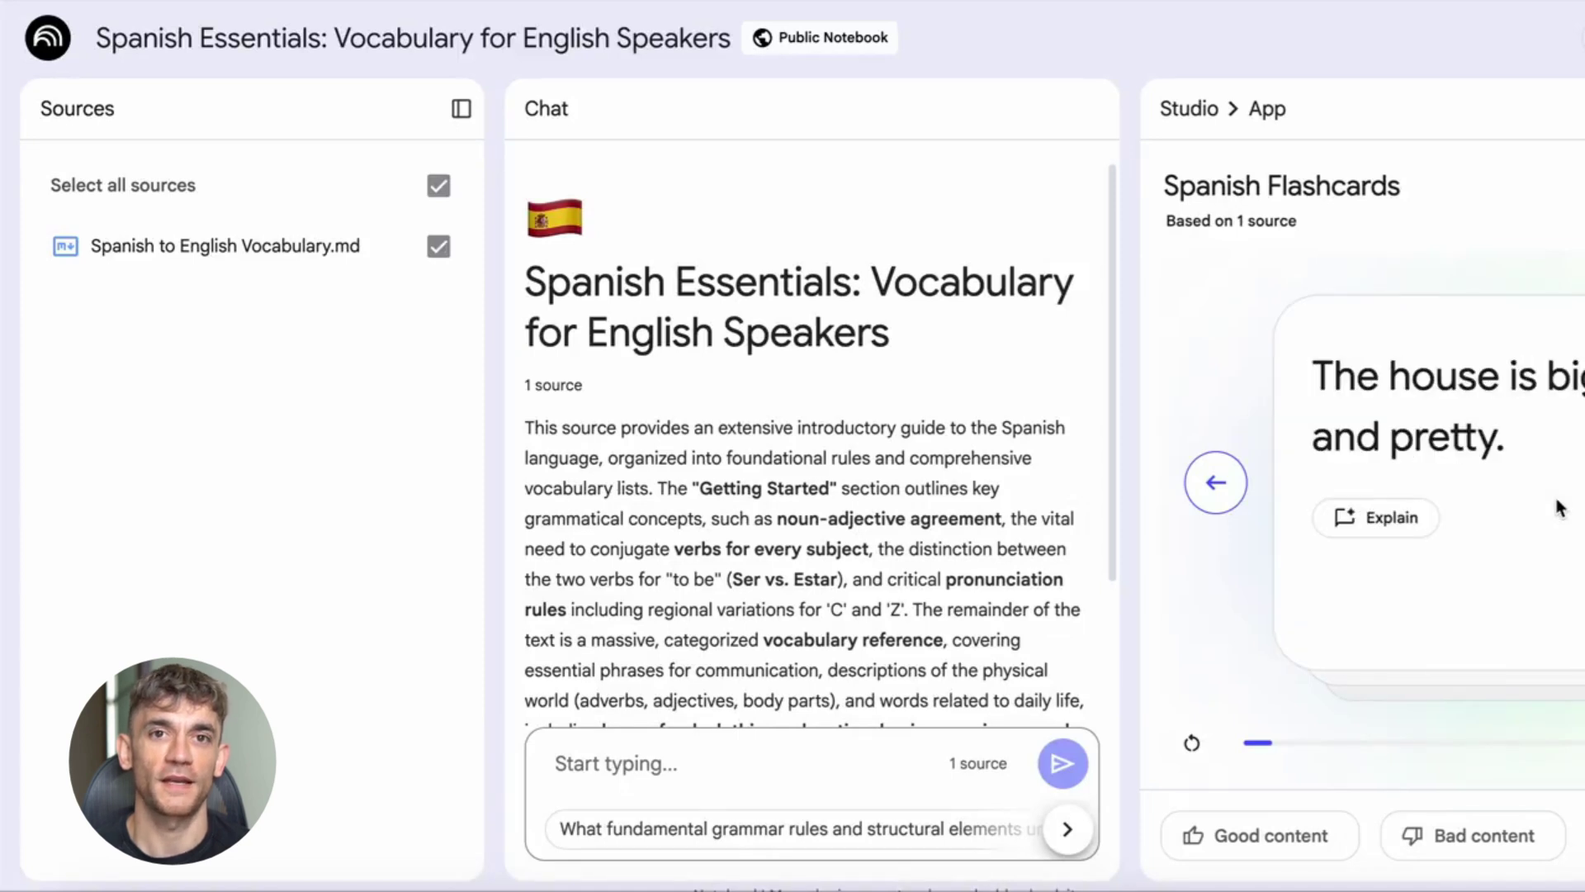
left_click(1560, 507)
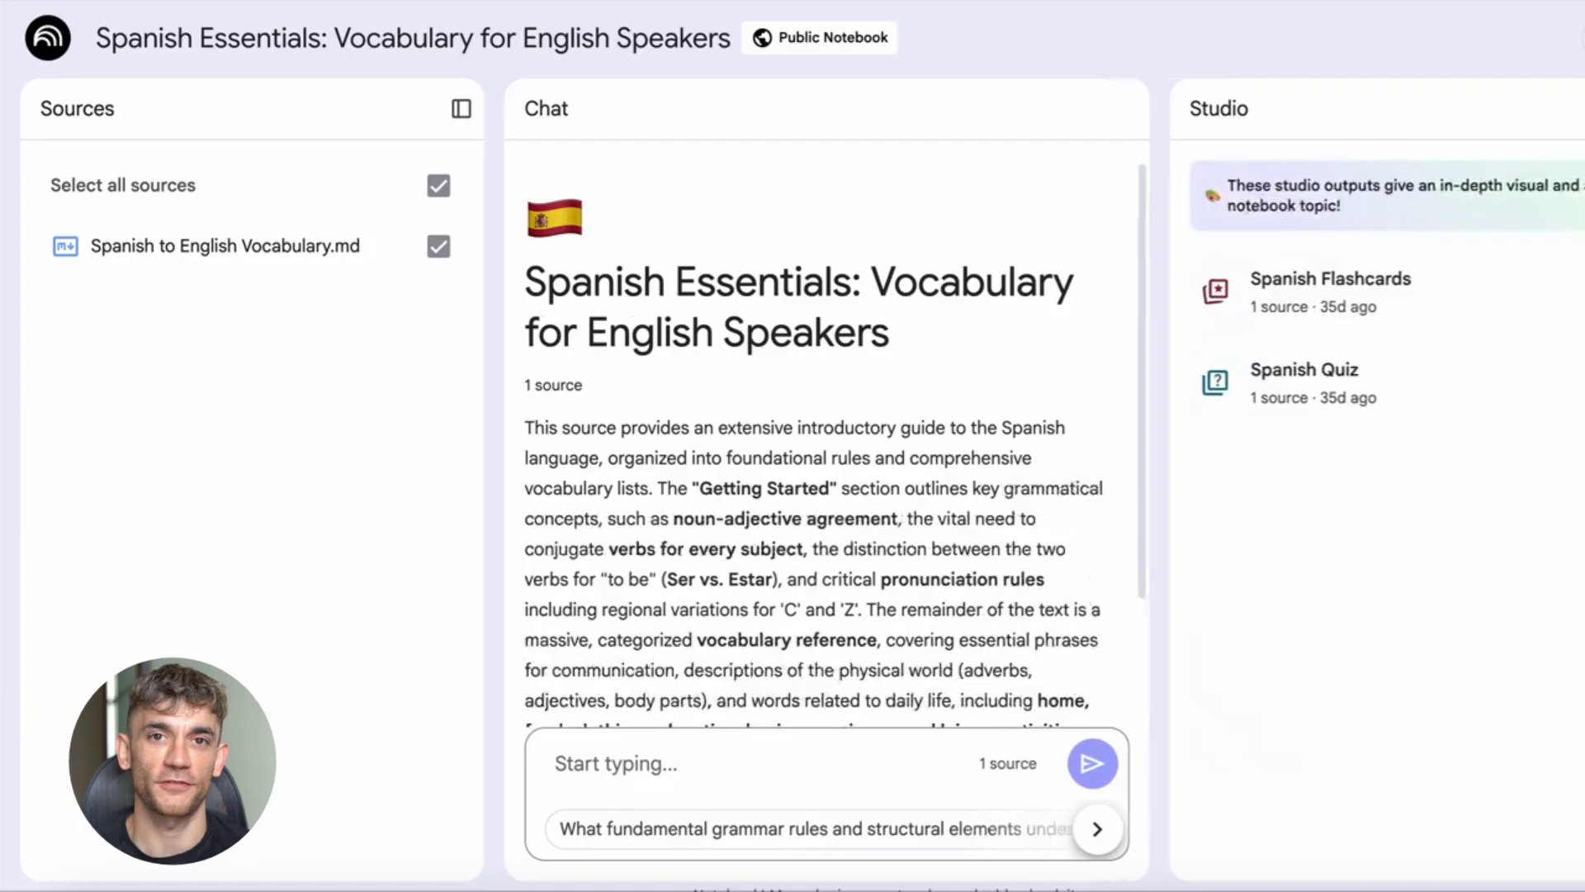
left_click(1572, 375)
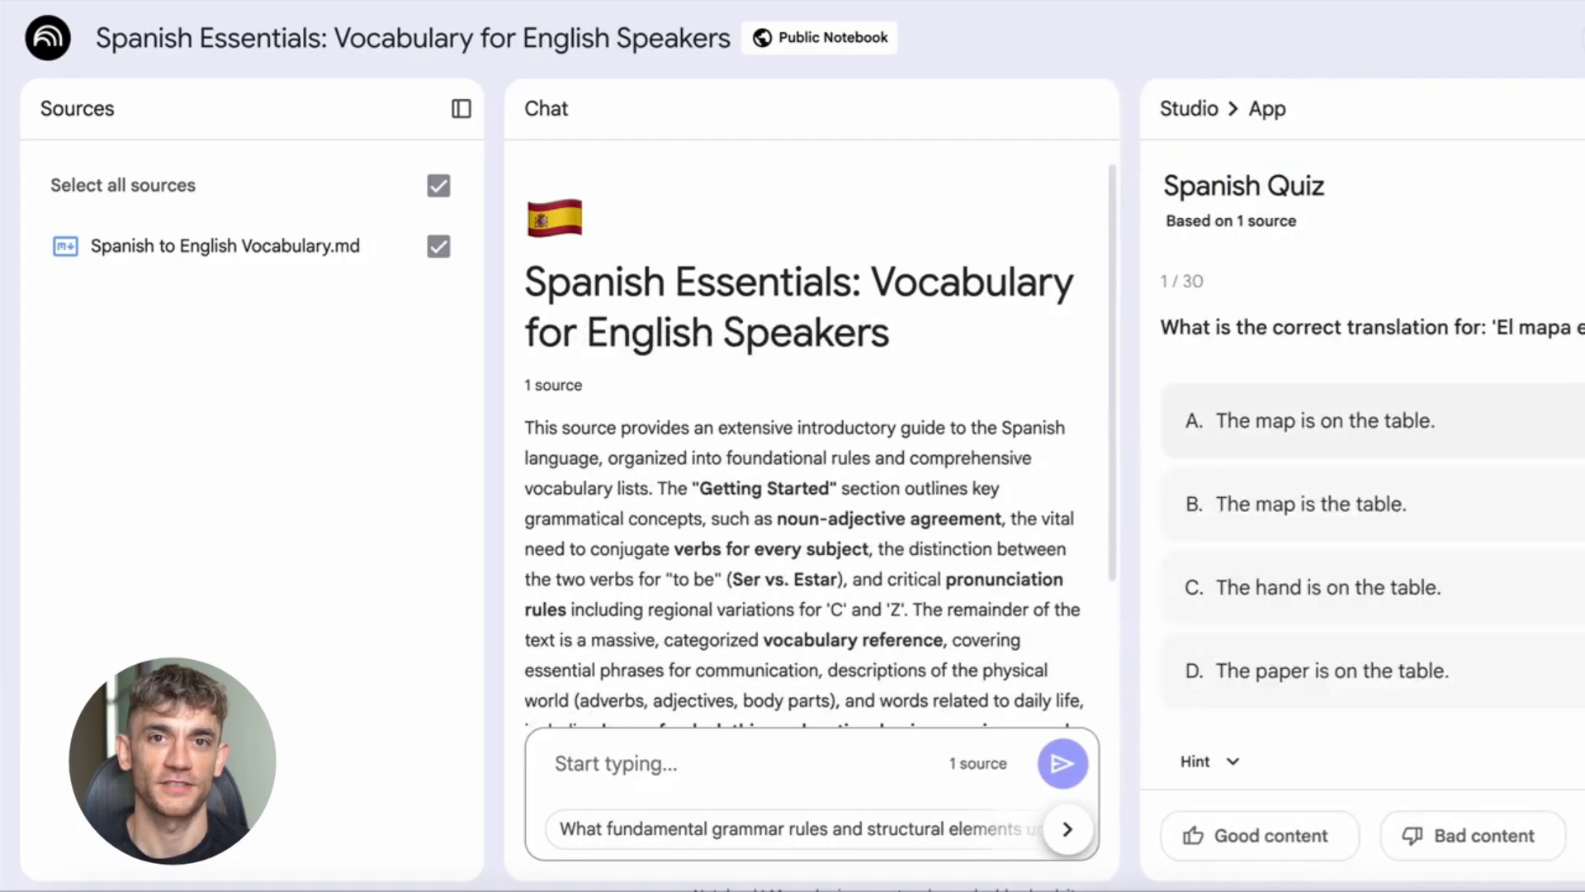
scroll(1372, 521, "down", 1)
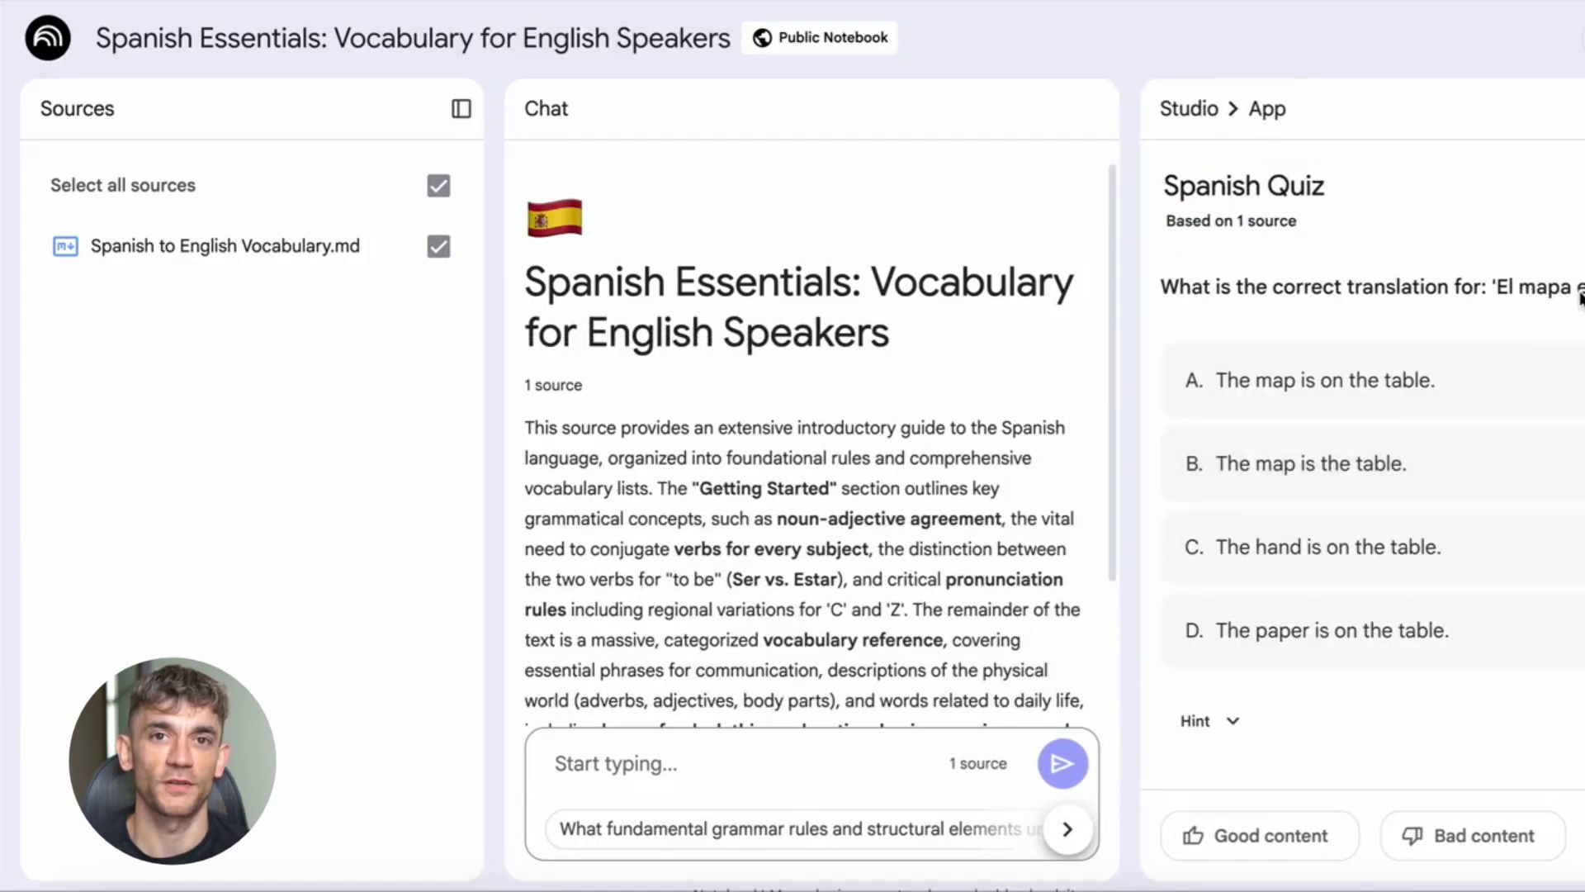
Answer the quiz question with 'The map is on the table' and scroll the landing page hero.
left_click(1527, 381)
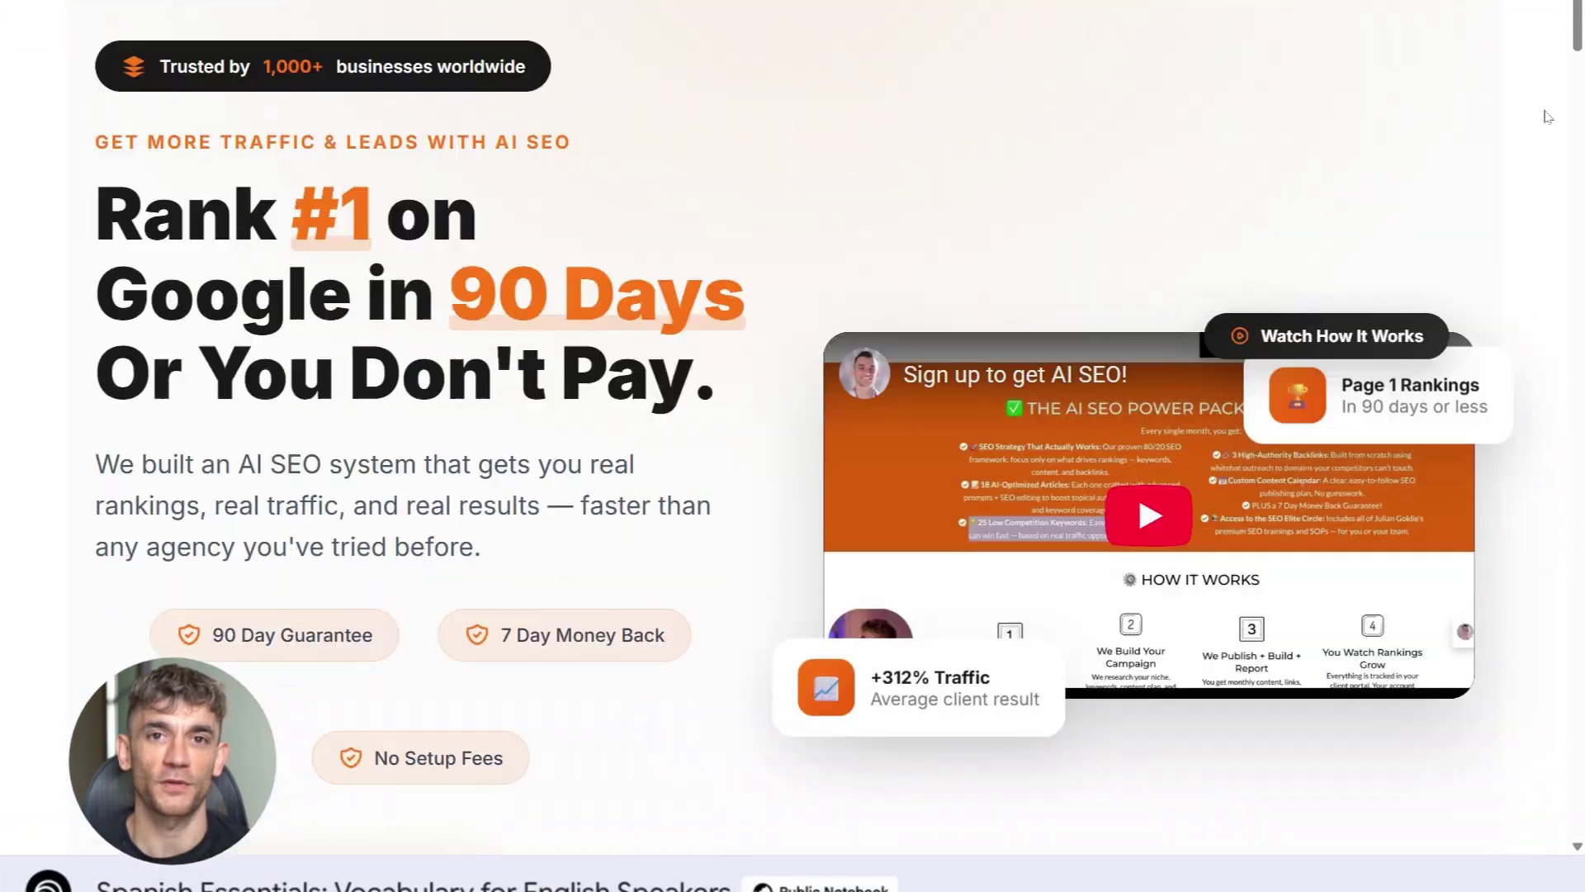
scroll(1547, 154, "down", 4)
scroll(1547, 155, "down", 2)
scroll(1547, 154, "down", 5)
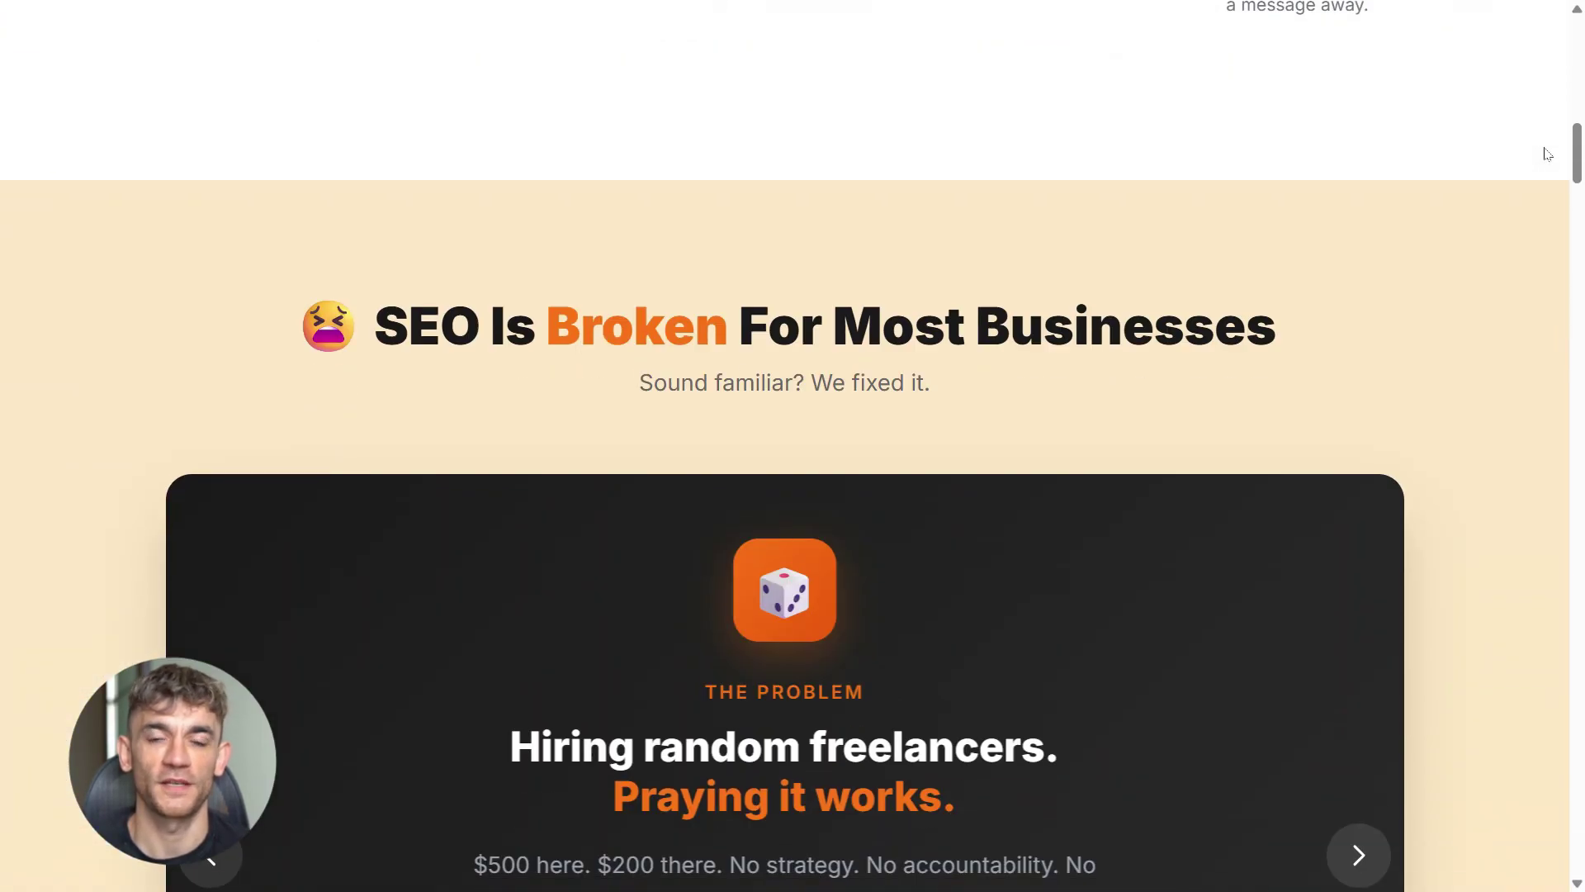
scroll(1547, 155, "down", 2)
scroll(1547, 155, "down", 3)
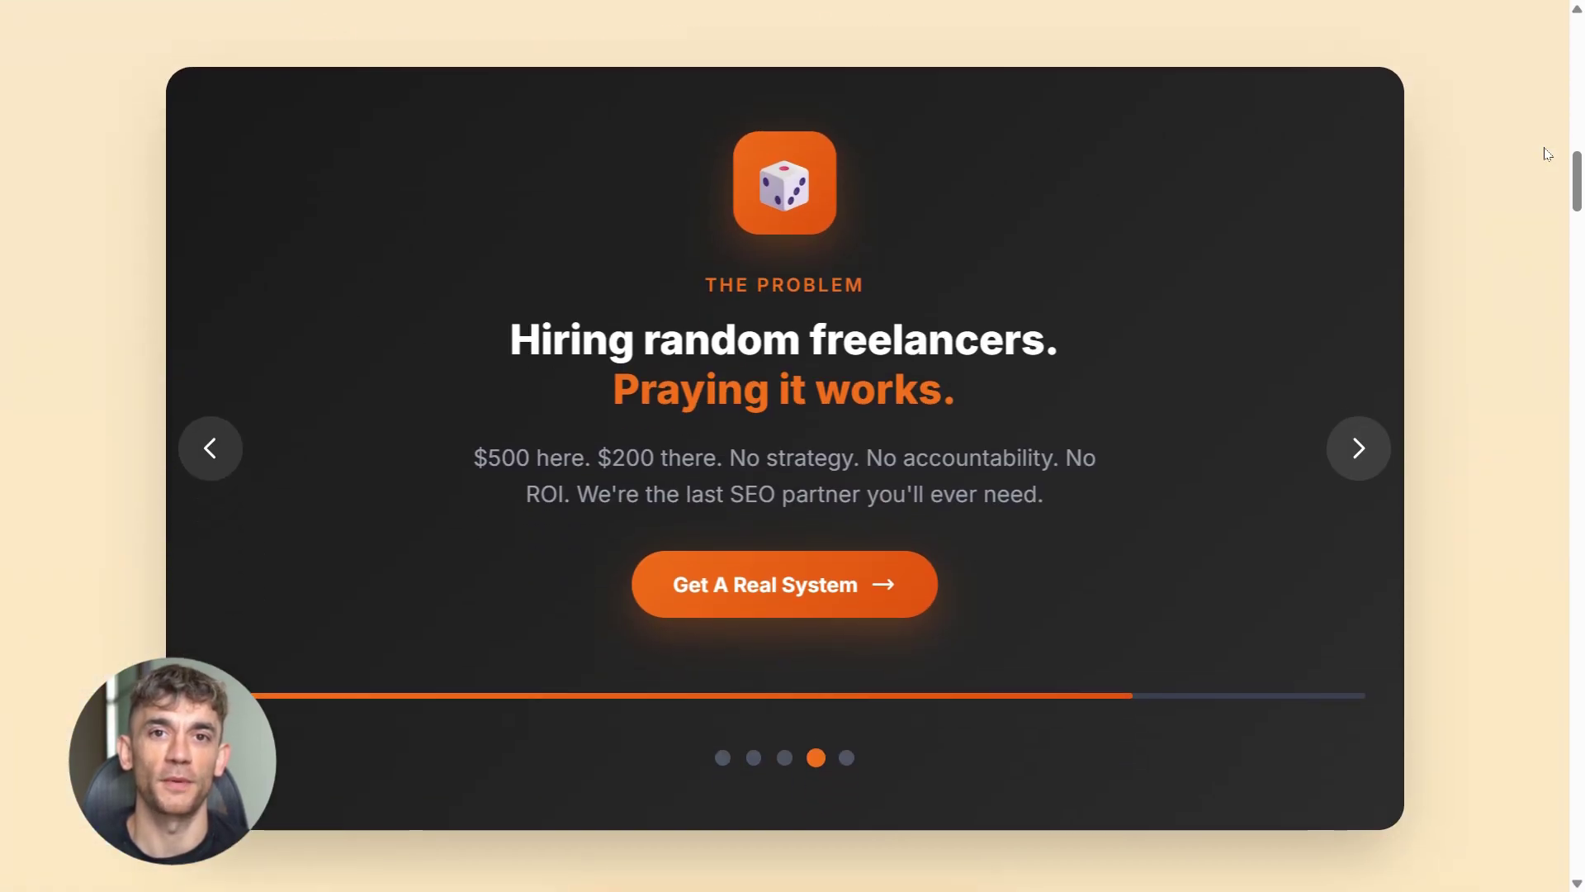
Cycle through the problem-slide carousel, back to the previous and on to the last slide.
left_click(780, 755)
left_click(721, 753)
left_click(846, 751)
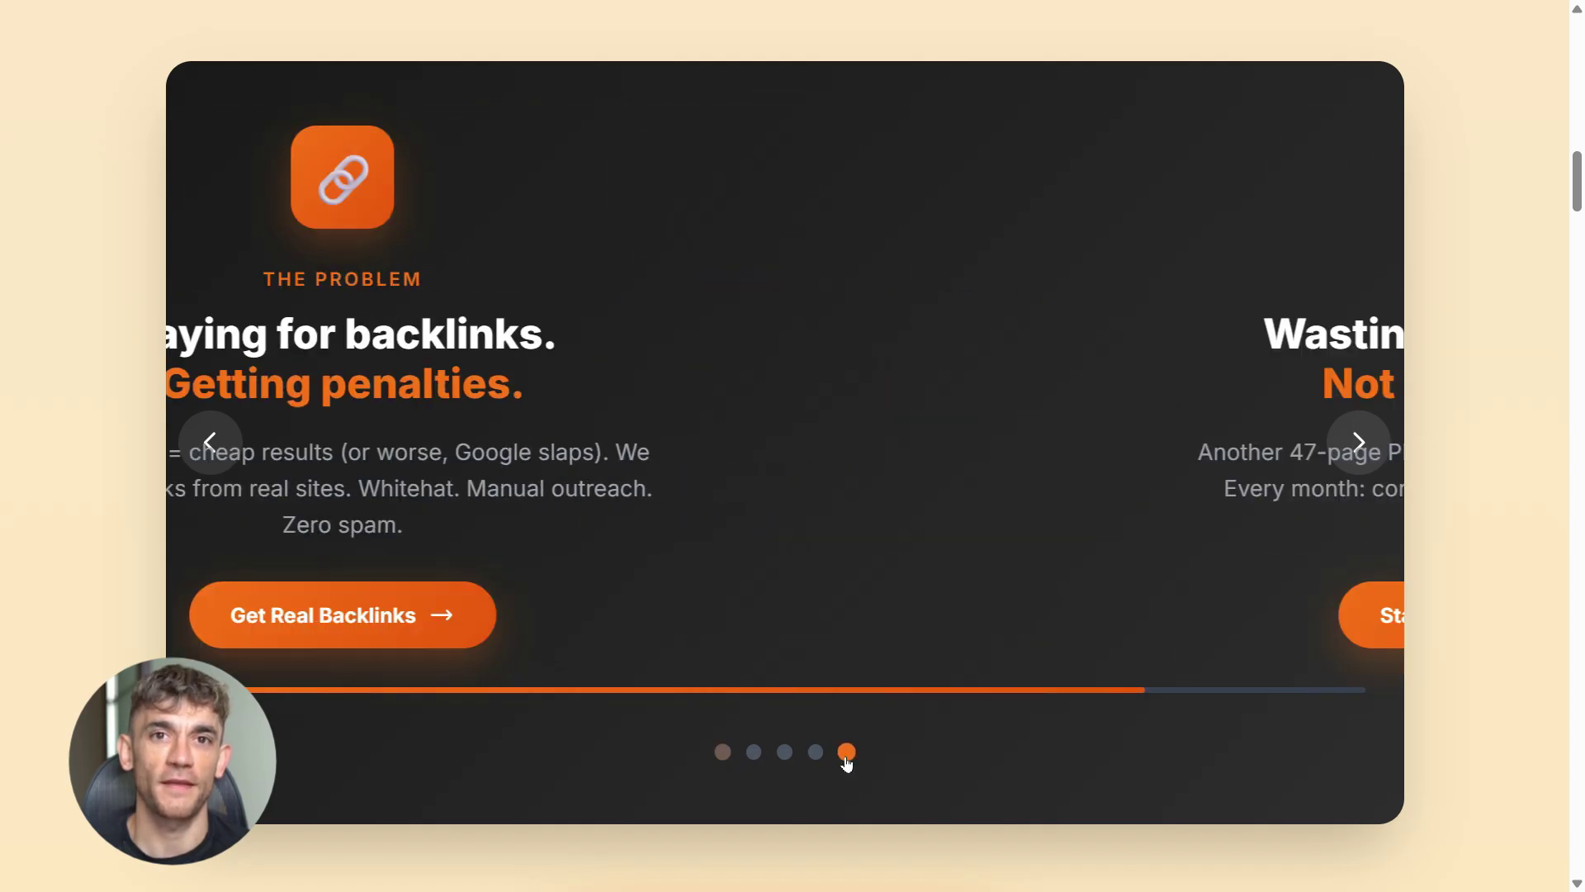
scroll(1499, 393, "down", 5)
scroll(1491, 398, "down", 9)
scroll(1403, 412, "down", 4)
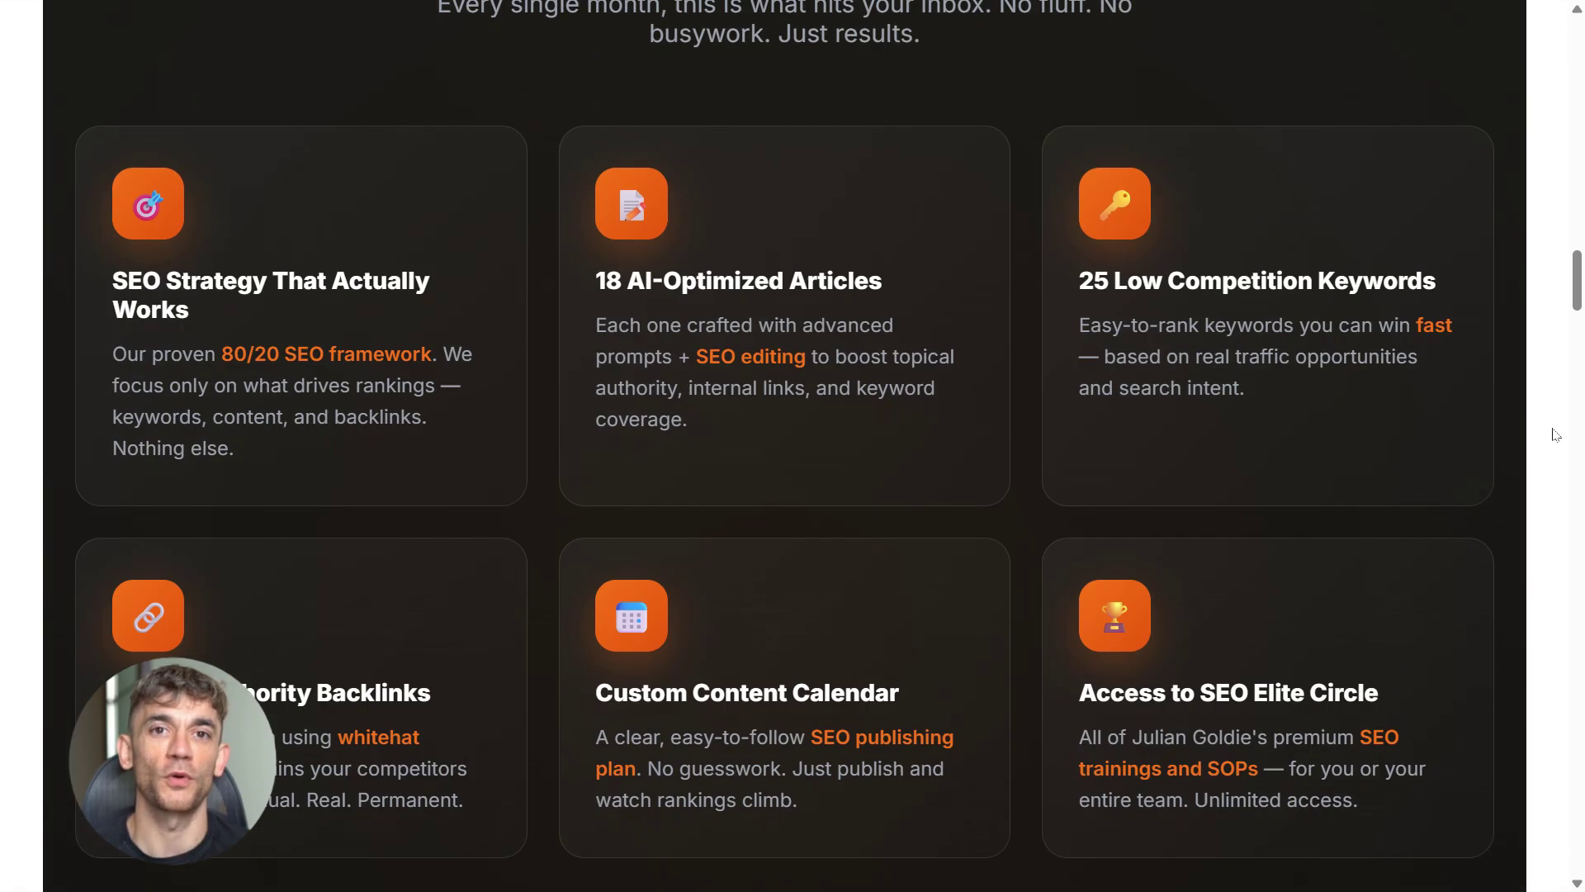
Scroll the landing page down to the 'You're Busy. We Get It.' cards.
scroll(1430, 451, "down", 4)
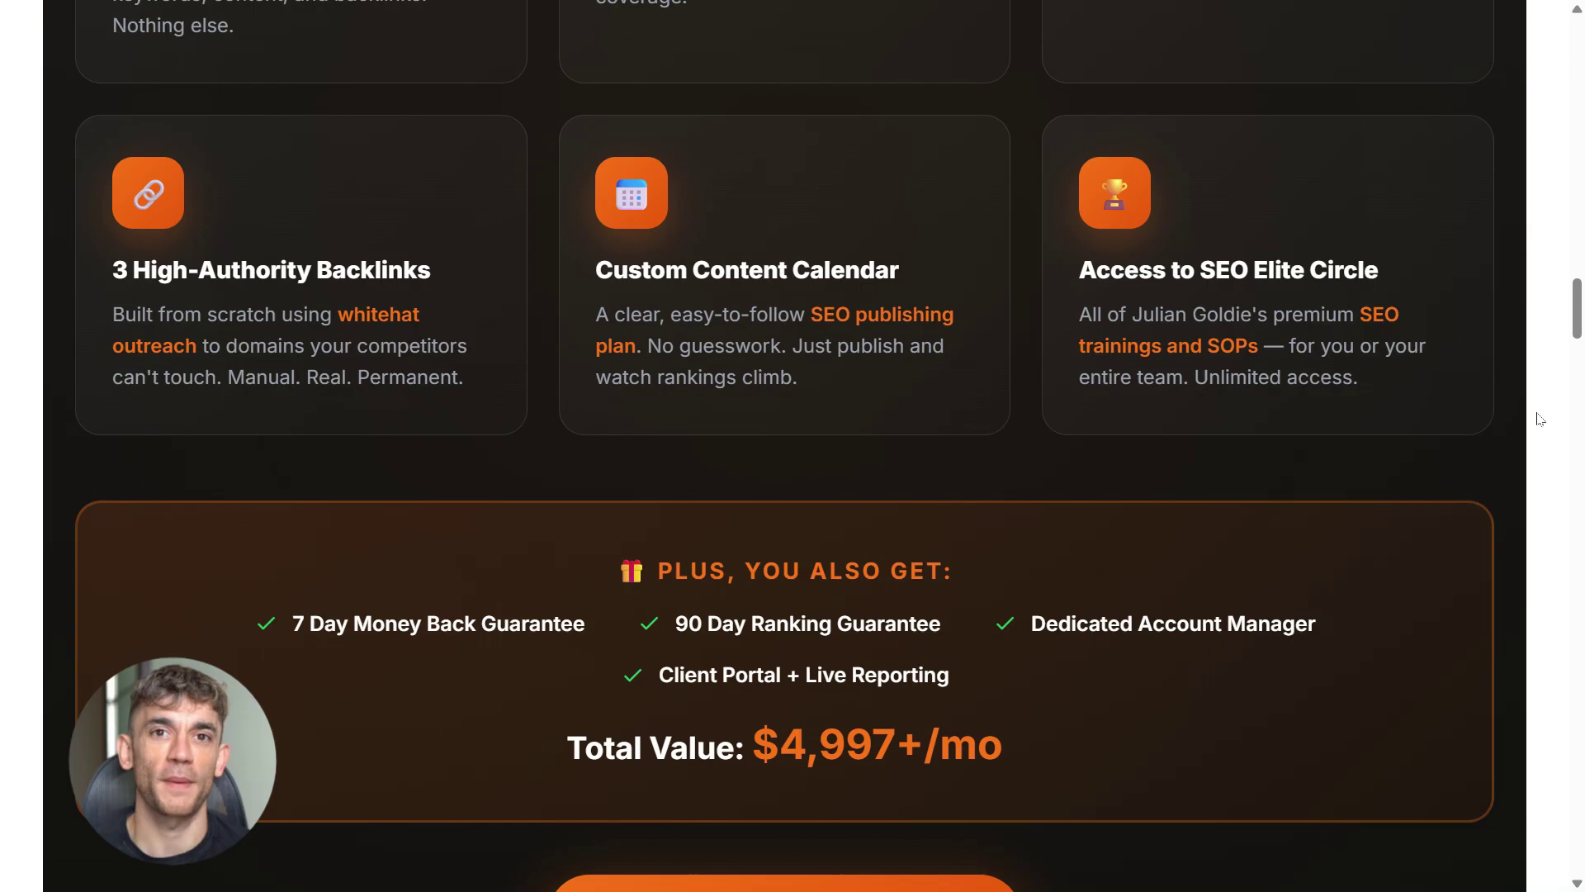
scroll(1452, 445, "down", 5)
scroll(1486, 437, "down", 7)
scroll(1530, 426, "down", 5)
scroll(1531, 426, "down", 6)
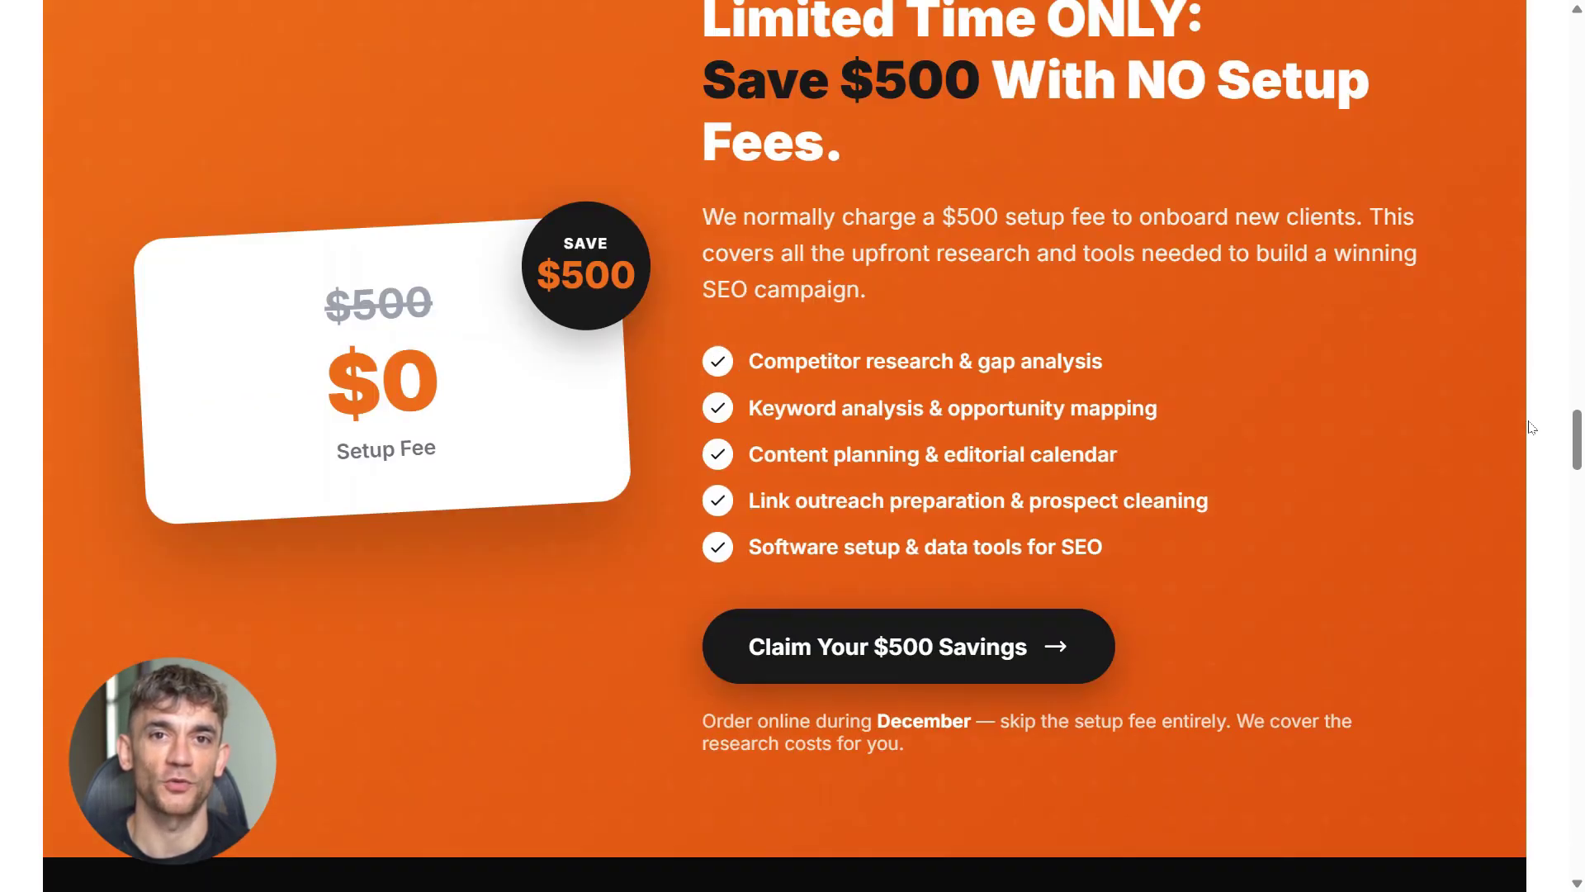
scroll(1531, 426, "down", 7)
scroll(1532, 426, "down", 5)
scroll(1531, 426, "down", 5)
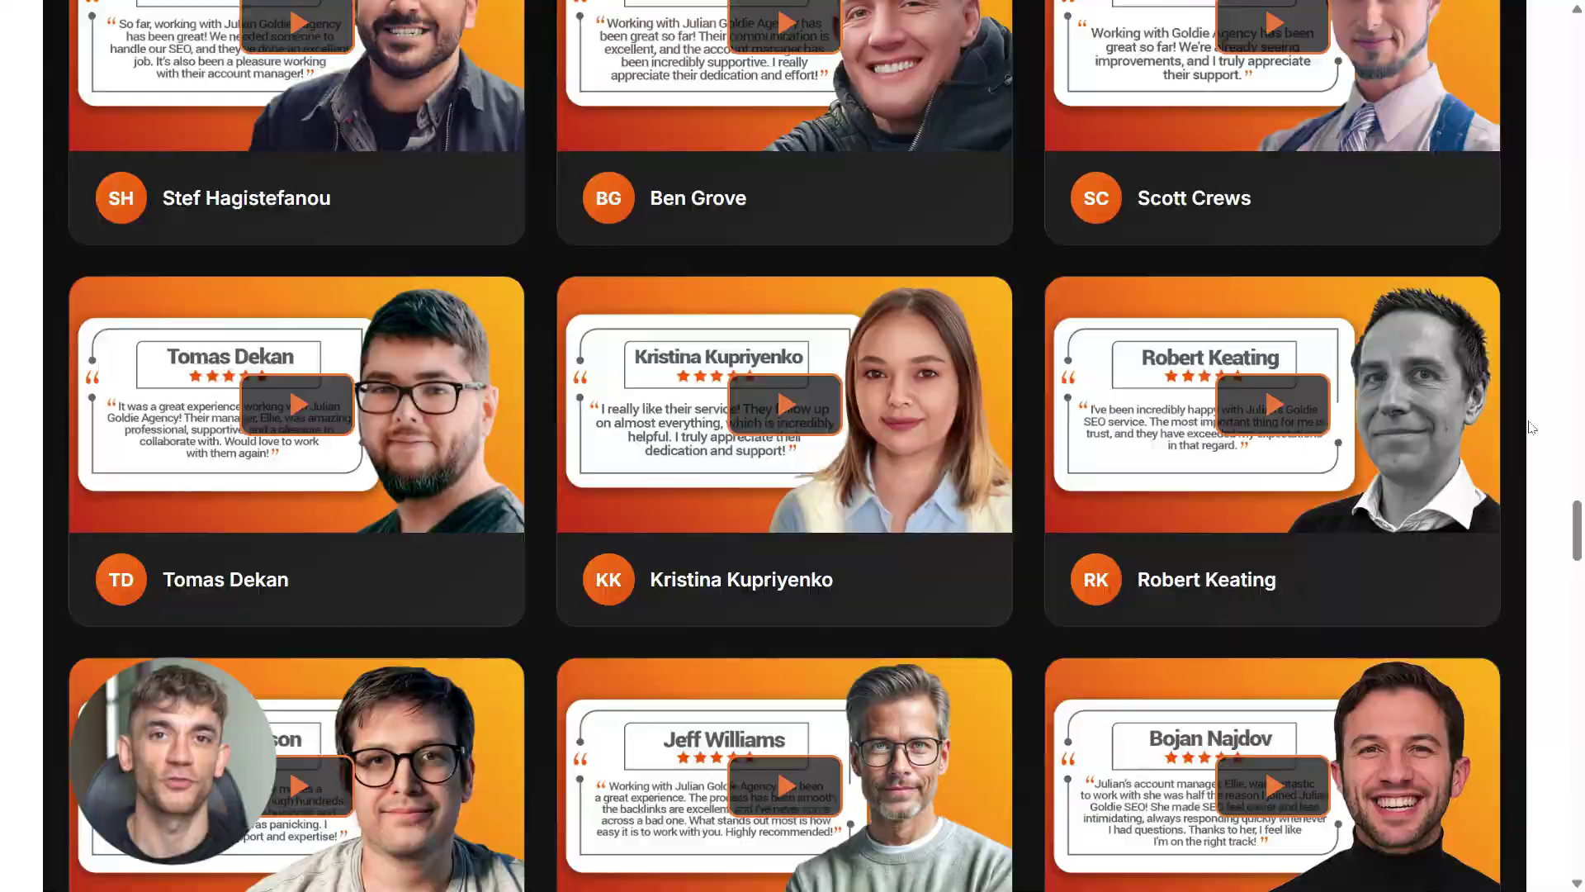
scroll(1531, 426, "down", 6)
scroll(1531, 426, "down", 7)
scroll(1531, 426, "down", 3)
scroll(1531, 426, "down", 4)
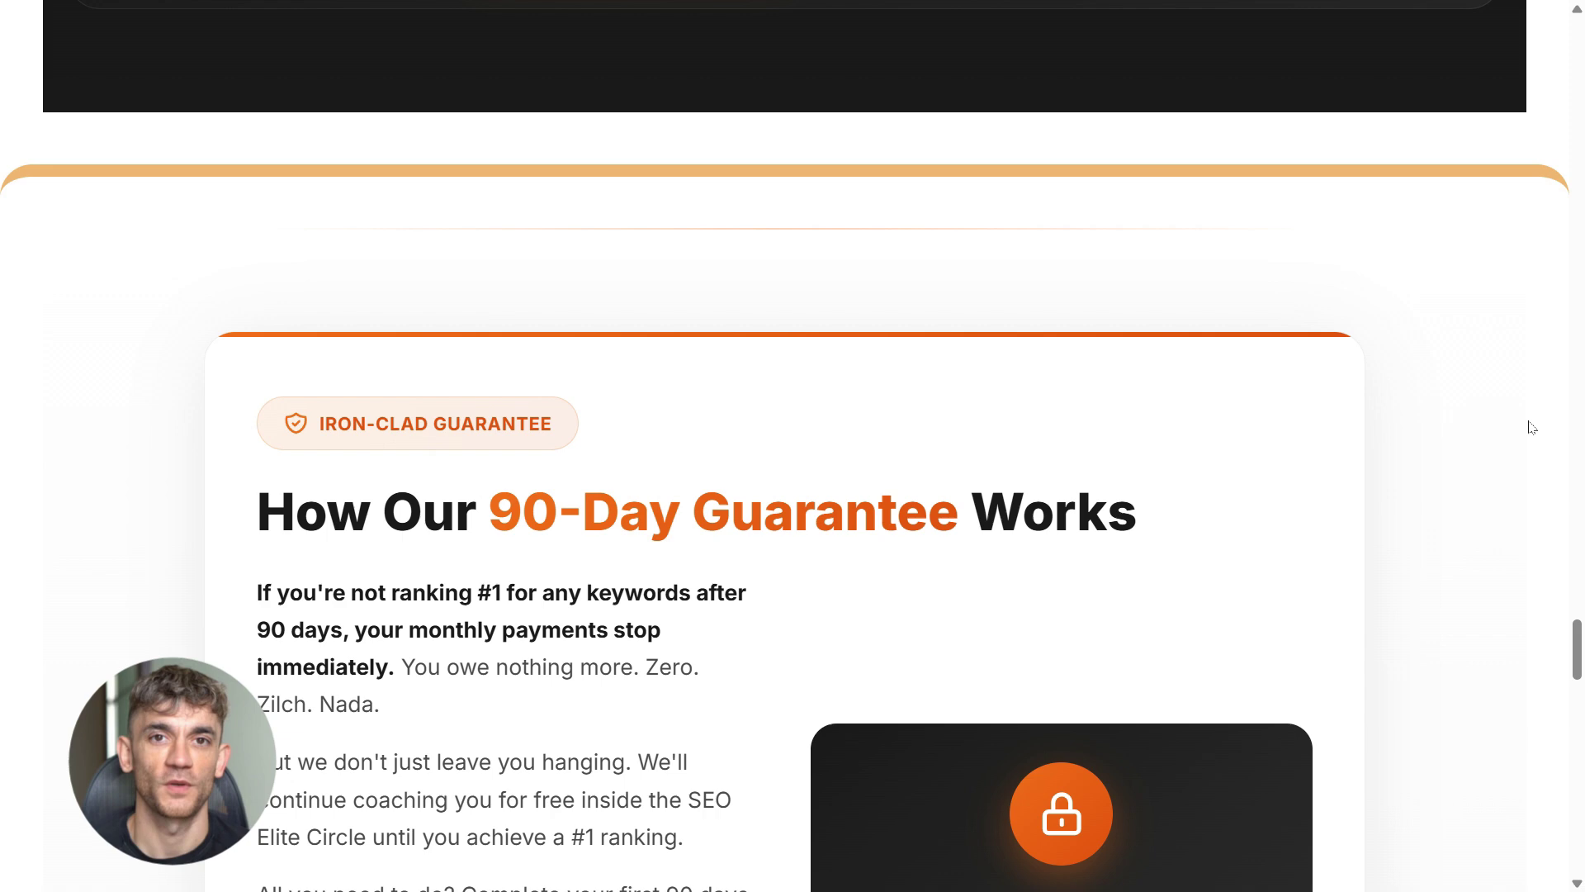
scroll(1531, 426, "down", 4)
scroll(1531, 426, "down", 4)
scroll(1532, 427, "down", 7)
scroll(1531, 427, "down", 3)
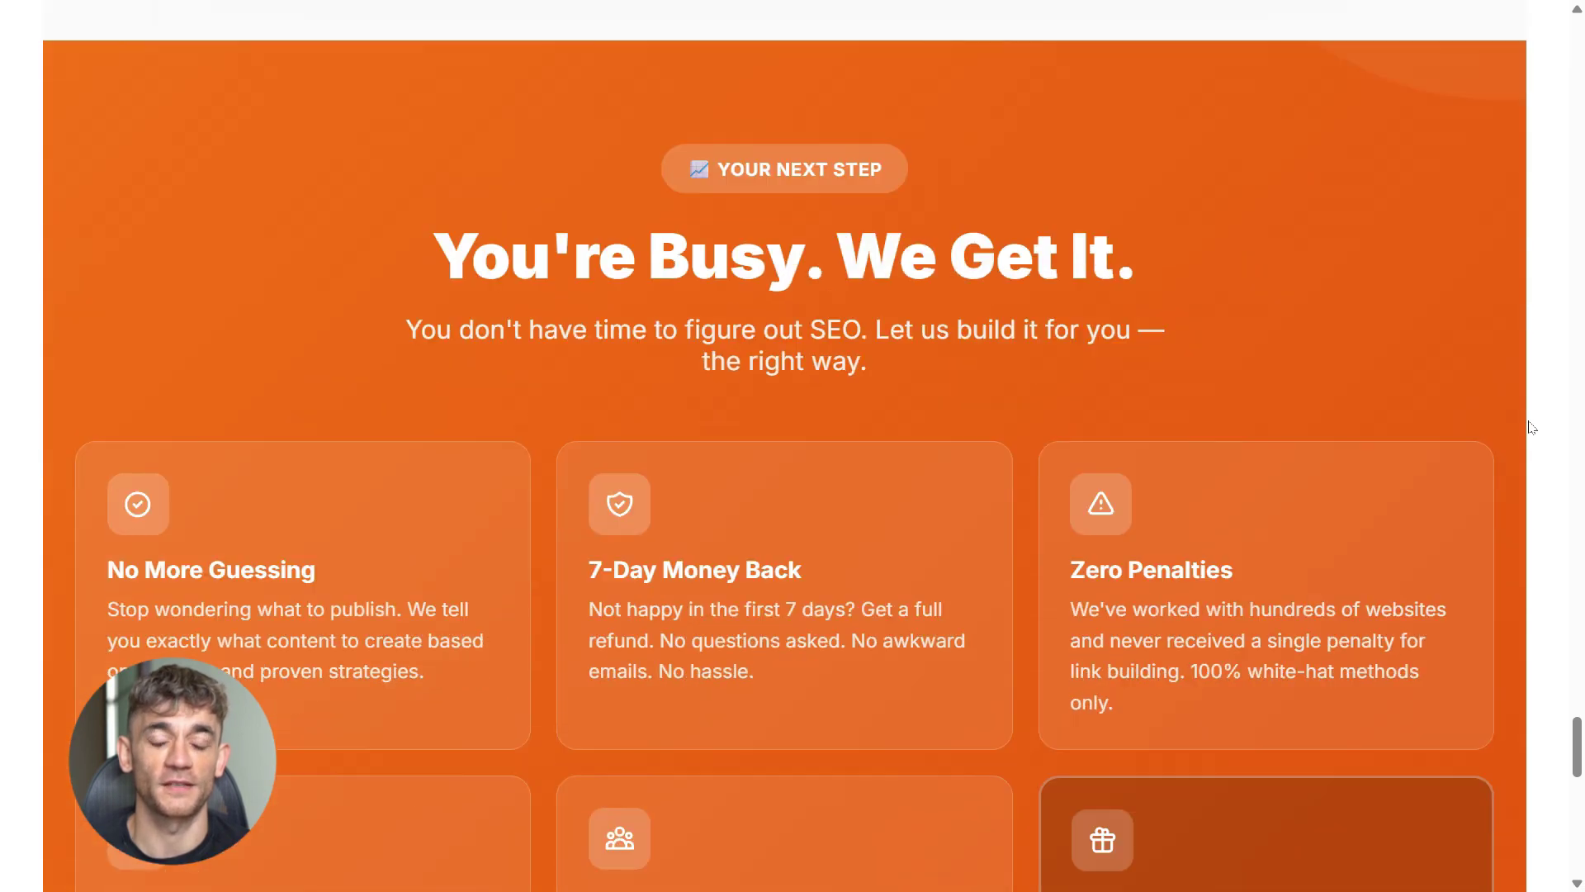
scroll(1528, 427, "down", 4)
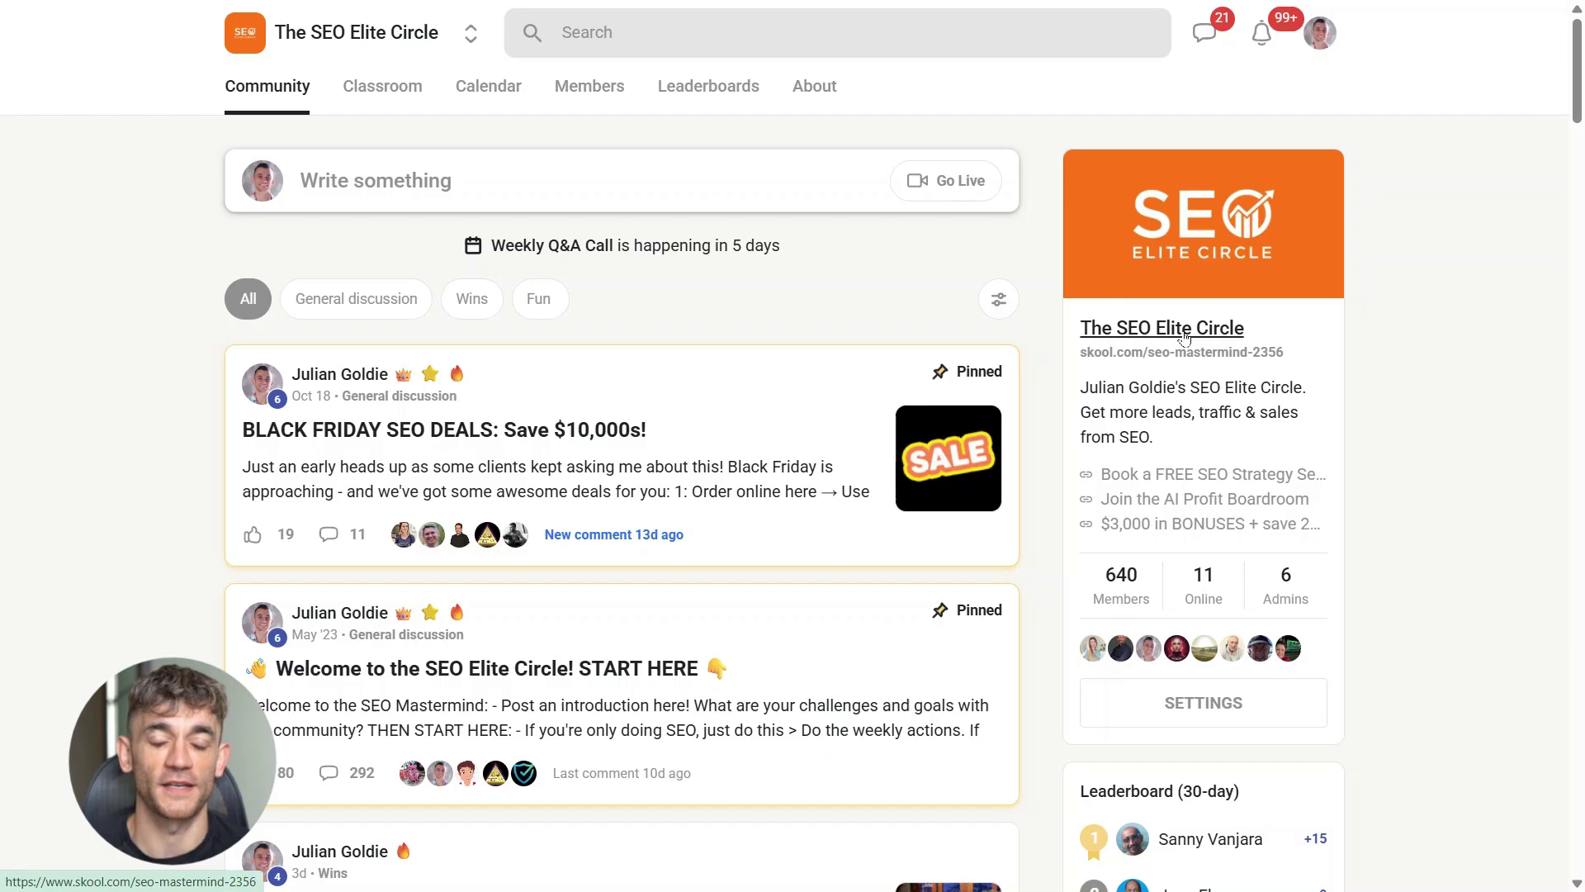
Scroll through The SEO Elite Circle community feed posts.
scroll(882, 434, "down", 4)
scroll(883, 438, "down", 2)
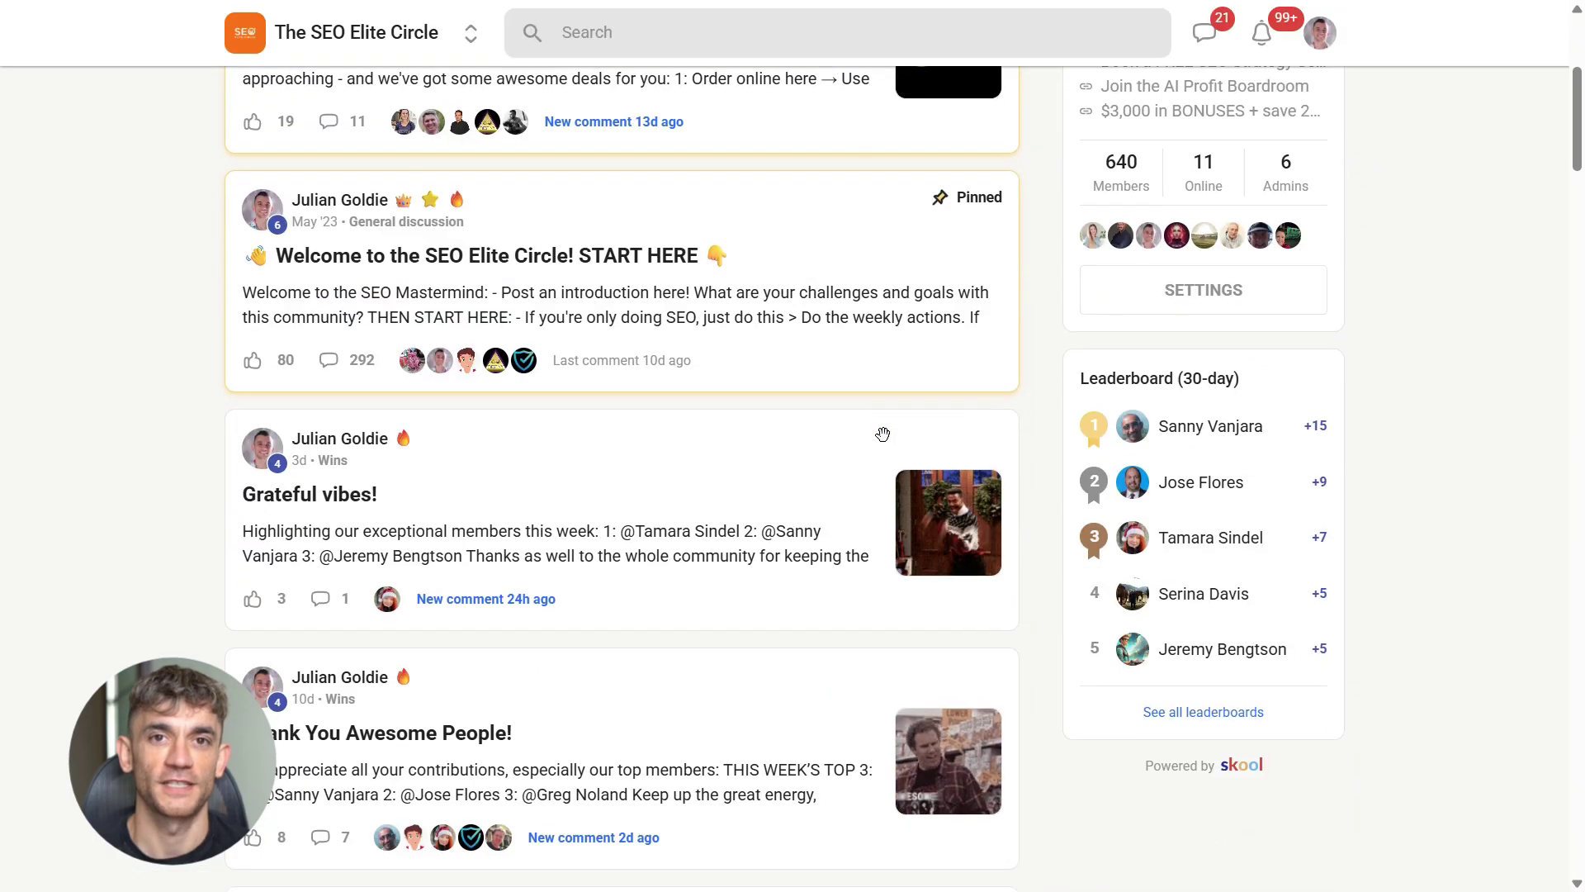
scroll(884, 443, "down", 3)
scroll(884, 444, "down", 1)
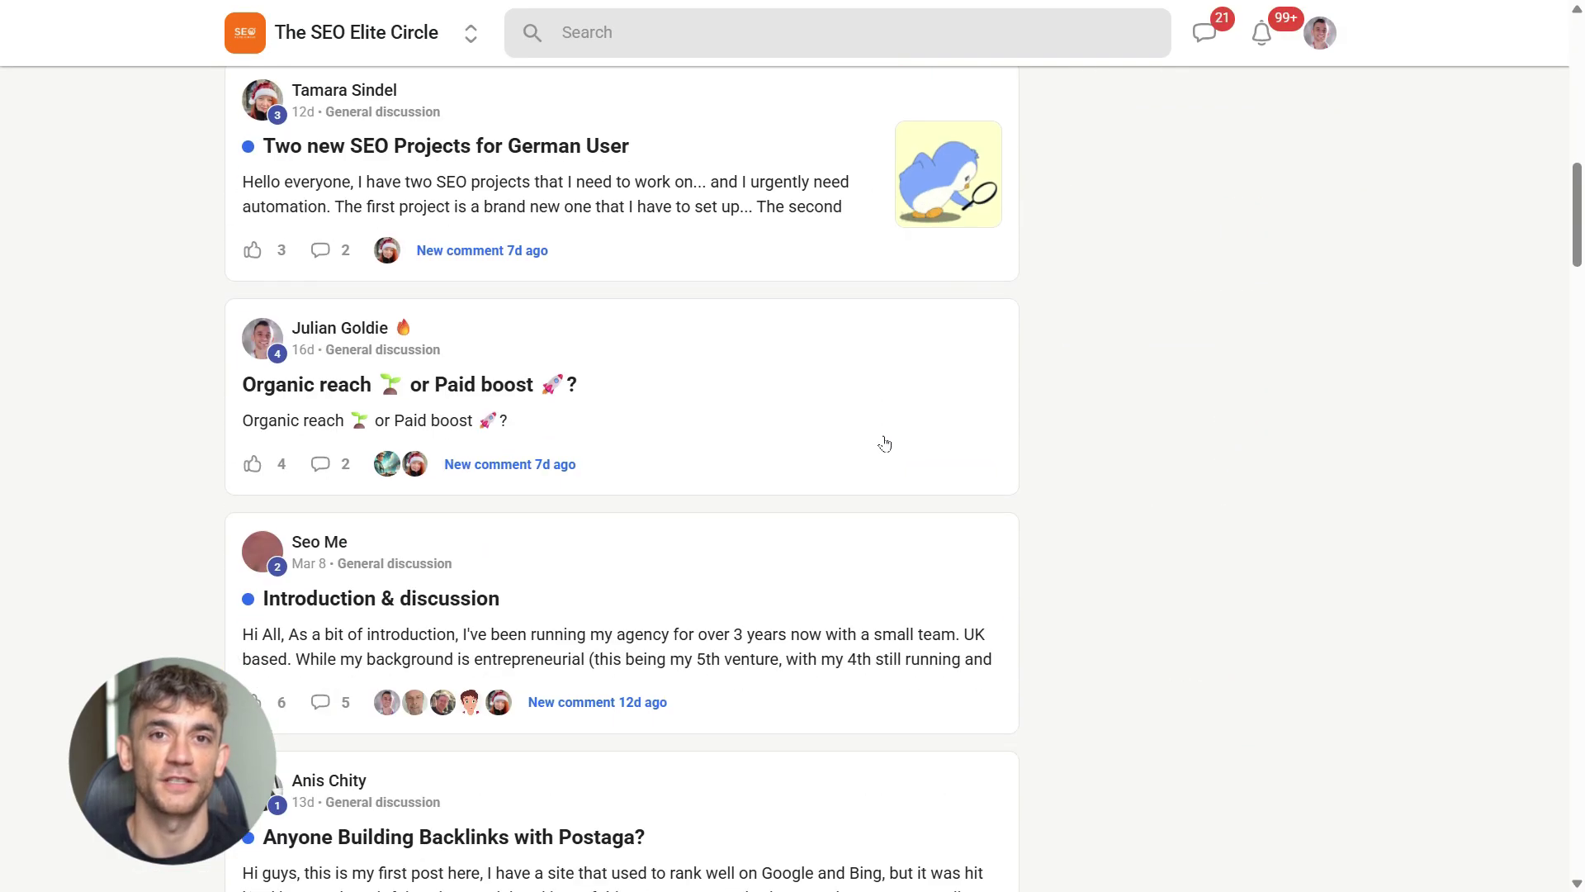
scroll(884, 444, "down", 3)
scroll(884, 444, "up", 4)
scroll(884, 438, "up", 6)
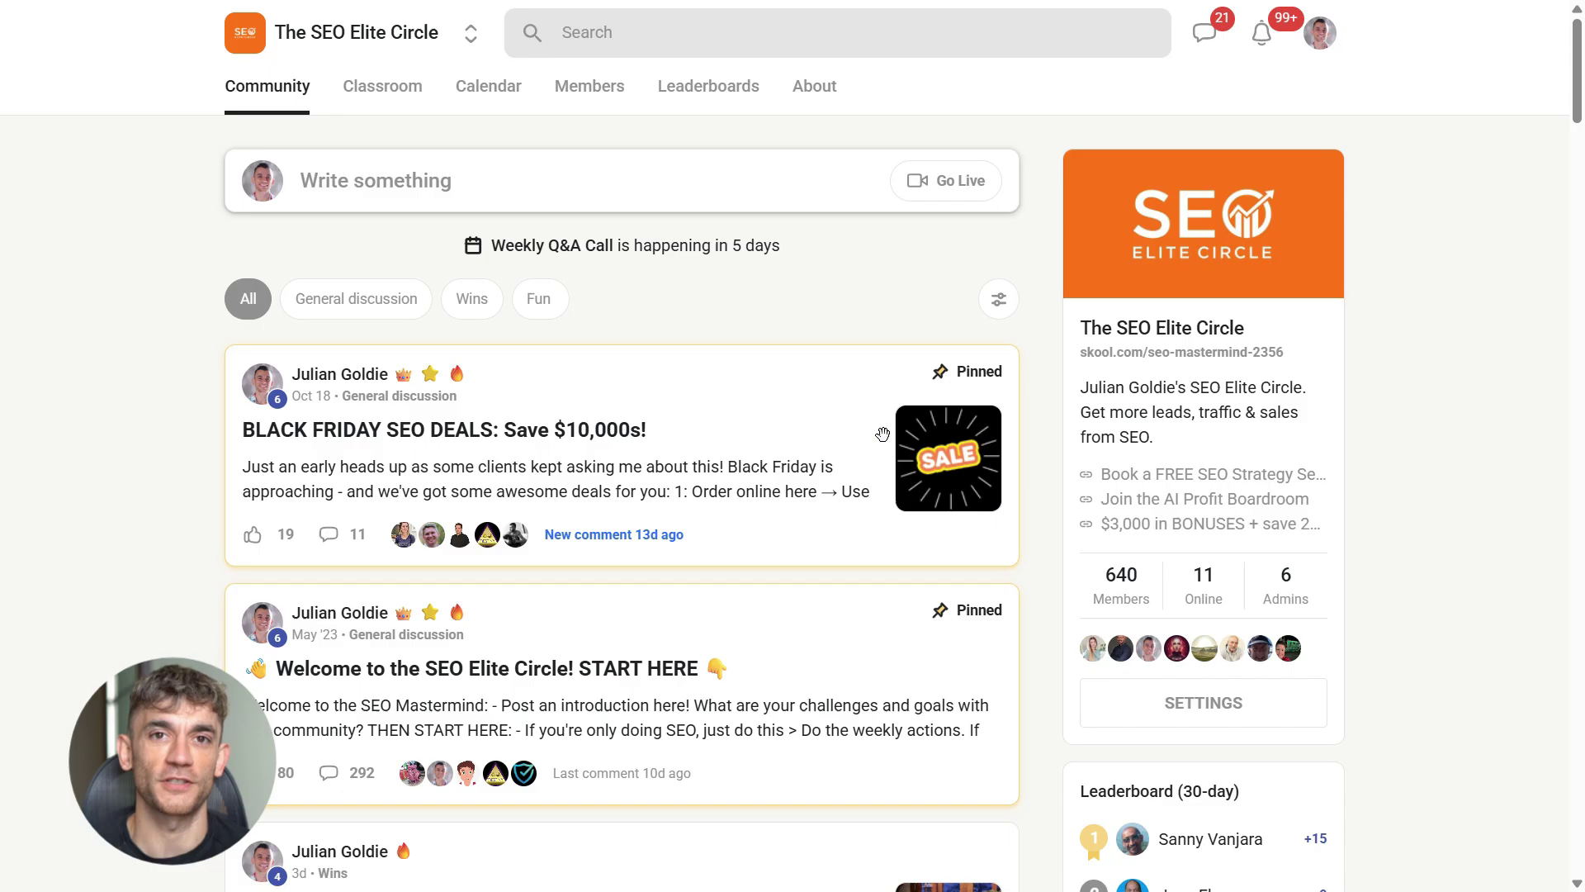
Browse the courses listed in the community's Classroom.
left_click(375, 93)
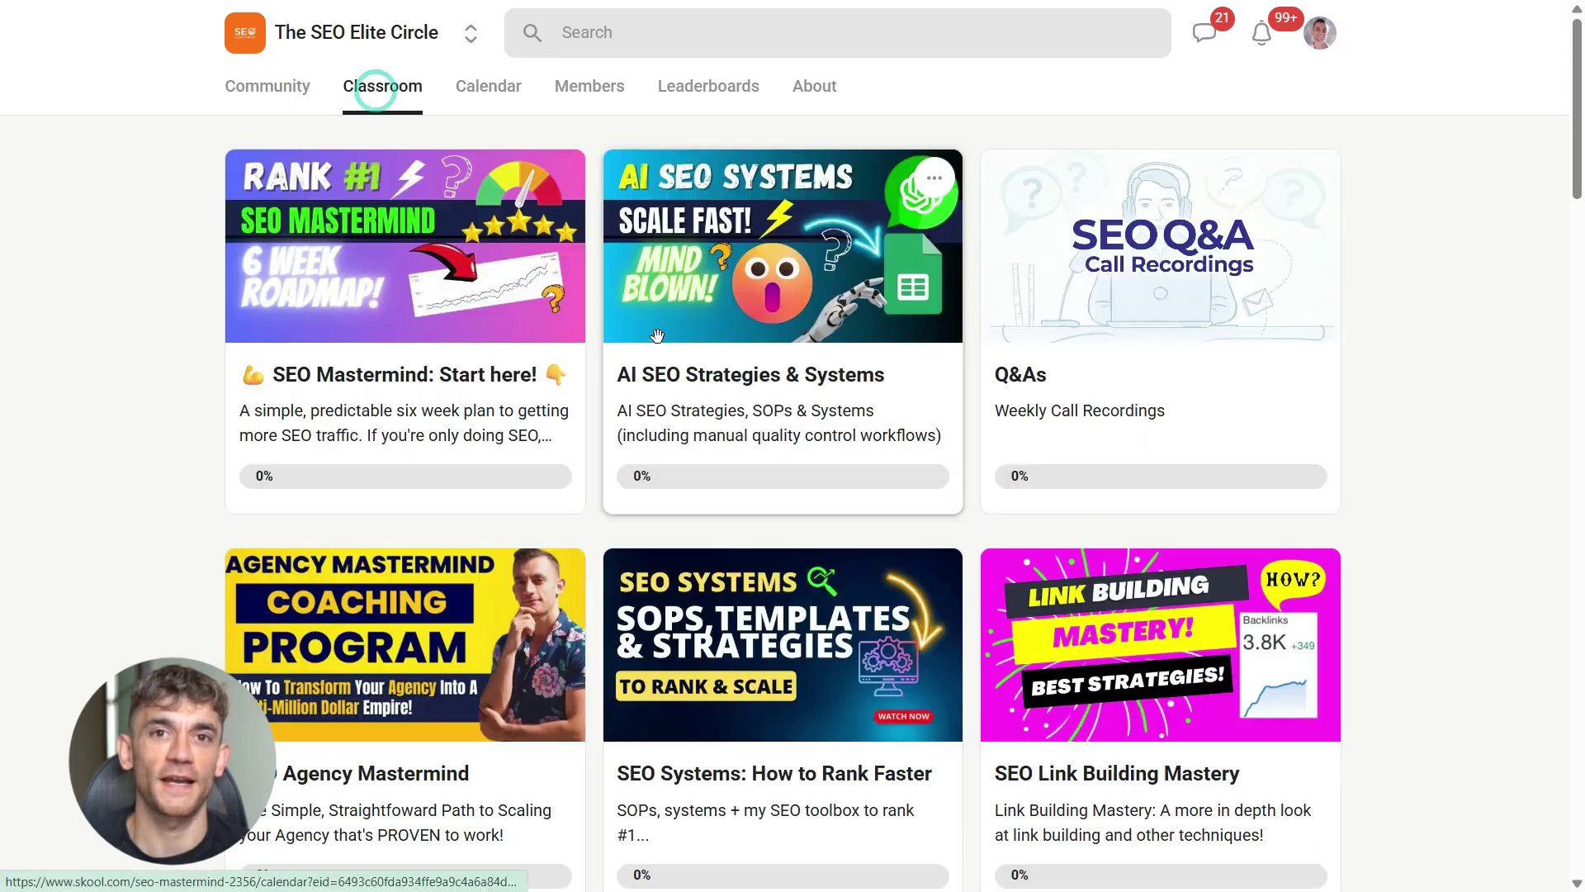
scroll(710, 375, "down", 1)
scroll(710, 375, "down", 3)
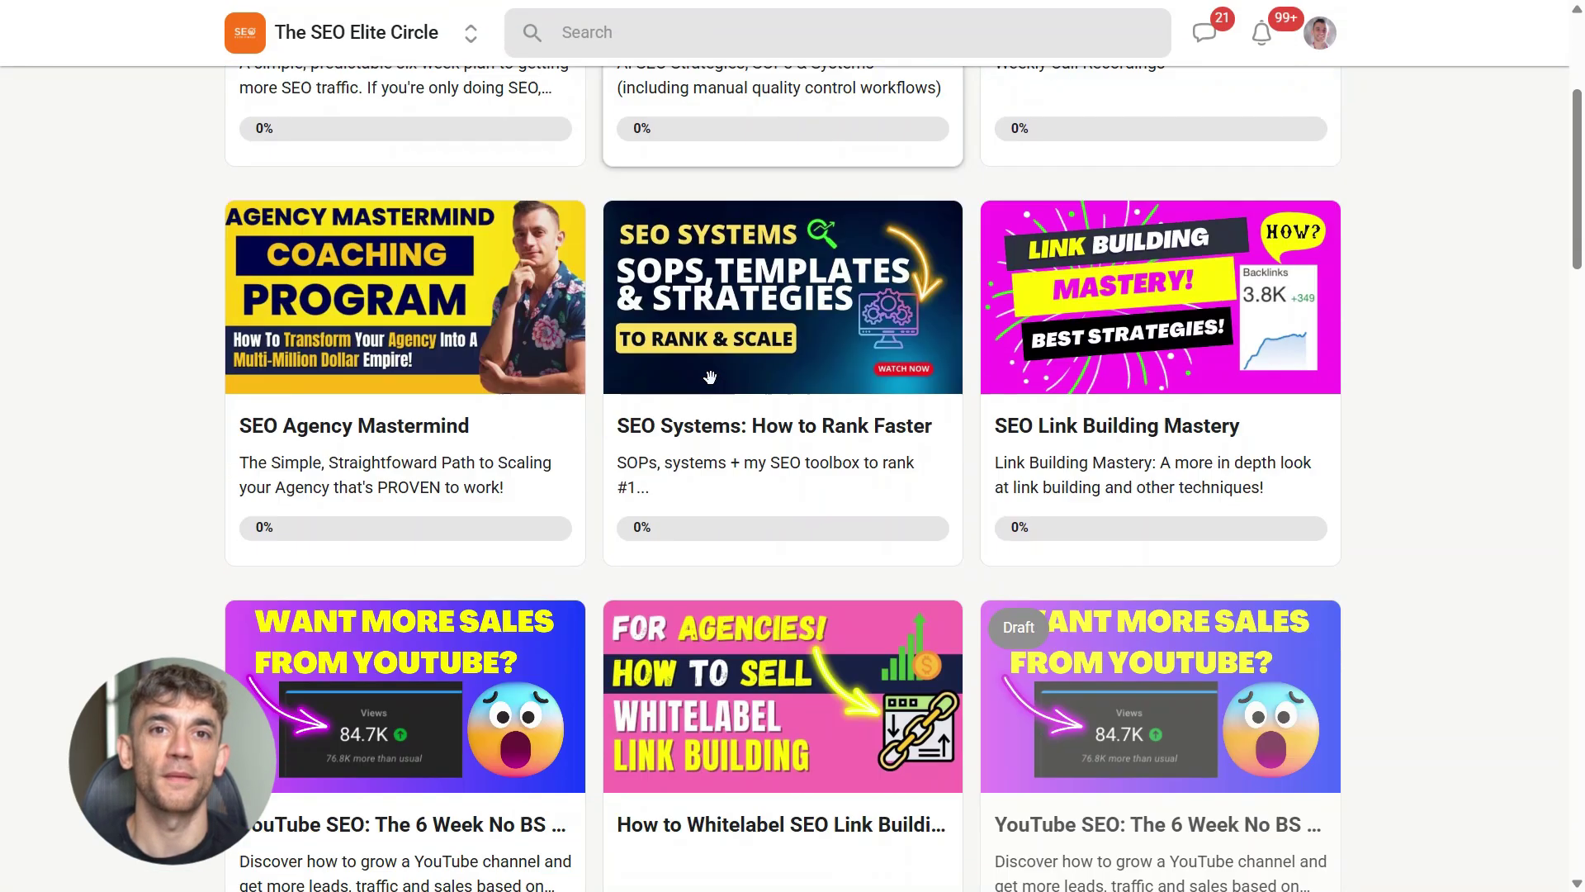
scroll(710, 376, "down", 4)
scroll(710, 378, "down", 3)
scroll(710, 377, "down", 4)
scroll(710, 378, "down", 4)
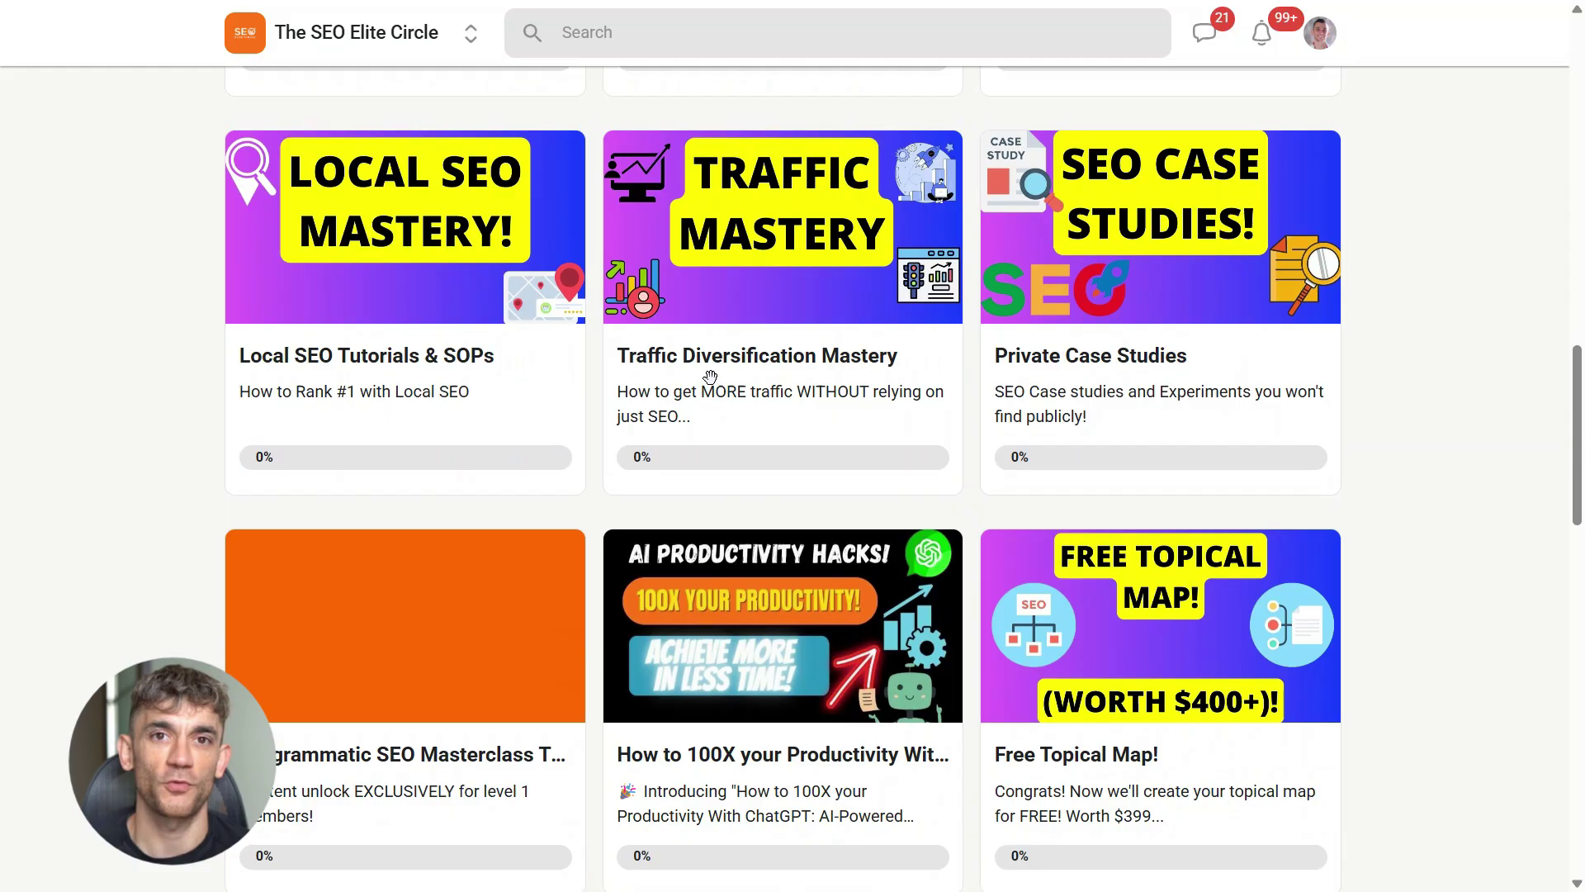
scroll(710, 377, "down", 3)
scroll(710, 377, "down", 3)
scroll(710, 377, "up", 5)
scroll(710, 378, "up", 8)
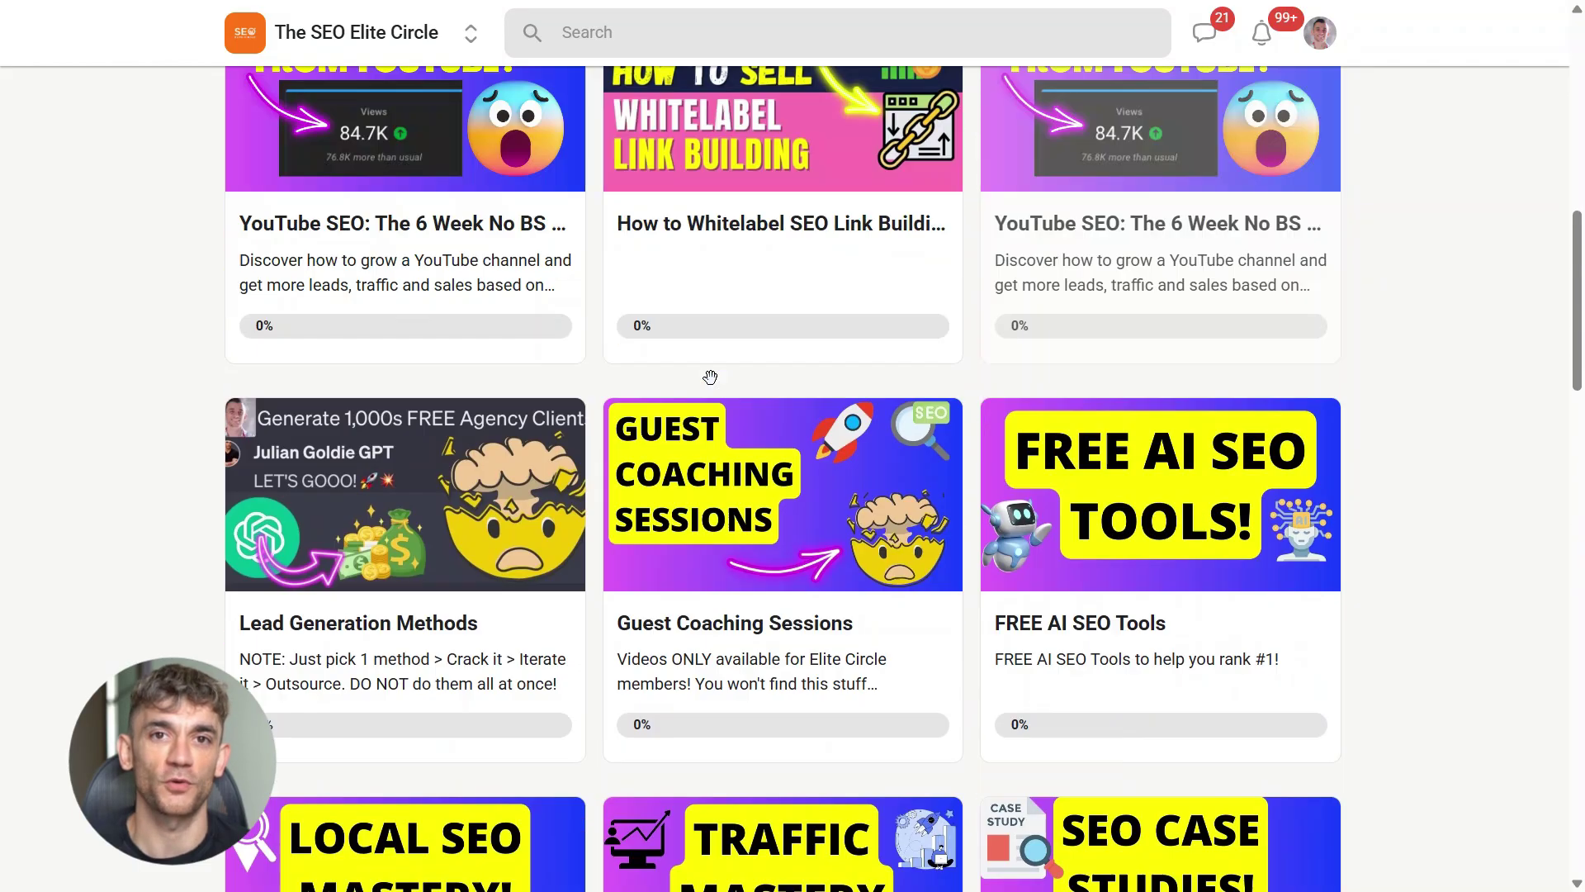
scroll(710, 377, "up", 6)
scroll(710, 377, "up", 5)
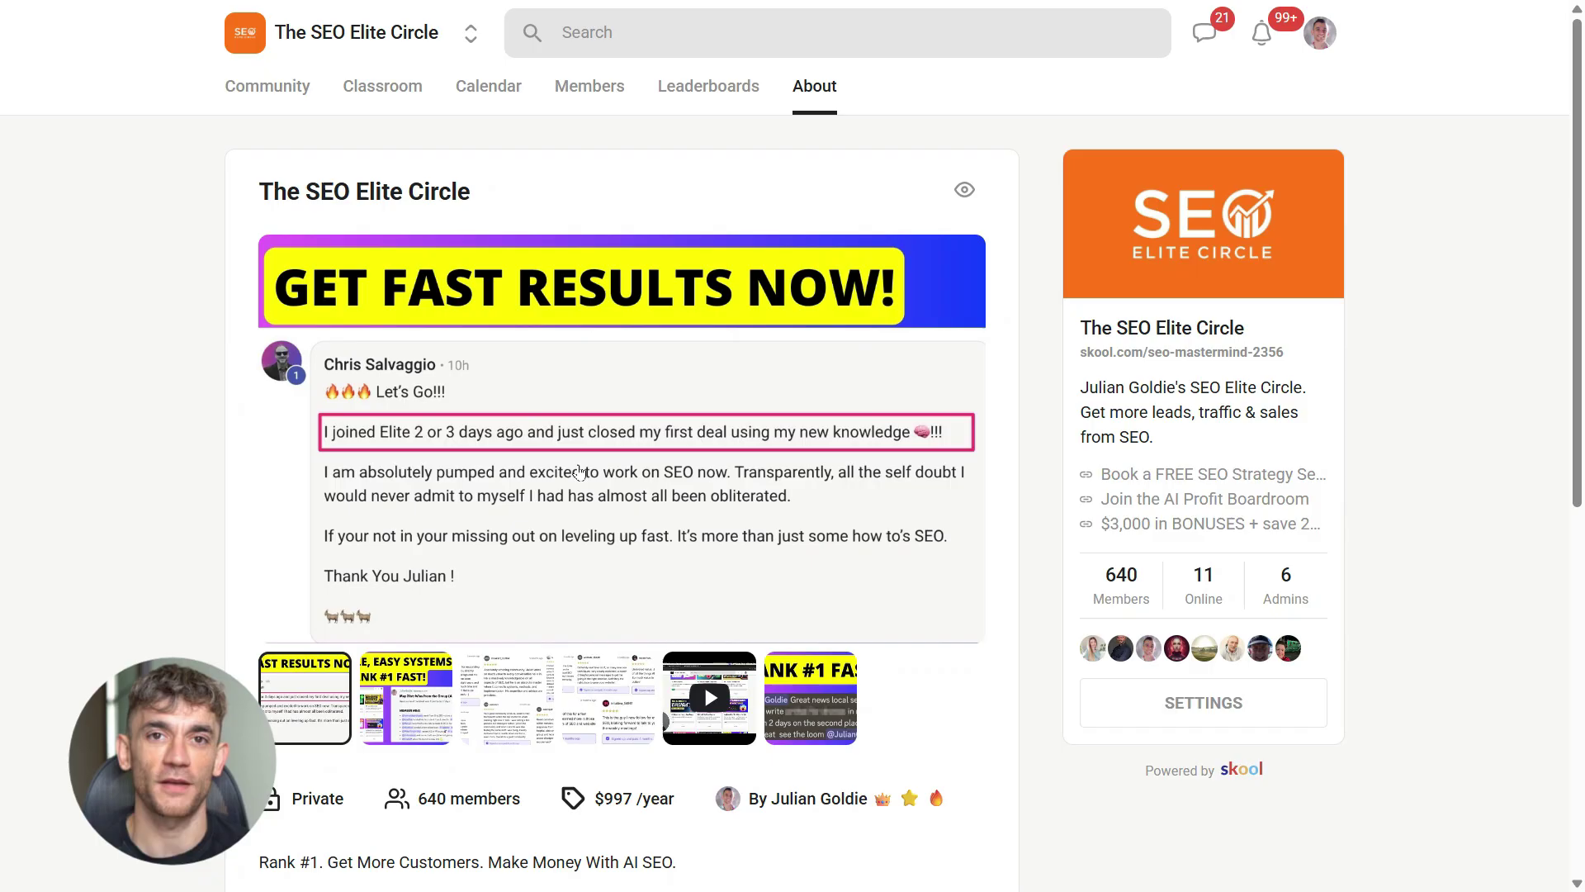
Read the About page description down to the member benefits list.
scroll(580, 472, "down", 1)
scroll(427, 460, "down", 1)
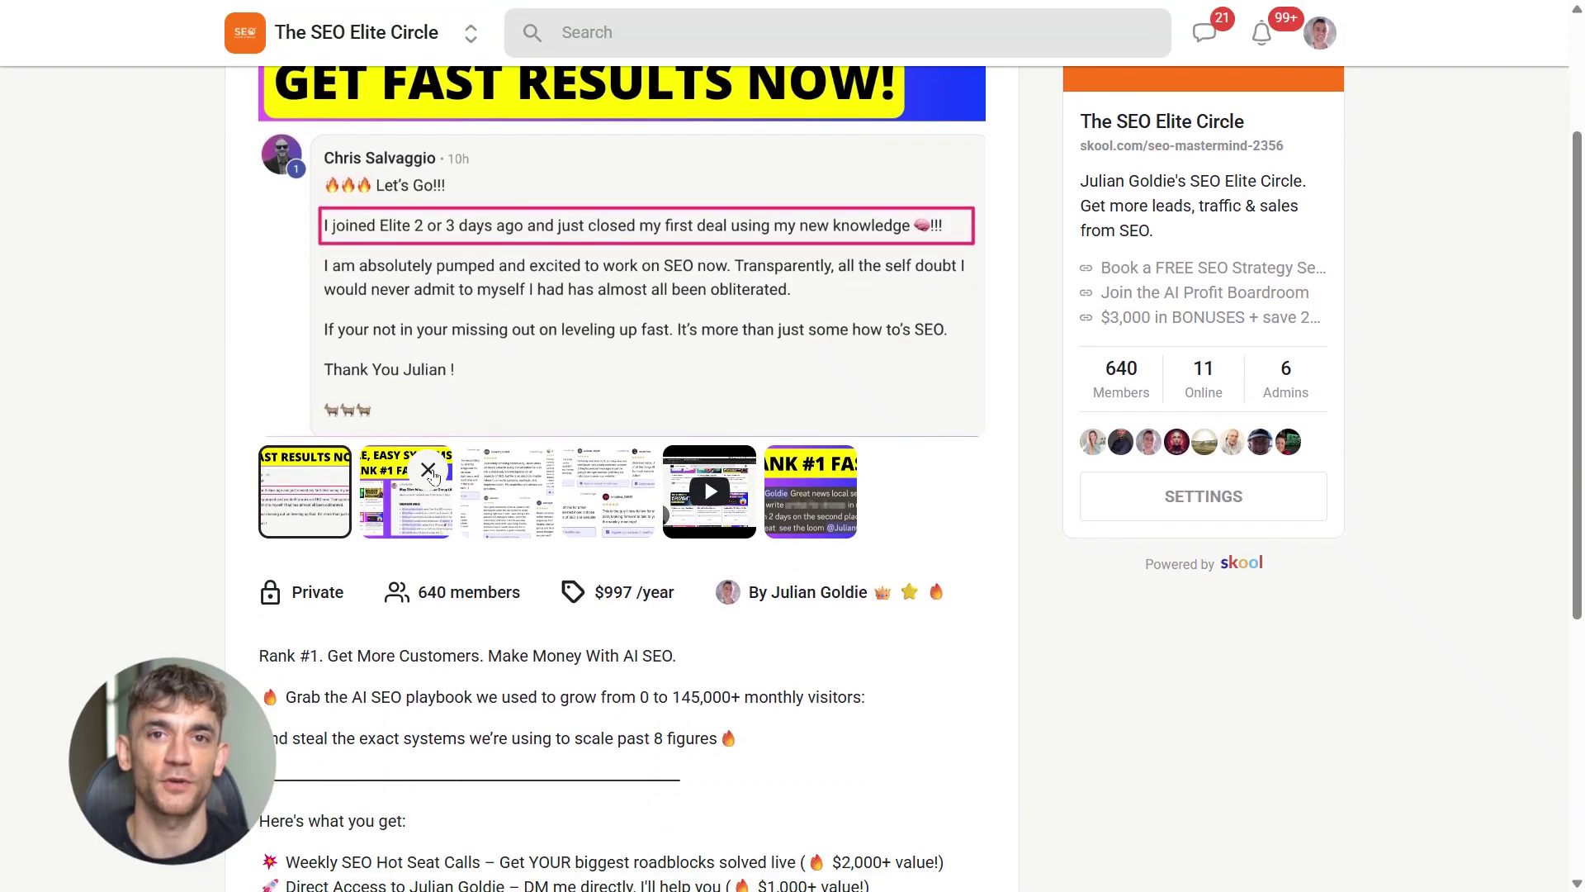
scroll(402, 514, "up", 1)
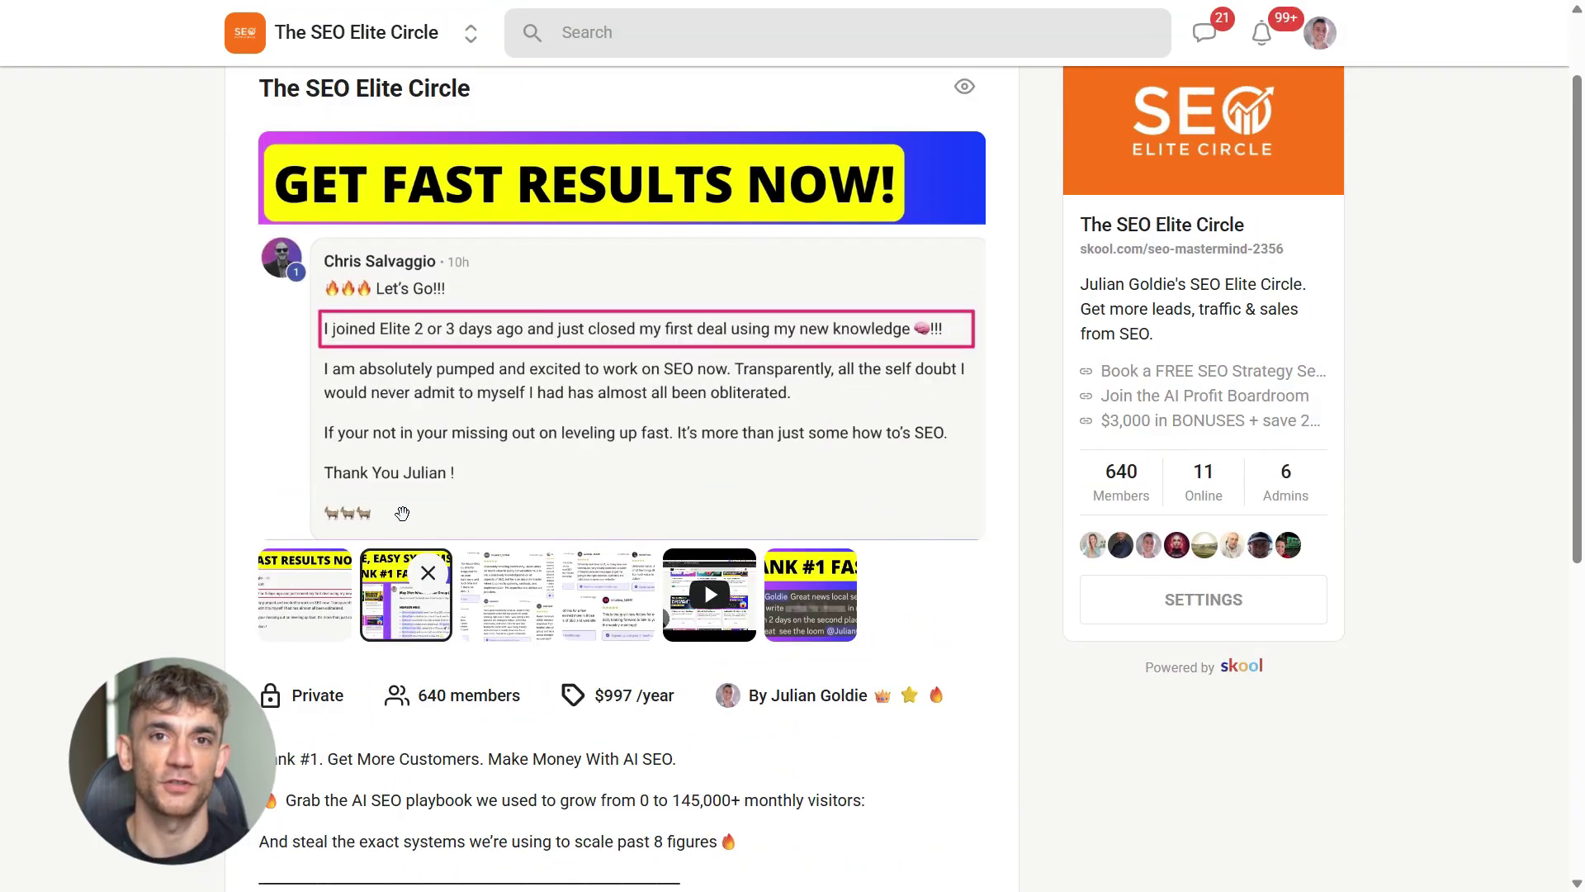
scroll(437, 529, "up", 1)
scroll(537, 587, "down", 1)
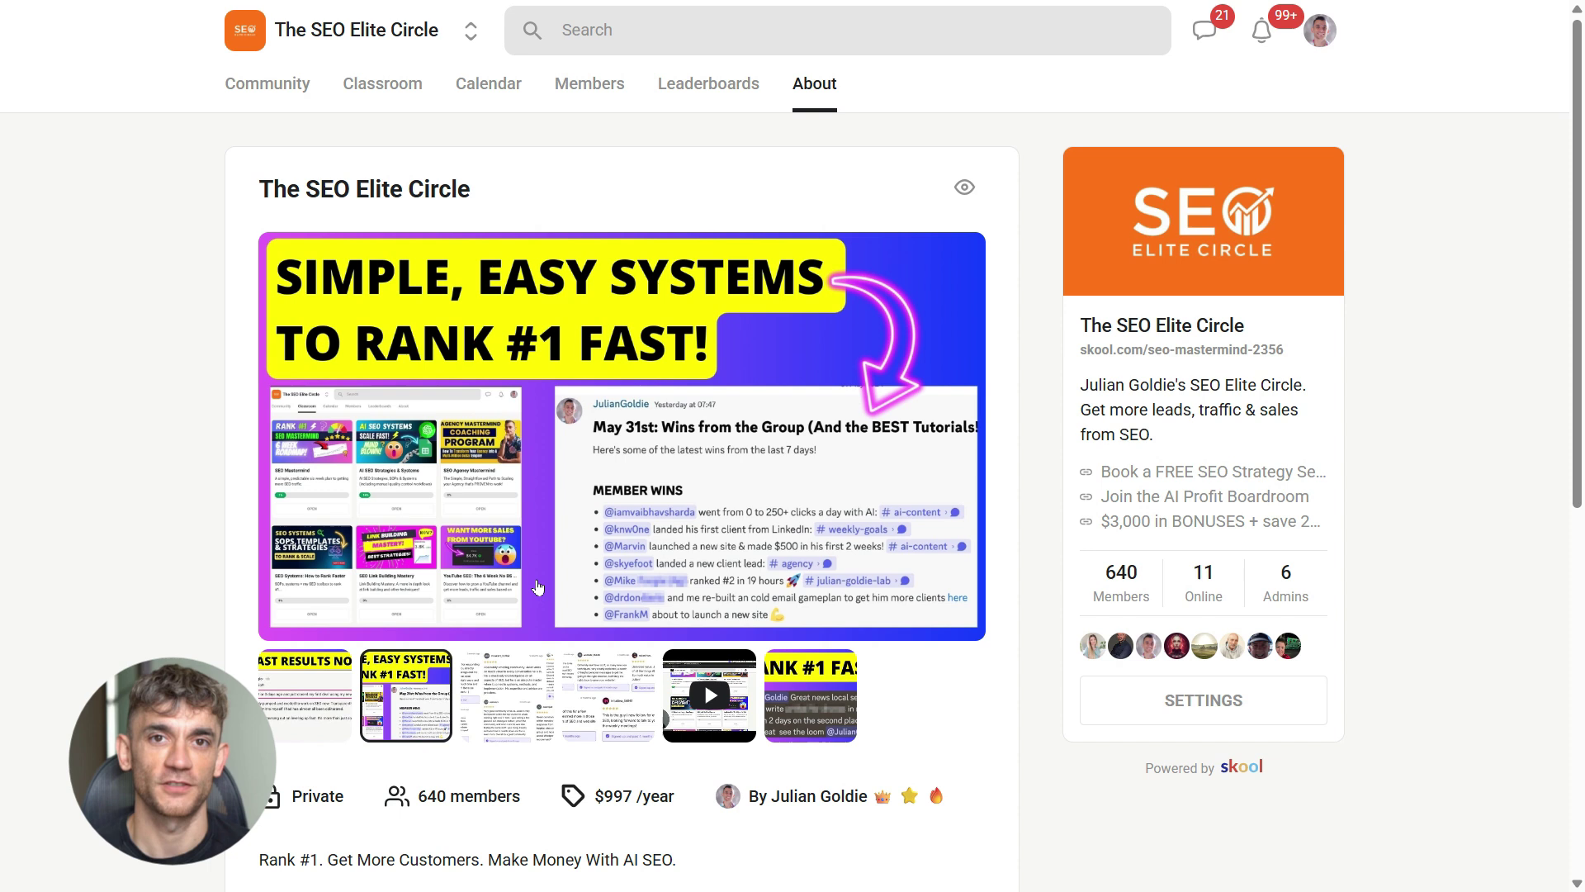
scroll(539, 586, "down", 1)
scroll(538, 587, "down", 1)
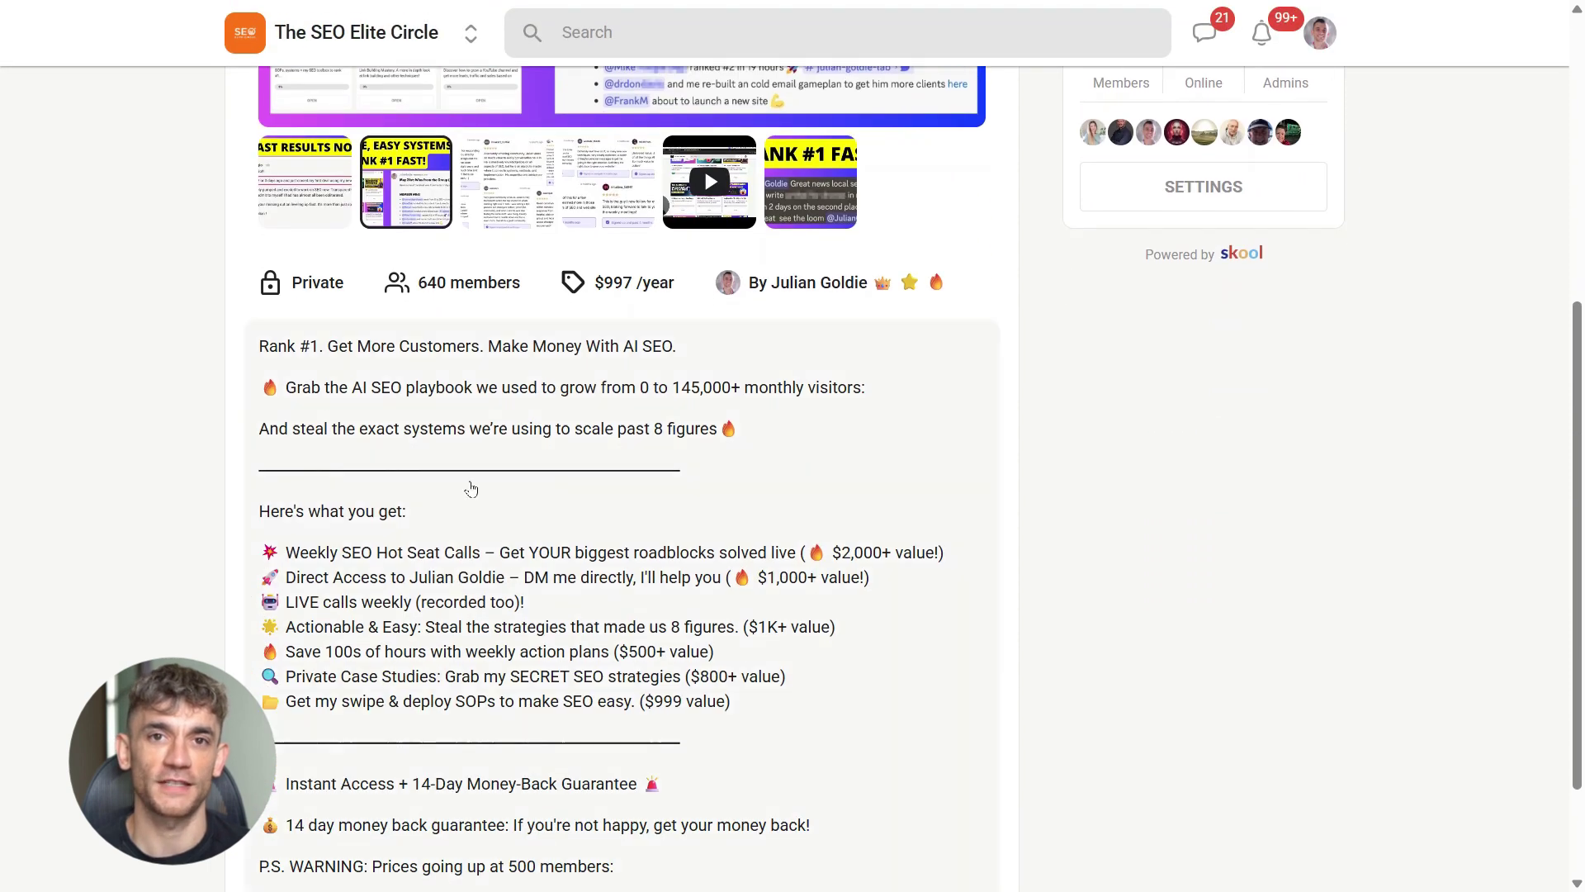